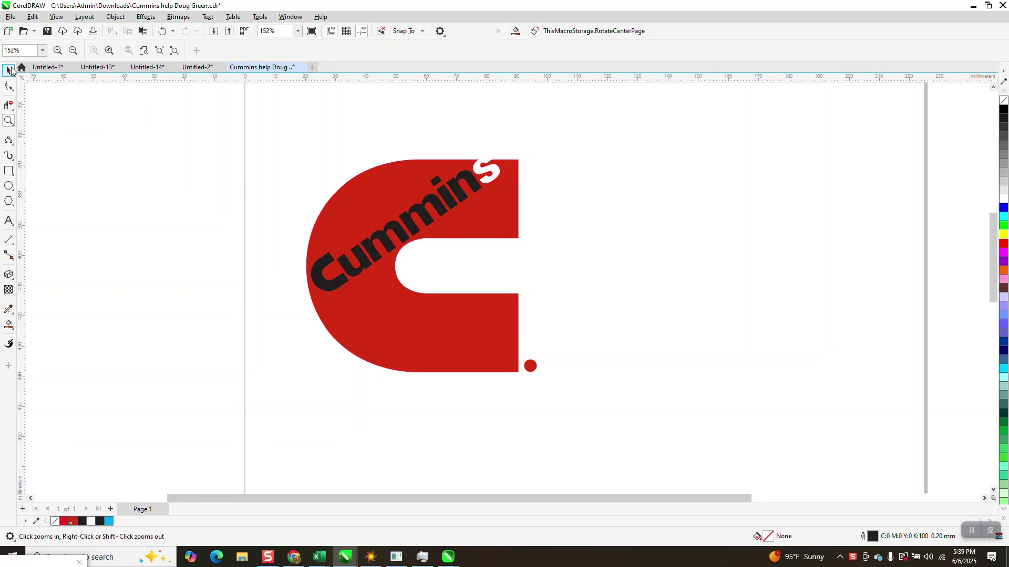
# Move the black letters "Cummin" 100 mm up, off the red C logo, leaving the white "s" cutout in place
pyautogui.click(8, 70)
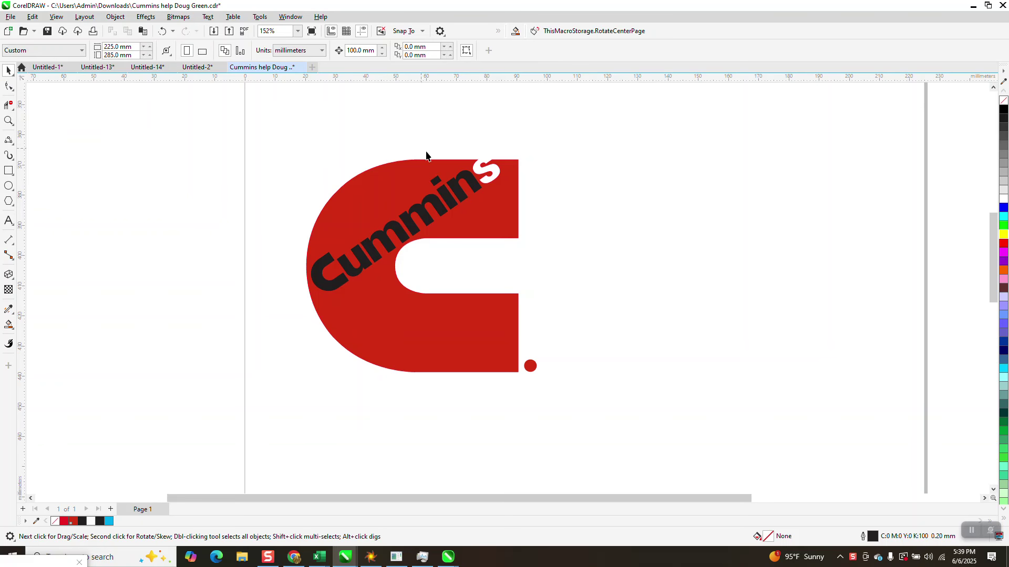
pyautogui.click(469, 182)
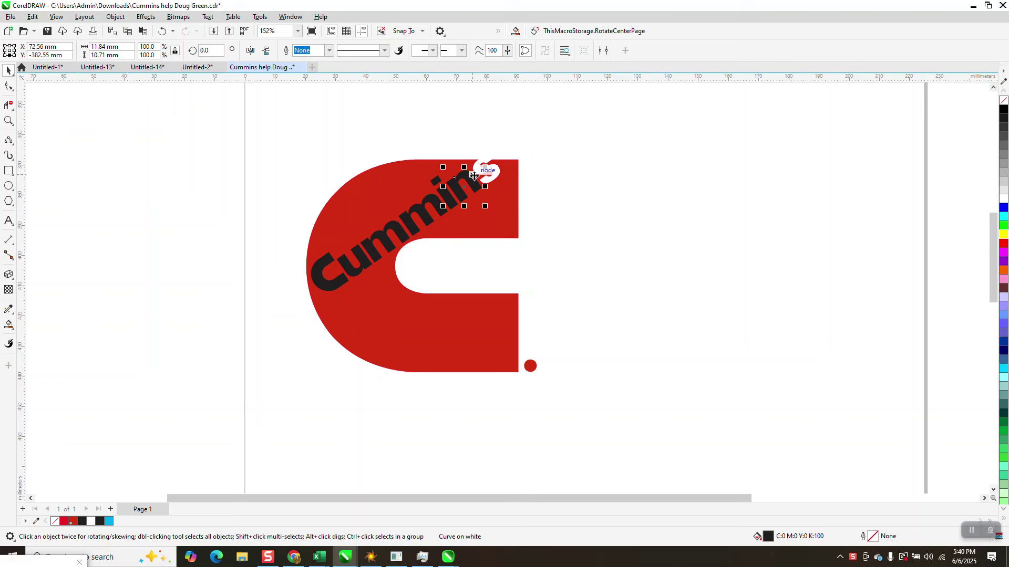
pyautogui.press('Up')
pyautogui.click(453, 200)
pyautogui.press('Up')
pyautogui.click(442, 210)
pyautogui.press('Up')
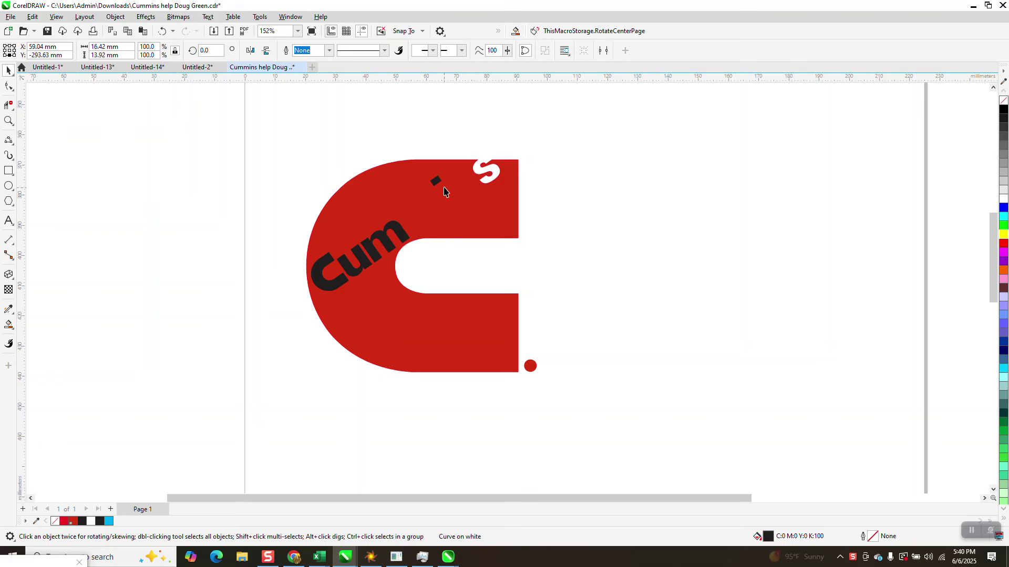
pyautogui.click(435, 181)
pyautogui.press('Up')
pyautogui.moveTo(264, 210); pyautogui.dragTo(439, 312)
pyautogui.press('Up')
# Give the red C no fill and a black outline, and delete the leftover red letters "min" on it
pyautogui.scroll(-1, 438, 312)
pyautogui.click(437, 240)
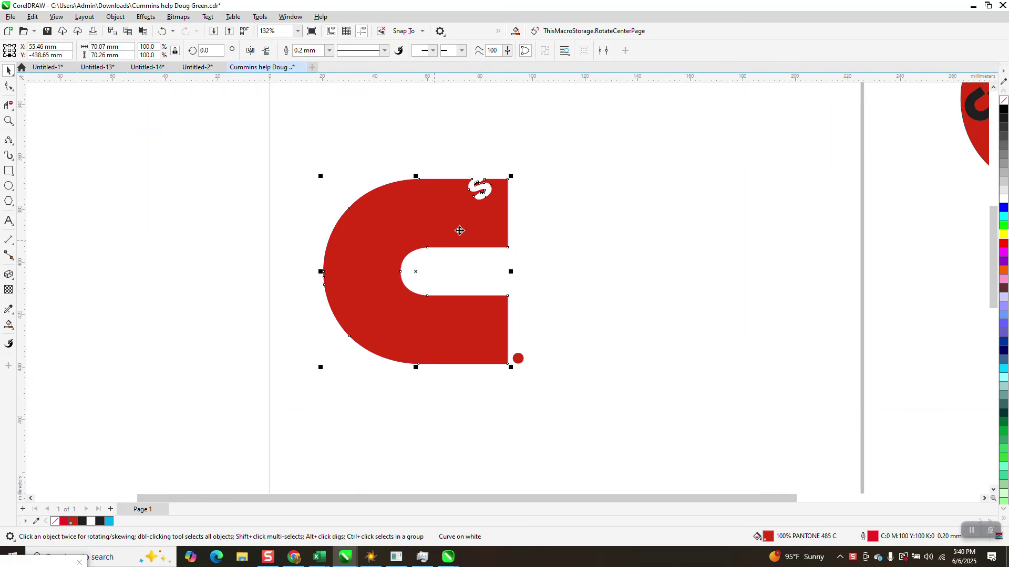
pyautogui.click(1004, 104)
pyautogui.rightClick(1003, 109)
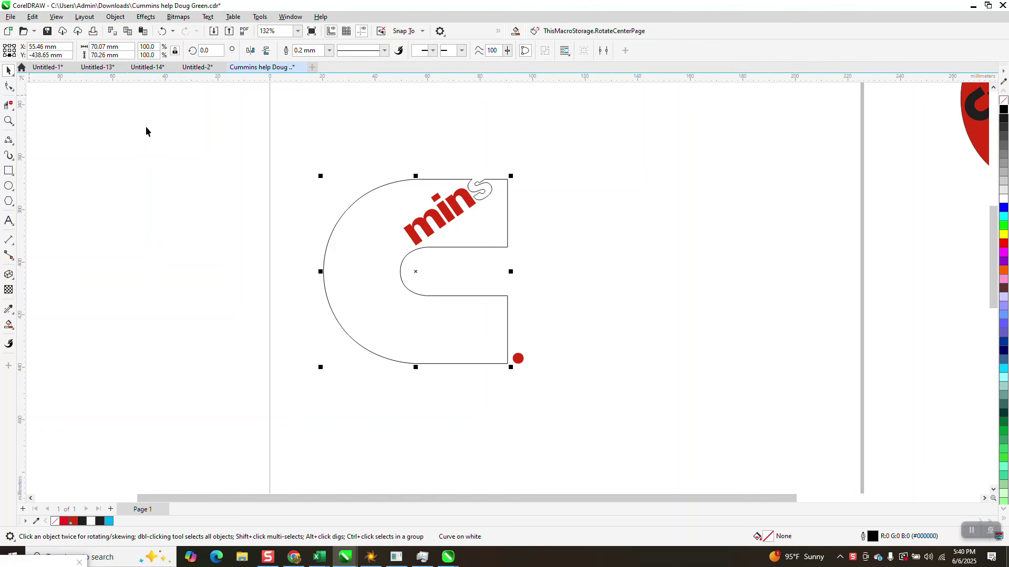
pyautogui.moveTo(361, 162); pyautogui.dragTo(476, 247)
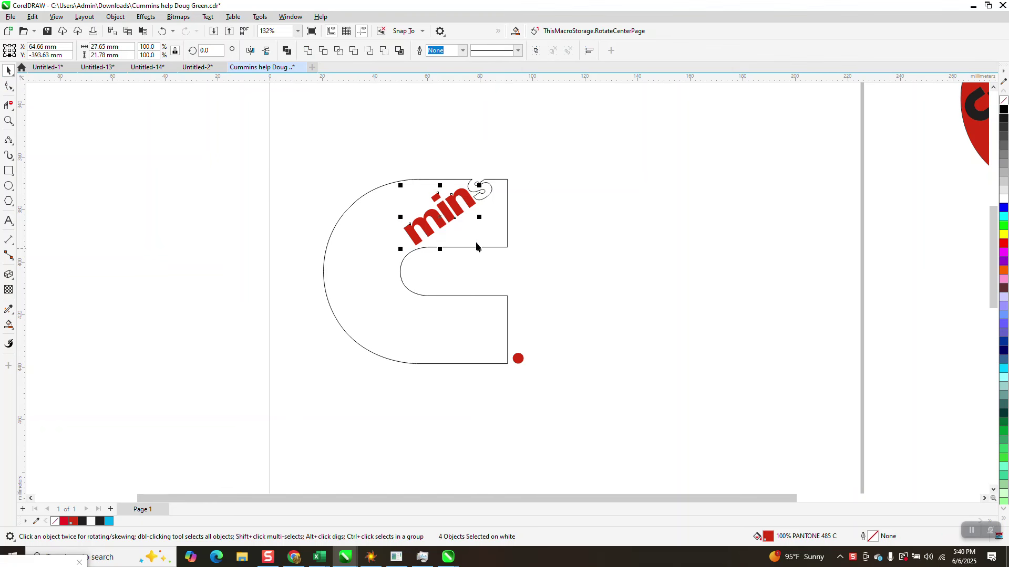
pyautogui.press('Delete')
# Draw a 3-Point Curve about 4.9 mm wide and 0.8 mm high across the open top of the "s" cutout
pyautogui.scroll(-2, 468, 242)
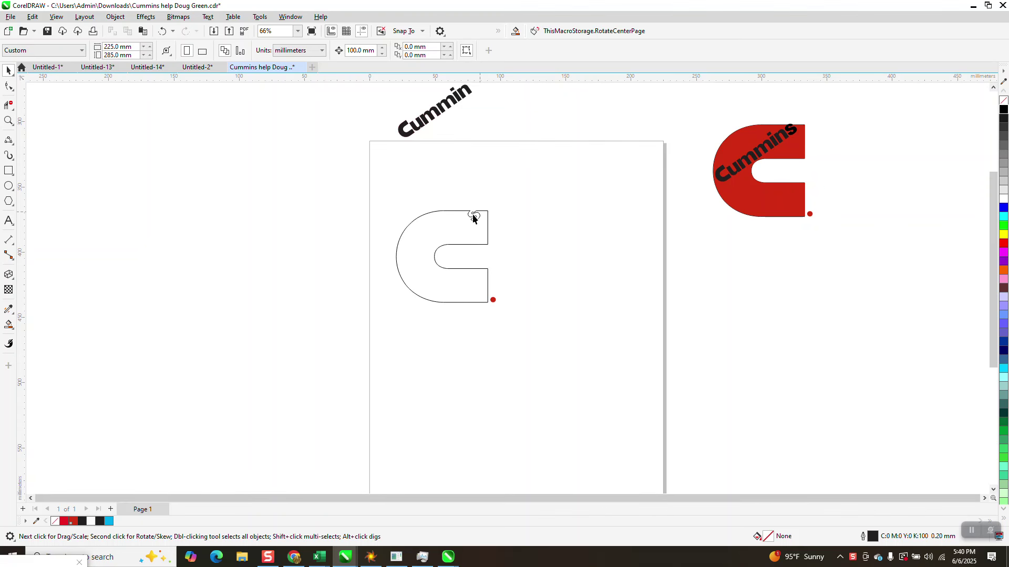
pyautogui.click(8, 121)
pyautogui.moveTo(446, 200); pyautogui.dragTo(493, 244)
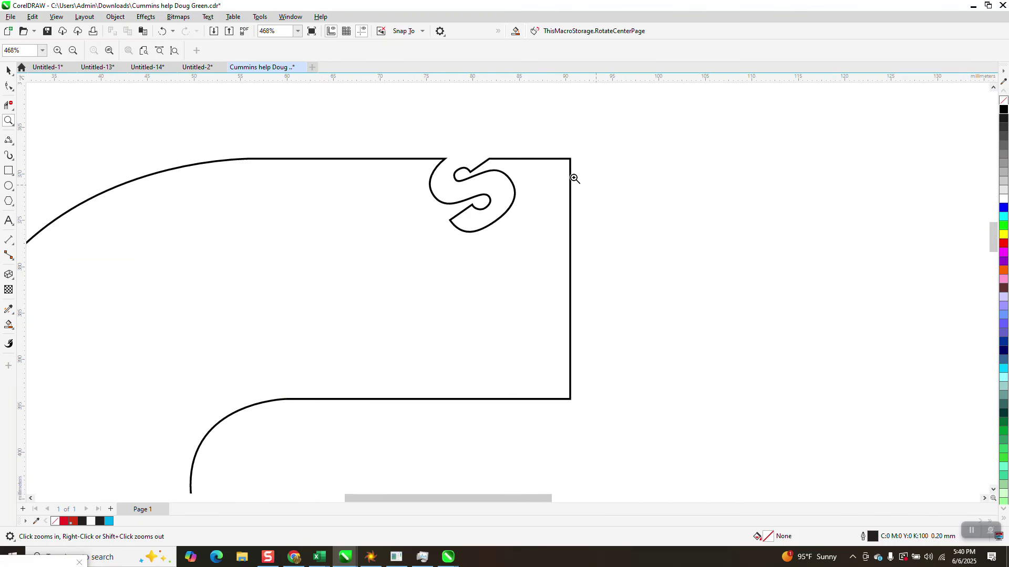
pyautogui.click(12, 142)
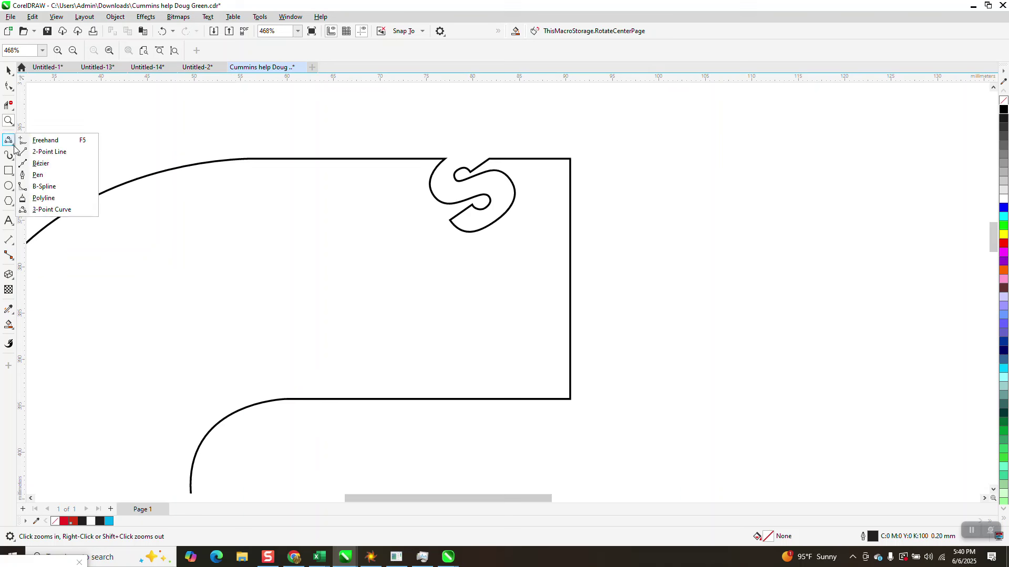
pyautogui.click(47, 210)
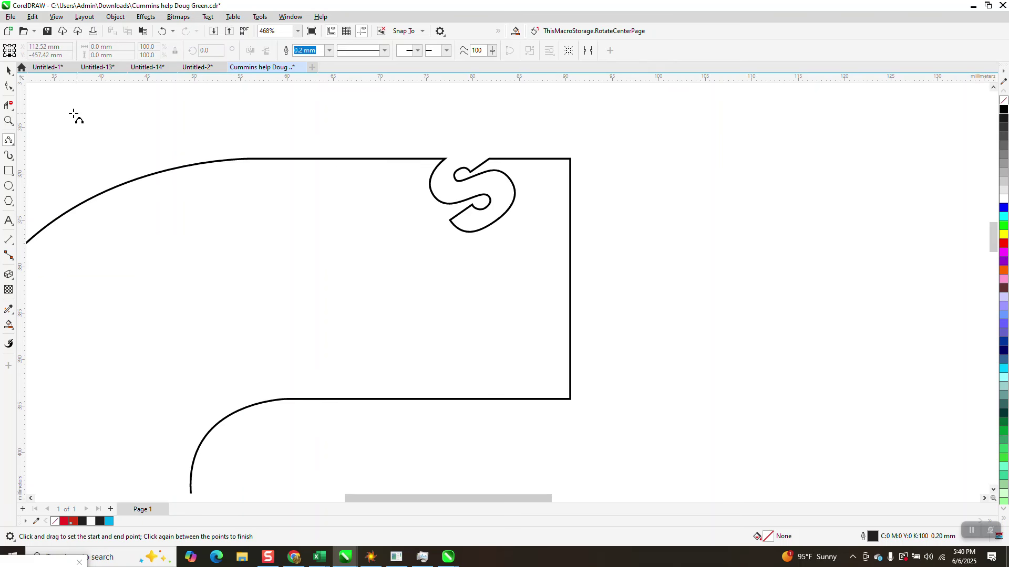
pyautogui.click(9, 121)
pyautogui.moveTo(401, 127); pyautogui.dragTo(651, 292)
pyautogui.click(9, 140)
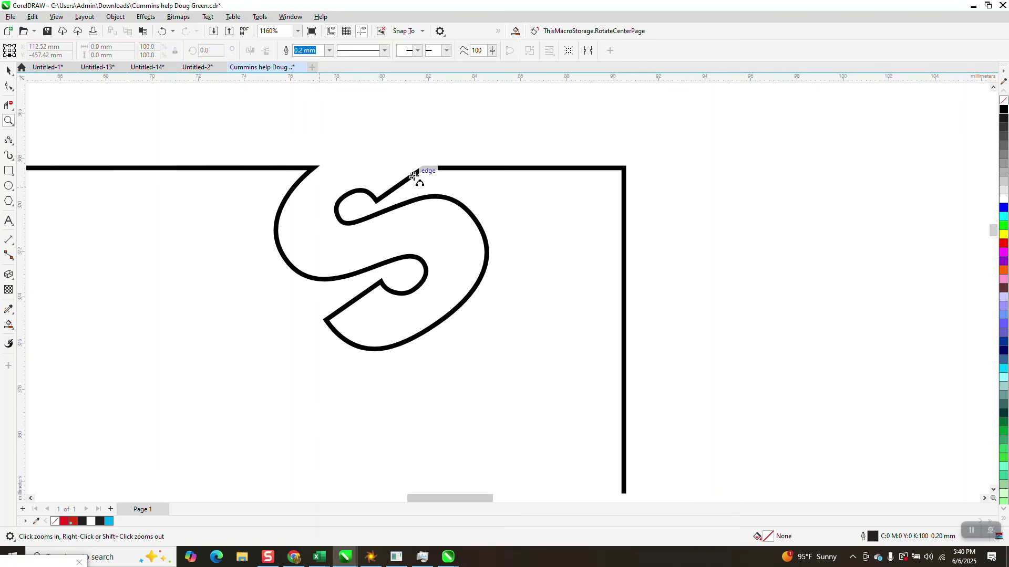
pyautogui.moveTo(427, 169); pyautogui.dragTo(316, 168)
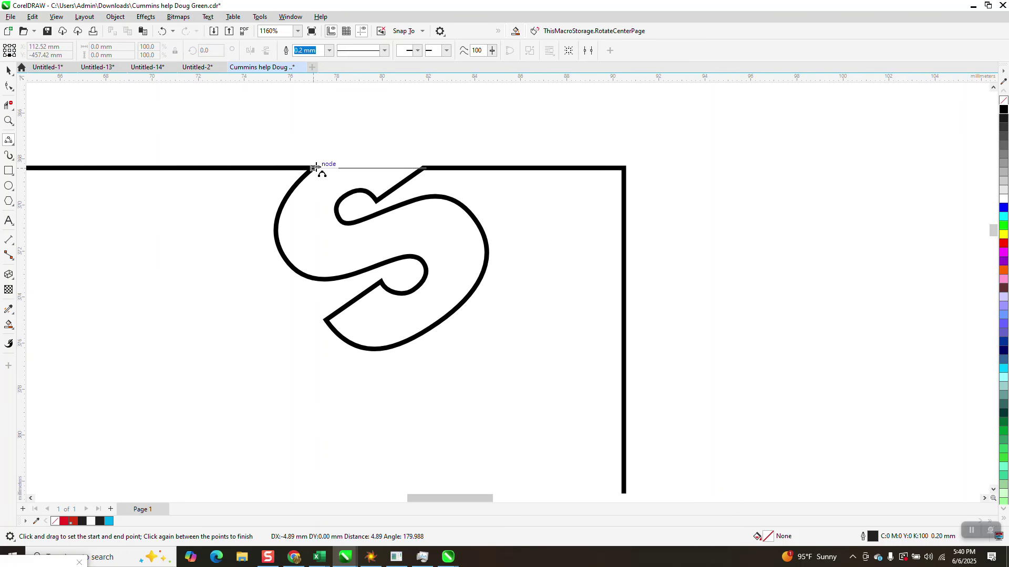
pyautogui.click(378, 150)
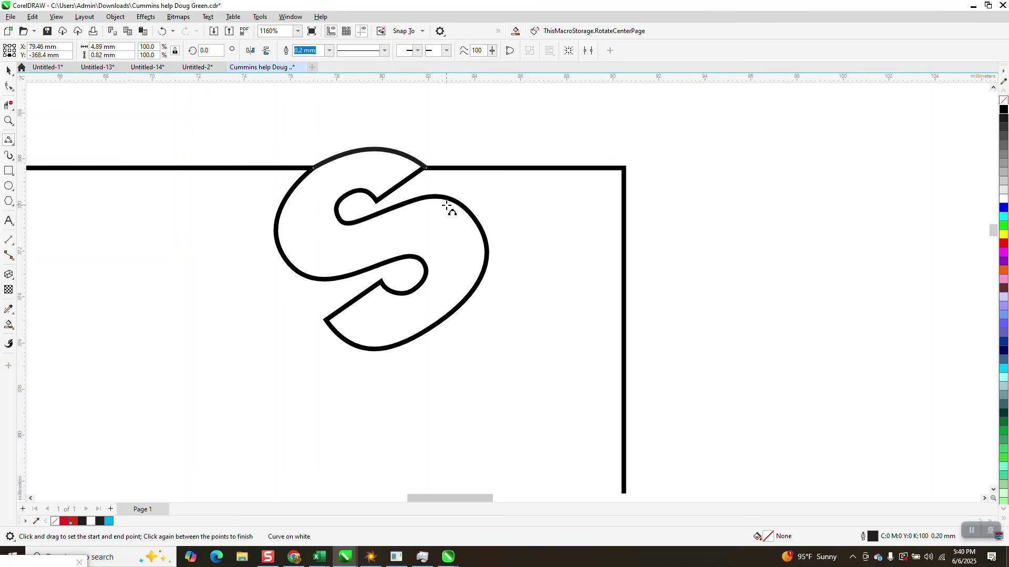
# Smart Fill the closed "s" with black and no outline, and move the filled letter up to complete the word Cummins
pyautogui.scroll(-5, 447, 206)
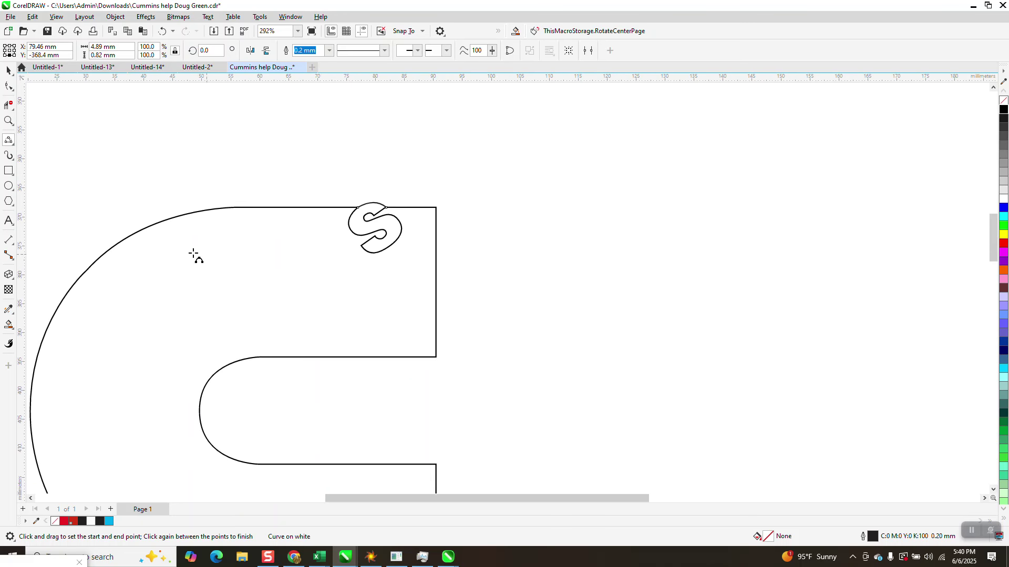
pyautogui.click(9, 324)
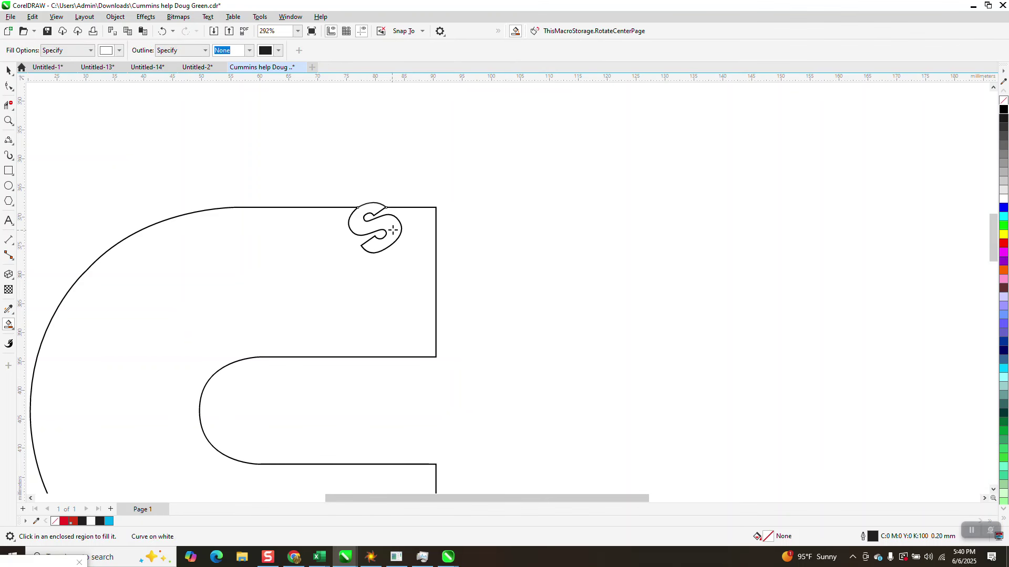
pyautogui.click(120, 50)
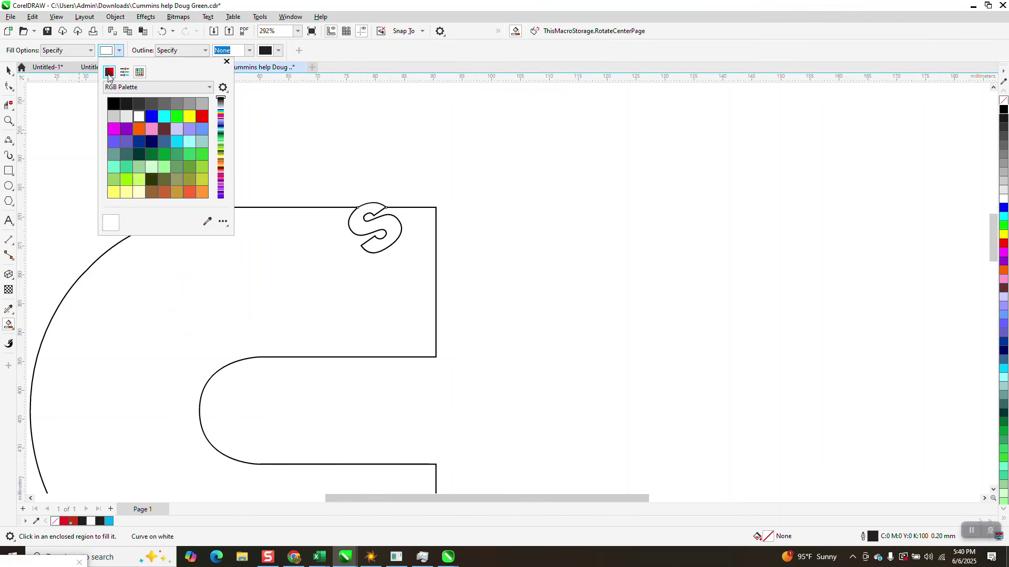
pyautogui.click(113, 105)
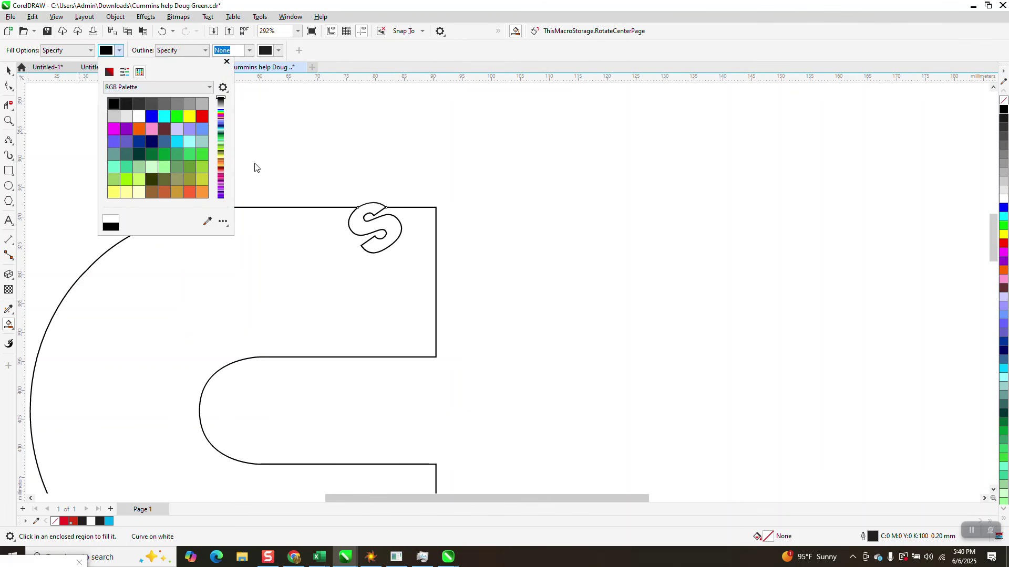
pyautogui.click(391, 228)
pyautogui.click(392, 227)
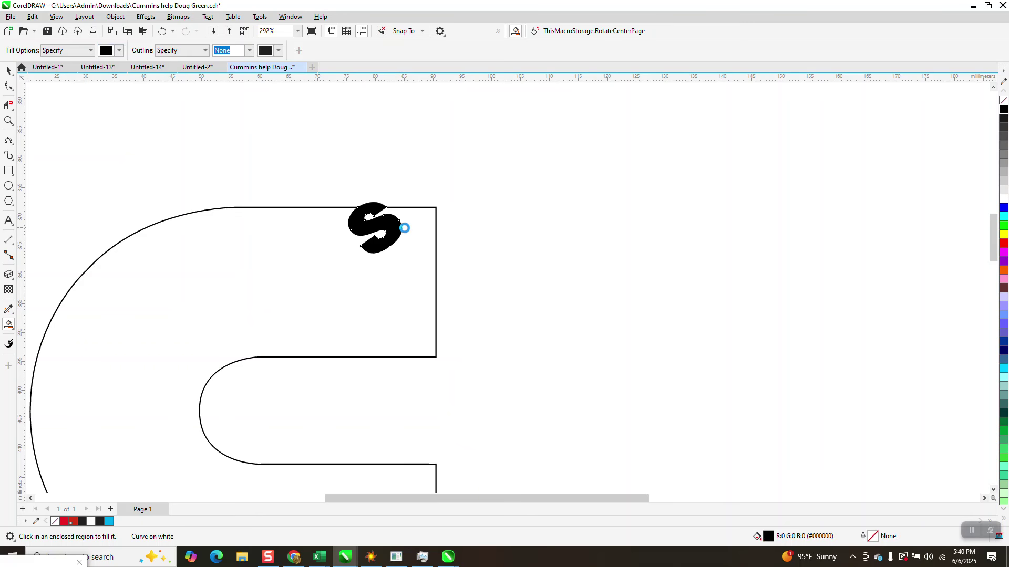
# Delete the "s" cutout segments and the curve above them from the C outline with virtual segment delete
pyautogui.scroll(-4, 404, 228)
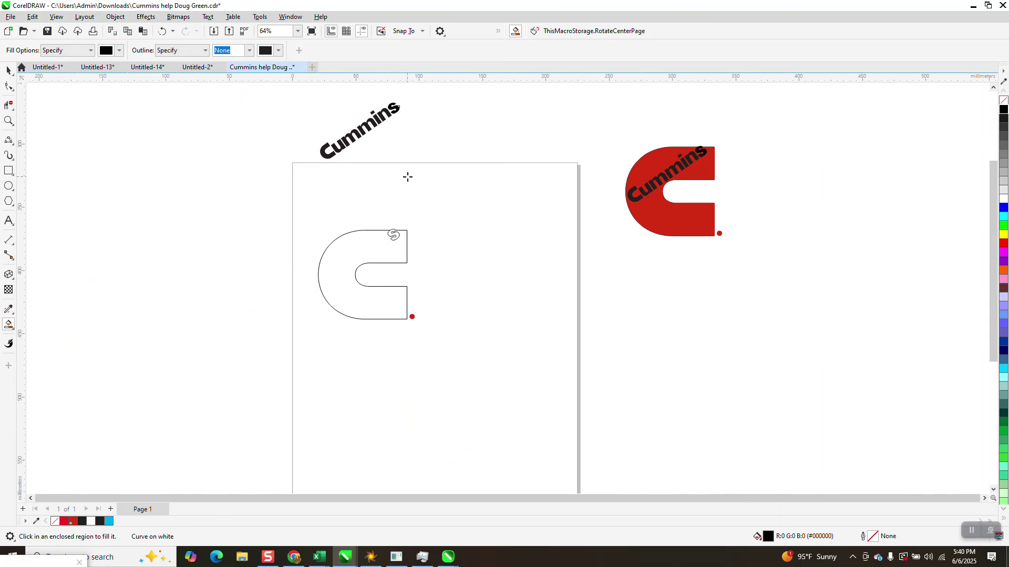
pyautogui.click(8, 121)
pyautogui.moveTo(294, 213); pyautogui.dragTo(491, 346)
pyautogui.click(9, 105)
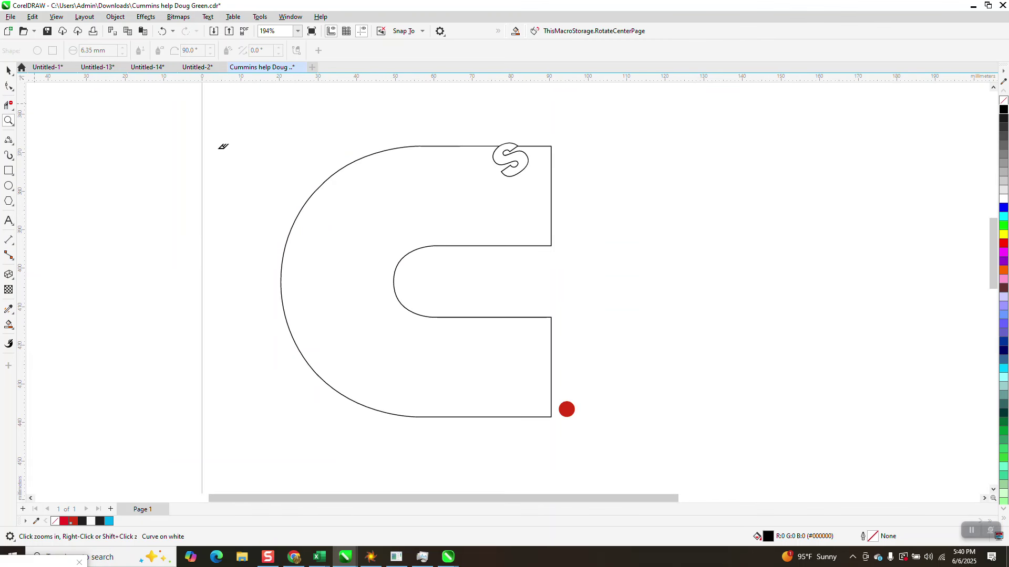
pyautogui.moveTo(487, 156); pyautogui.dragTo(533, 171)
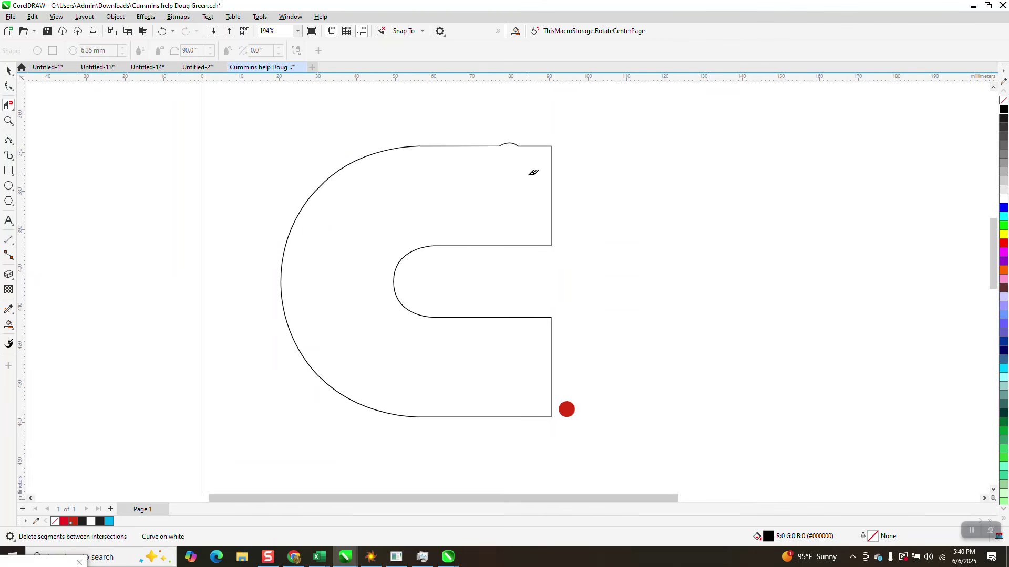
pyautogui.click(511, 141)
# Bridge the gap in the C's top edge with a horizontal 2-Point Line about 4.9 mm long
pyautogui.click(8, 120)
pyautogui.moveTo(464, 139); pyautogui.dragTo(626, 190)
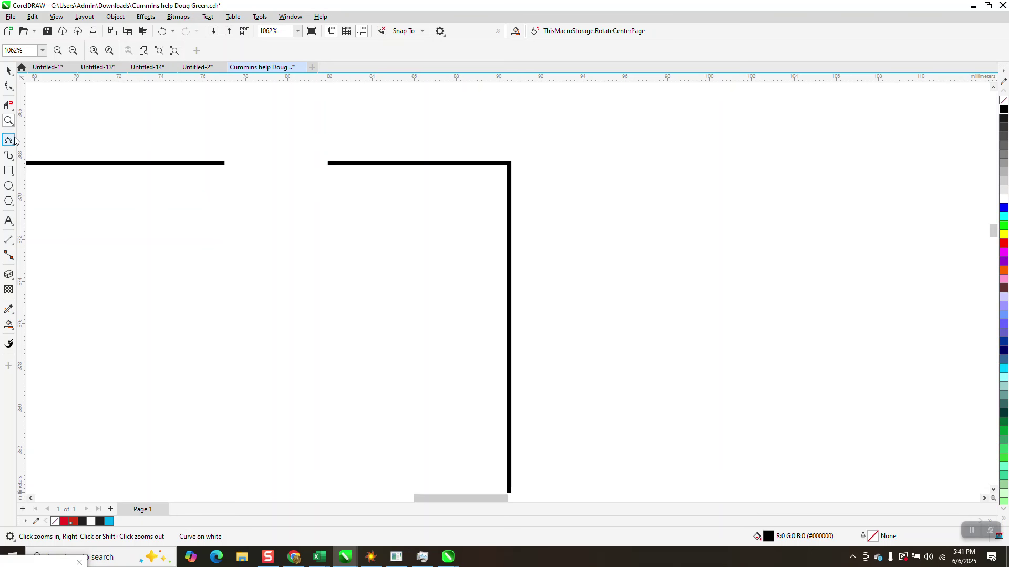
pyautogui.scroll(-2, 266, 228)
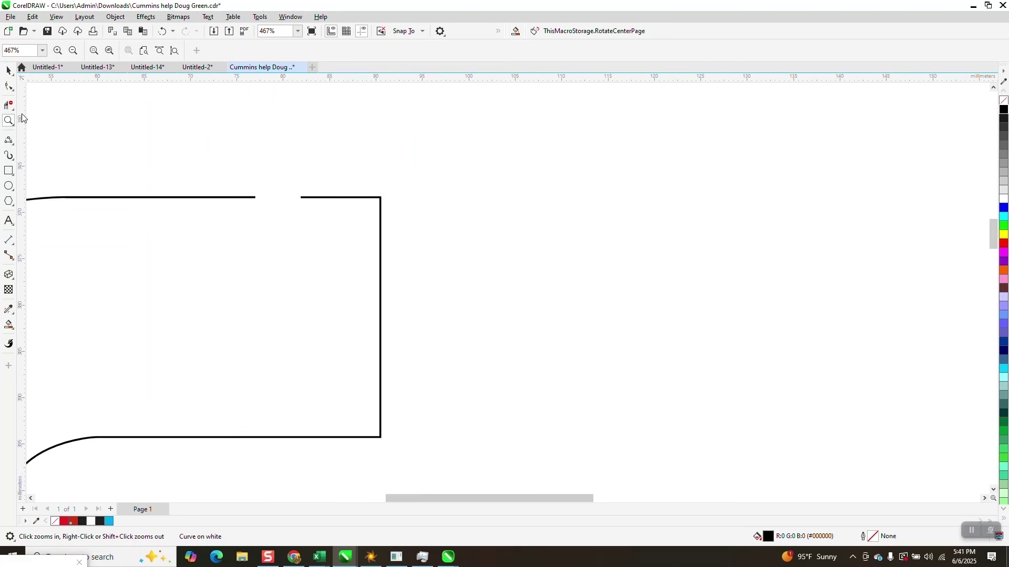
pyautogui.click(13, 148)
pyautogui.click(45, 149)
pyautogui.moveTo(256, 198); pyautogui.dragTo(301, 198)
pyautogui.click(9, 70)
# Create a closed copy of the C with Smart Fill, placed 100 mm to the right with a black outline and no fill
pyautogui.scroll(-3, 281, 167)
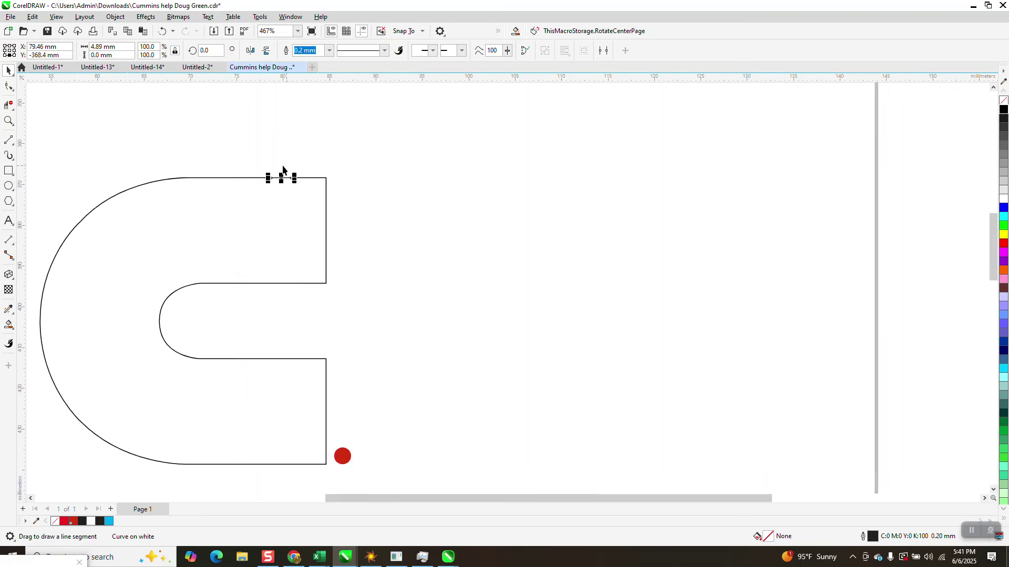
pyautogui.click(8, 325)
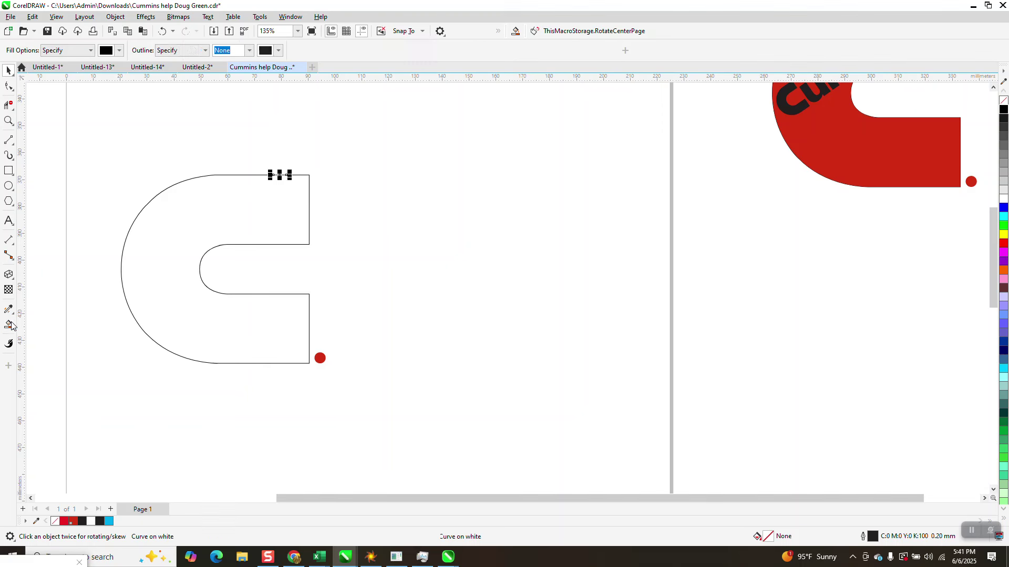
pyautogui.click(202, 218)
pyautogui.hotkey('shift', 'Right')
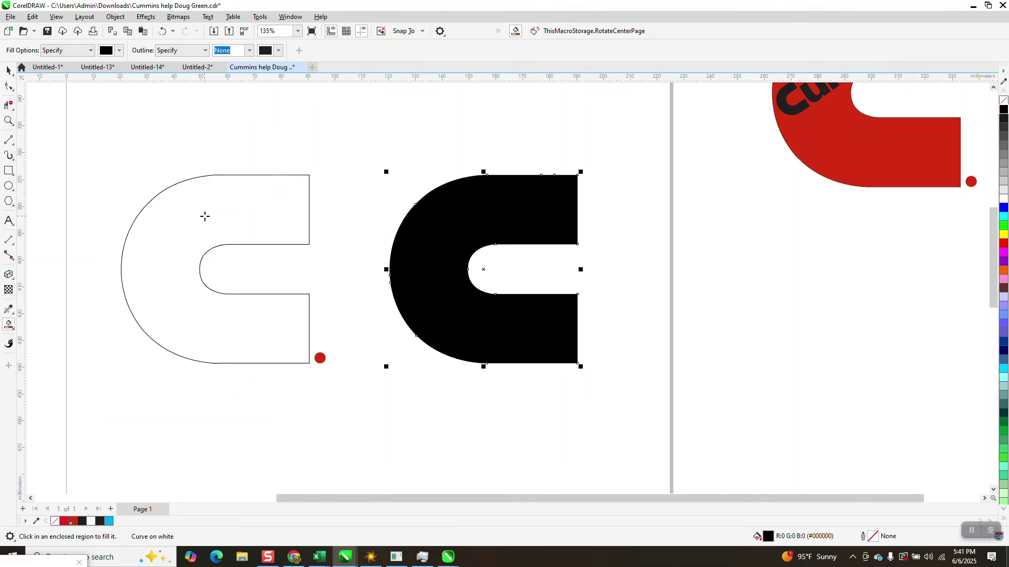
pyautogui.click(1004, 100)
pyautogui.rightClick(1003, 109)
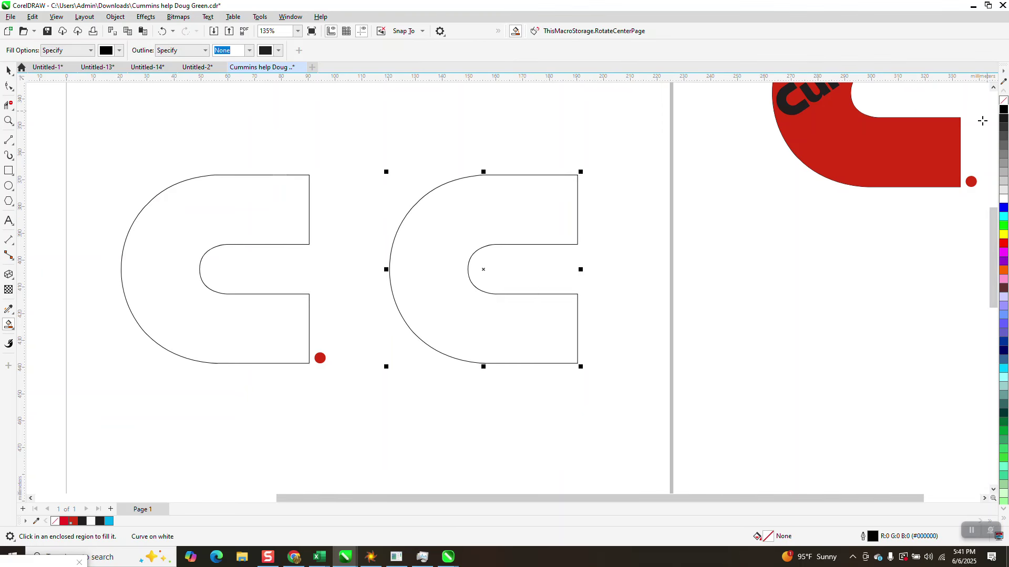
pyautogui.click(8, 69)
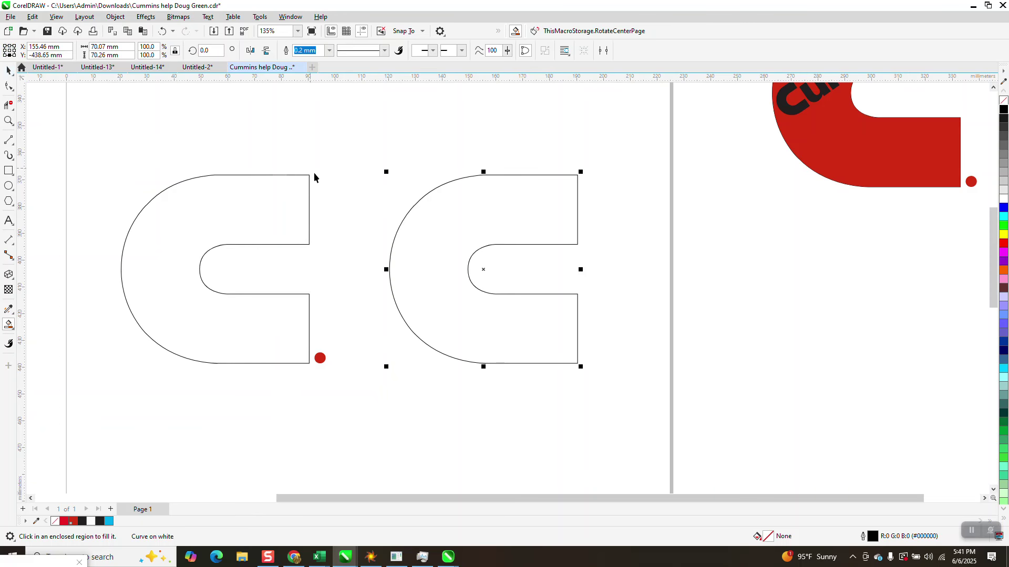
pyautogui.click(293, 179)
pyautogui.moveTo(289, 171); pyautogui.dragTo(258, 215)
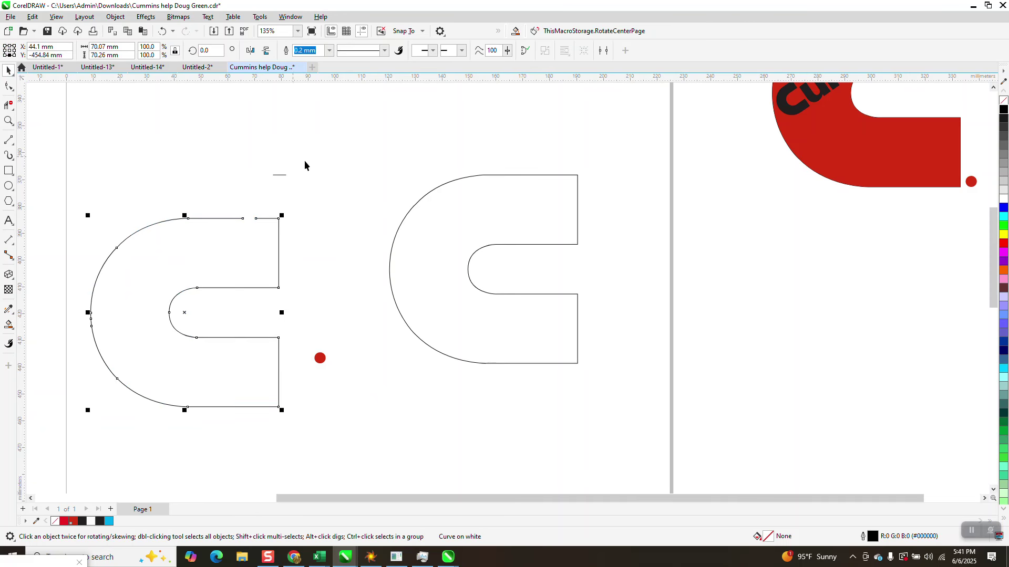
pyautogui.click(162, 31)
# Move all the black Cummins letters above the page 100 mm to the right, above the new closed C
pyautogui.scroll(-3, 338, 268)
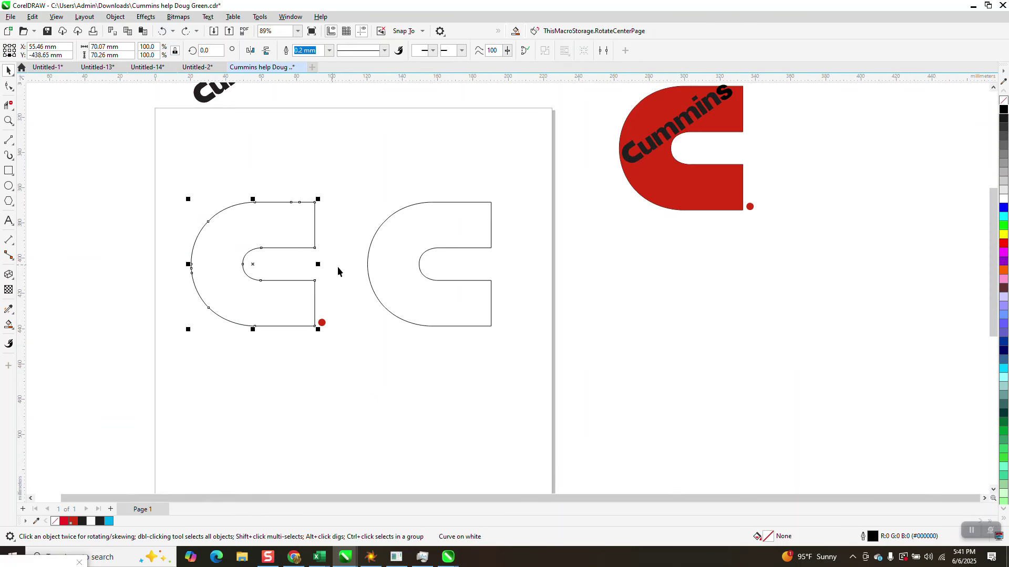
pyautogui.moveTo(194, 89); pyautogui.dragTo(341, 164)
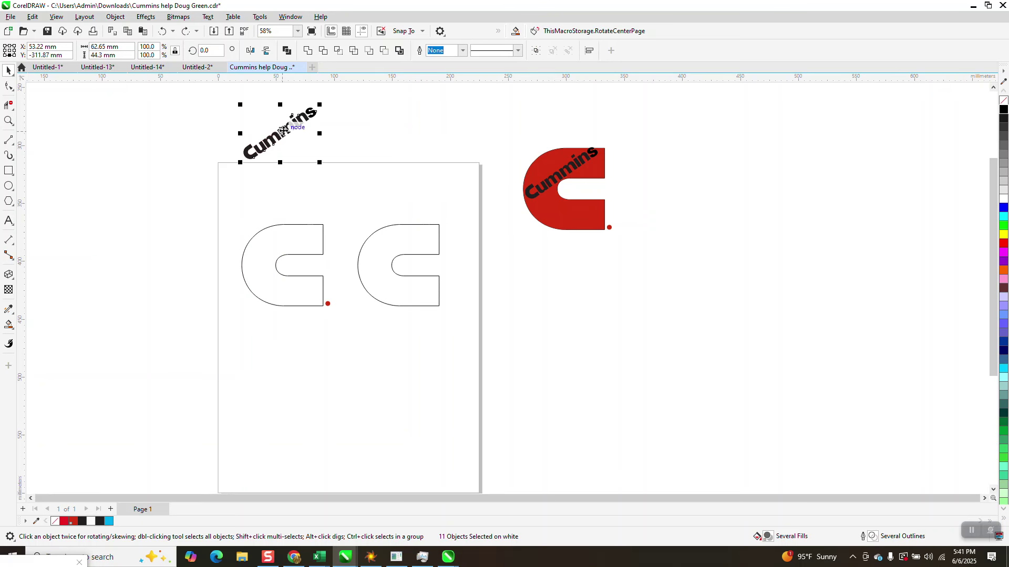
pyautogui.press('Right')
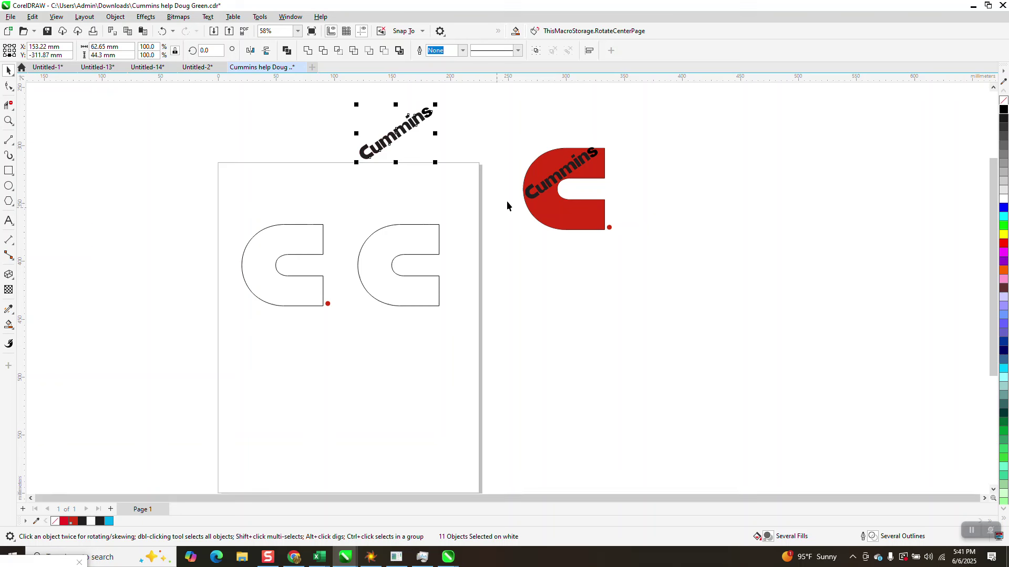
# Smart Fill the closed C with PANTONE 485 C sampled from the reference logo, using no outline
pyautogui.click(12, 329)
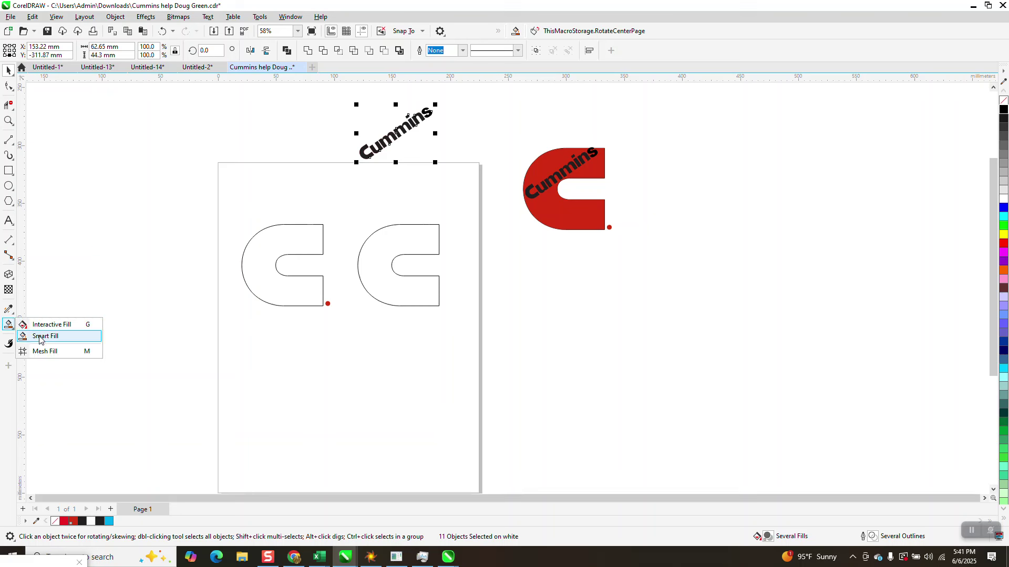
pyautogui.click(39, 336)
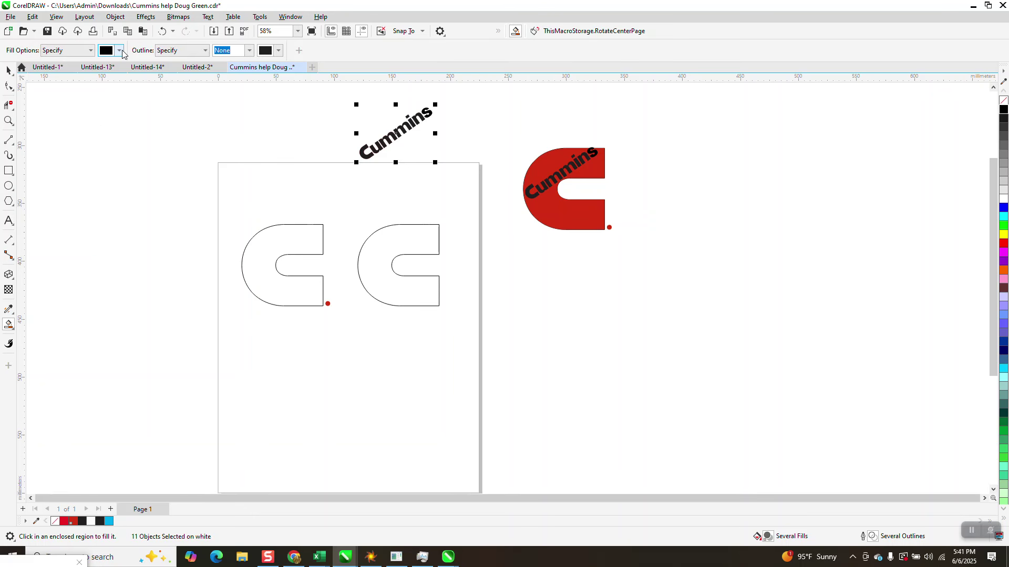
pyautogui.click(119, 51)
pyautogui.click(208, 221)
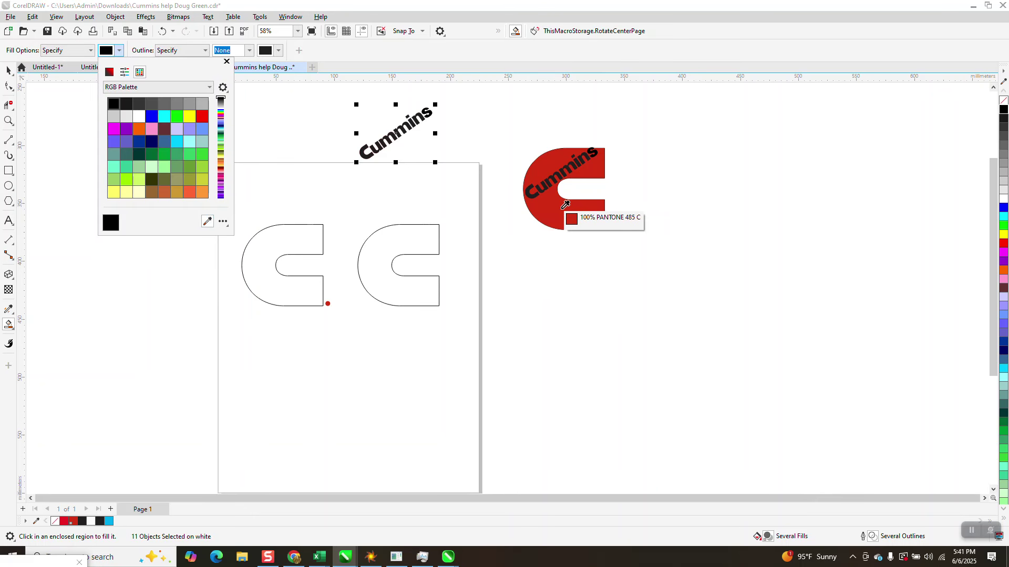
pyautogui.click(541, 220)
pyautogui.click(399, 247)
pyautogui.click(388, 240)
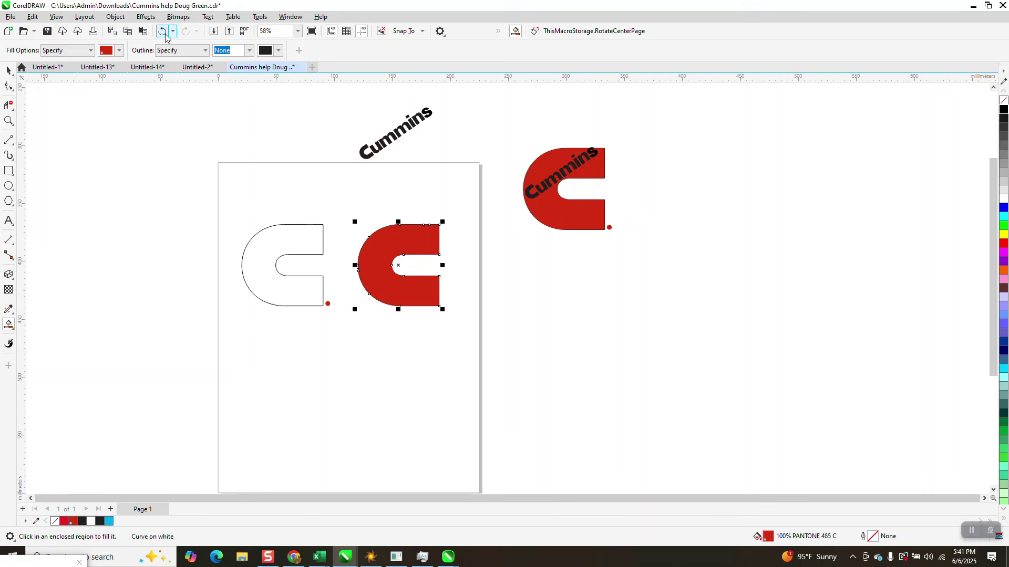
# Group the black Cummins letters above the page and move the group 100 mm down onto the red C
pyautogui.click(8, 70)
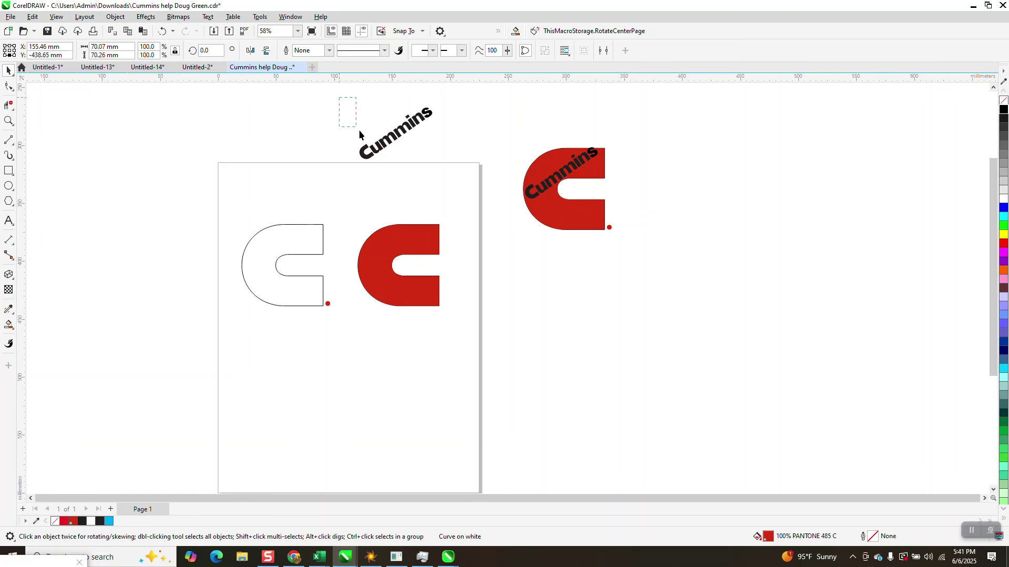
pyautogui.moveTo(456, 164); pyautogui.dragTo(457, 165)
pyautogui.hotkey('ctrl', 'g')
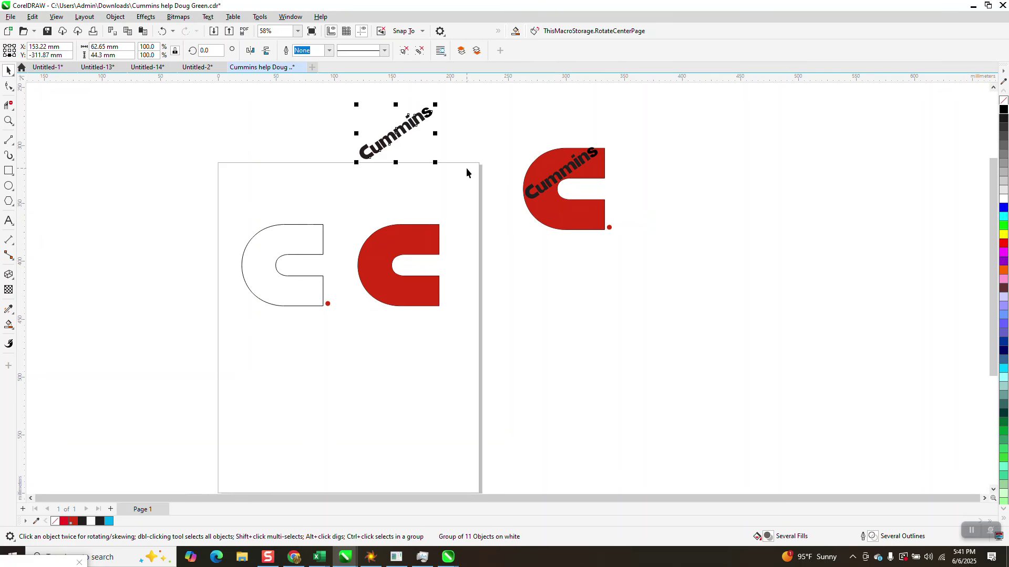
pyautogui.press('Down')
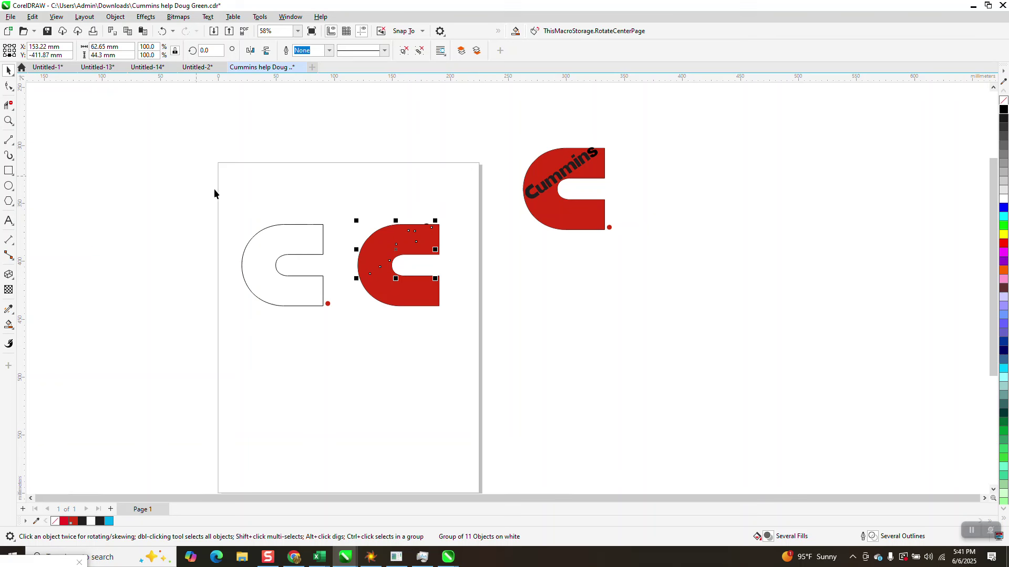
# Bring the Cummins lettering group to the front of the page, above the red C
pyautogui.click(120, 19)
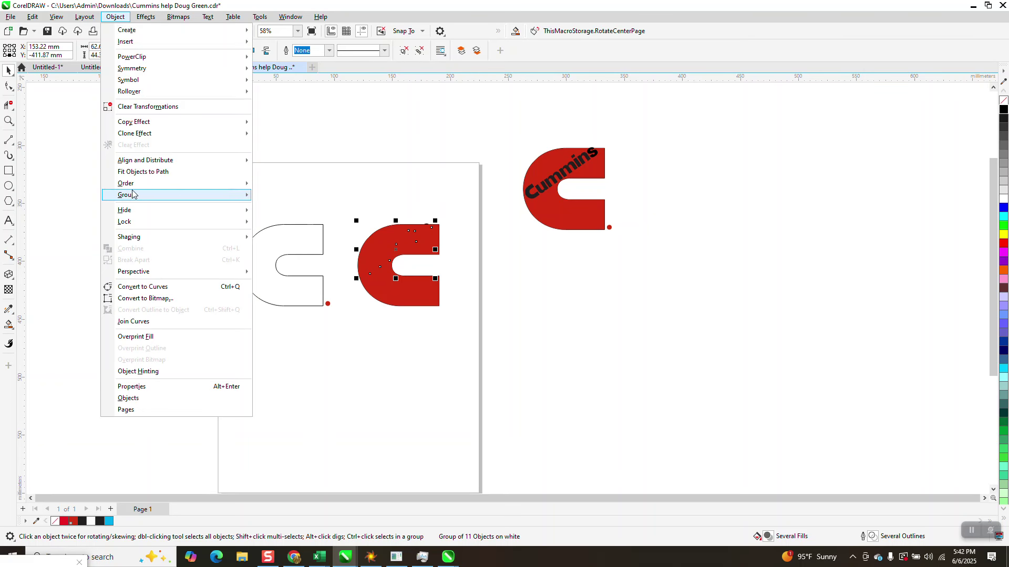
pyautogui.moveTo(132, 185)
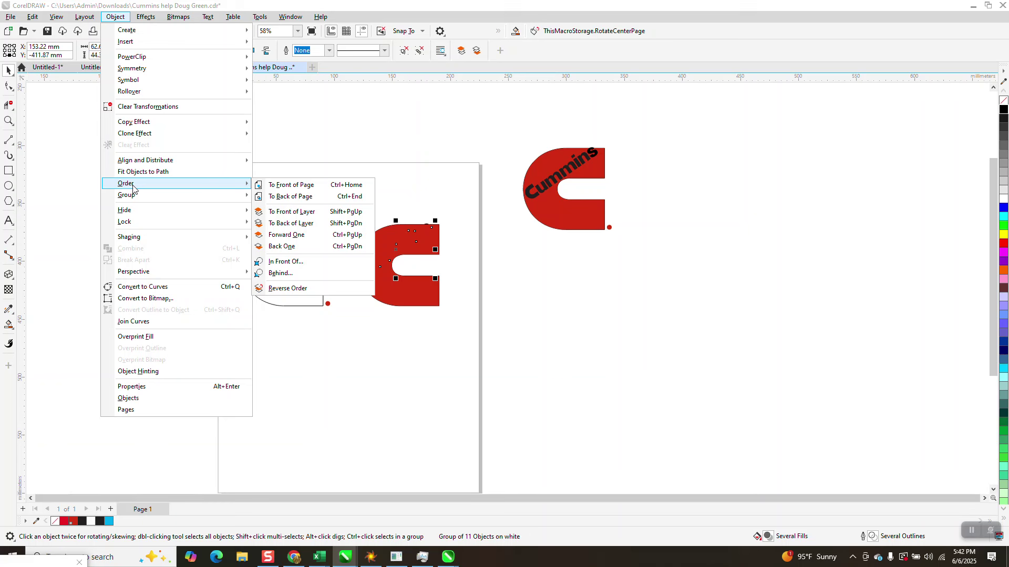
pyautogui.click(282, 186)
pyautogui.click(339, 181)
# Move the reference Cummins logo and its dot about 269 mm to the right, farther from the page
pyautogui.click(8, 121)
pyautogui.moveTo(310, 149); pyautogui.dragTo(722, 319)
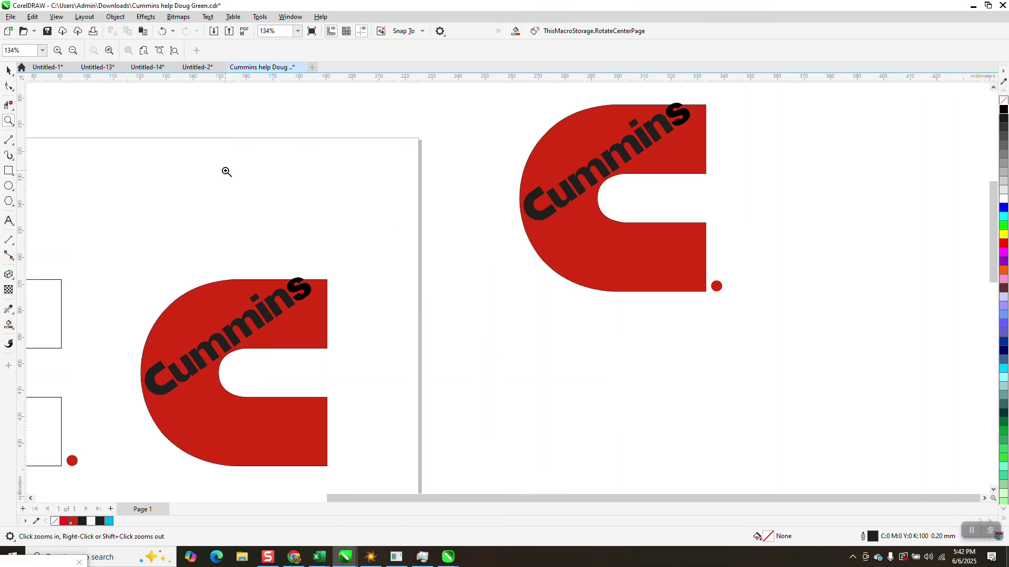
pyautogui.click(8, 70)
pyautogui.scroll(-1, 144, 115)
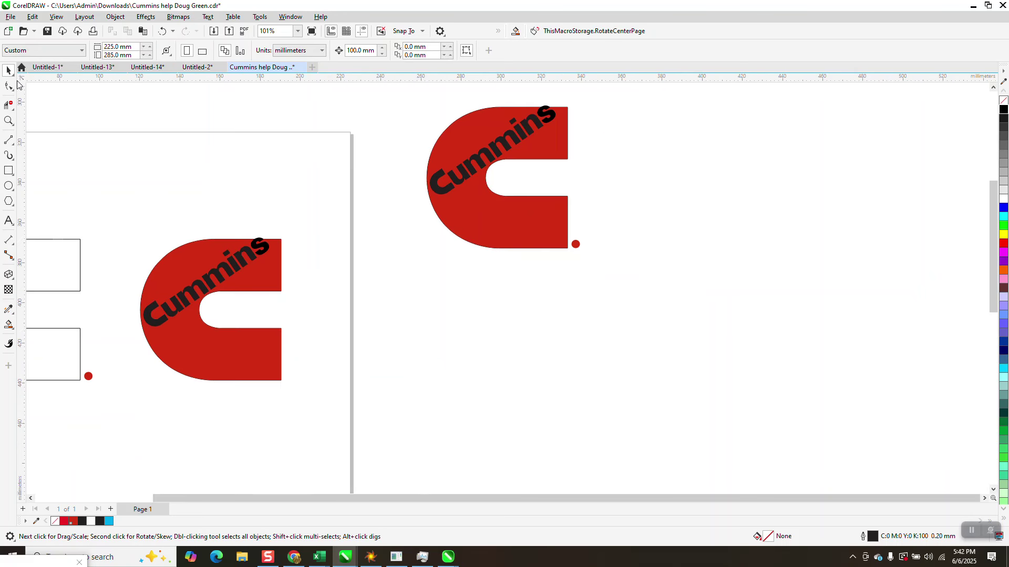
pyautogui.click(15, 77)
pyautogui.click(37, 71)
pyautogui.scroll(-1, 169, 167)
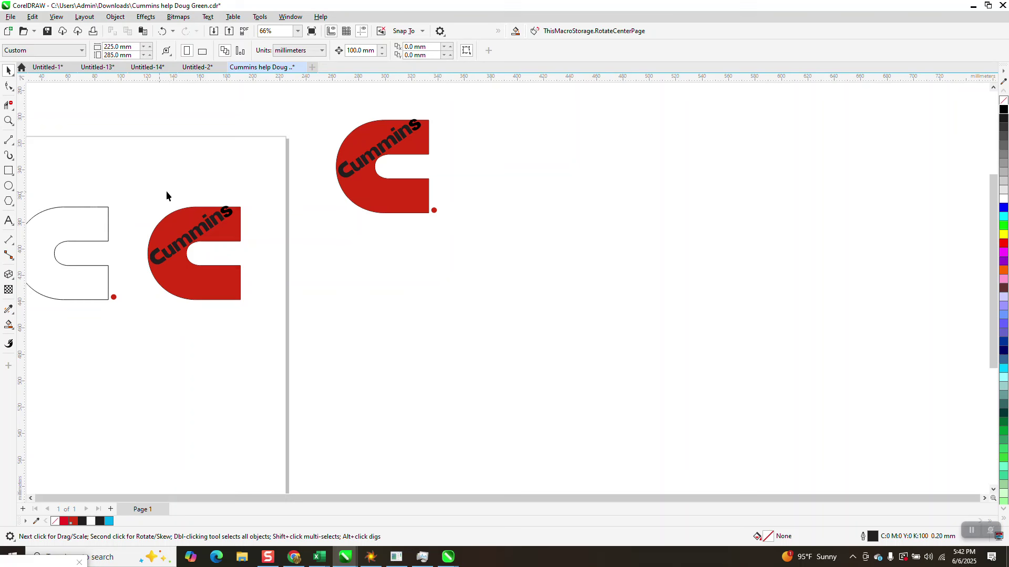
pyautogui.moveTo(323, 105); pyautogui.dragTo(483, 244)
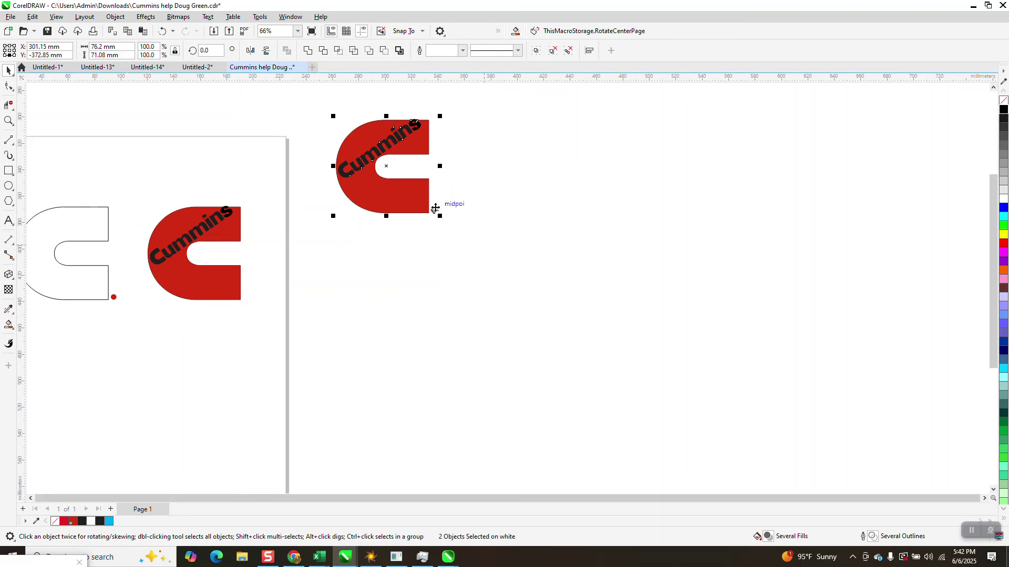
pyautogui.moveTo(385, 167); pyautogui.dragTo(736, 189)
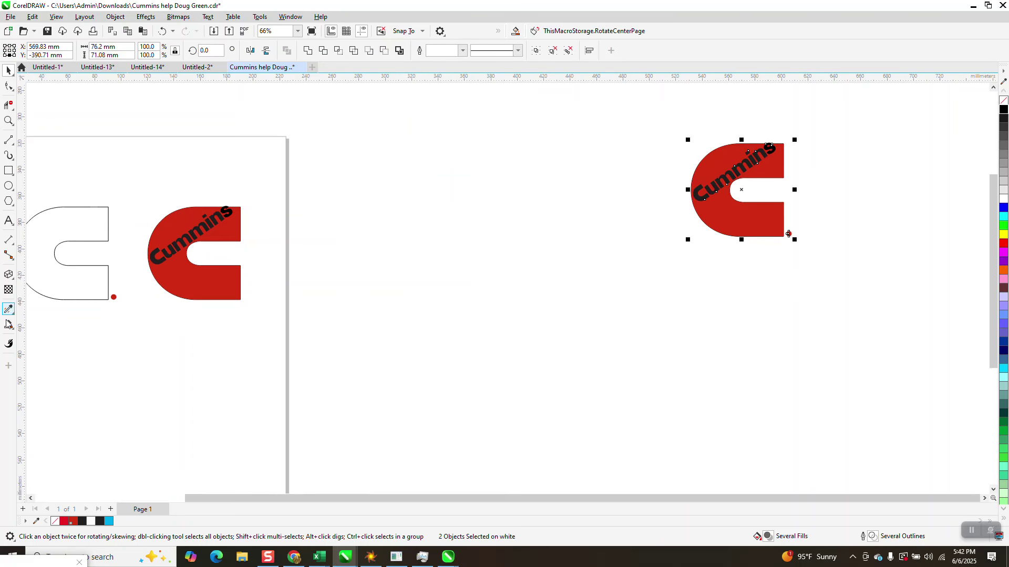
# Draw a rectangle about 117 × 97 mm around the rebuilt red C and lettering
pyautogui.click(8, 171)
pyautogui.moveTo(131, 191); pyautogui.dragTo(286, 319)
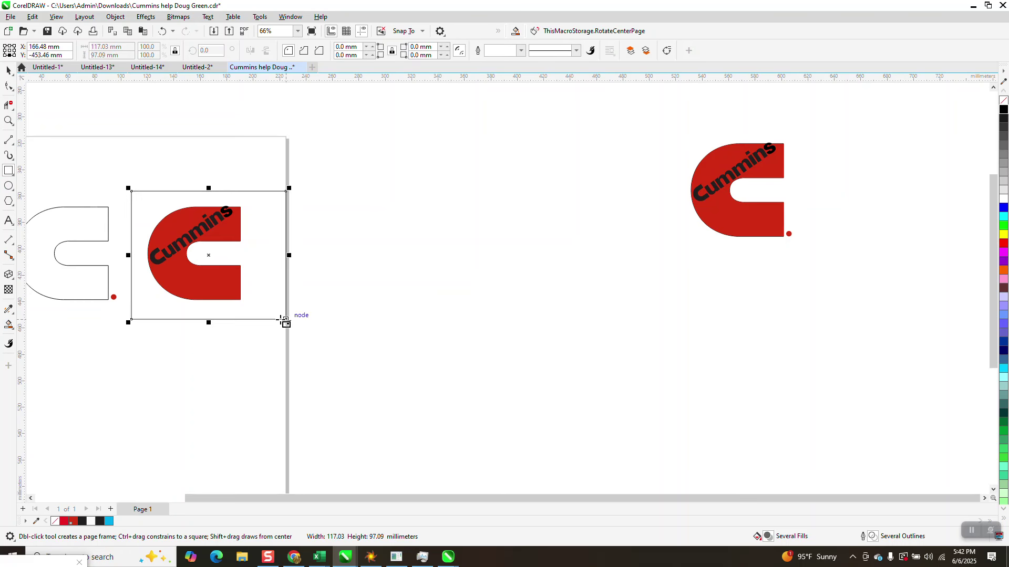
# Copy the area between rectangle and C with a green Smart Fill, 200 mm to the right, and restyle it with no fill and a black outline
pyautogui.click(14, 330)
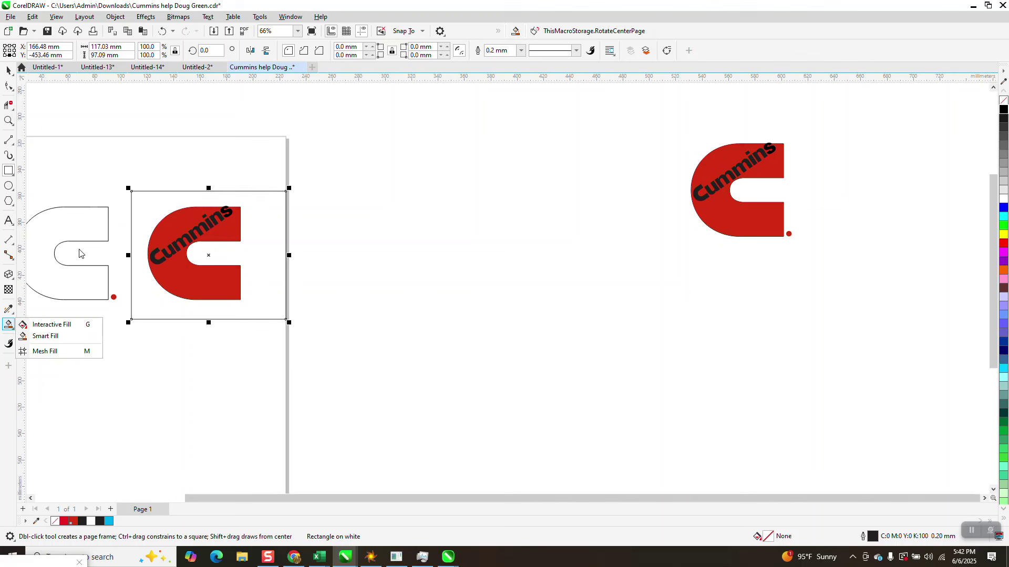
pyautogui.click(45, 336)
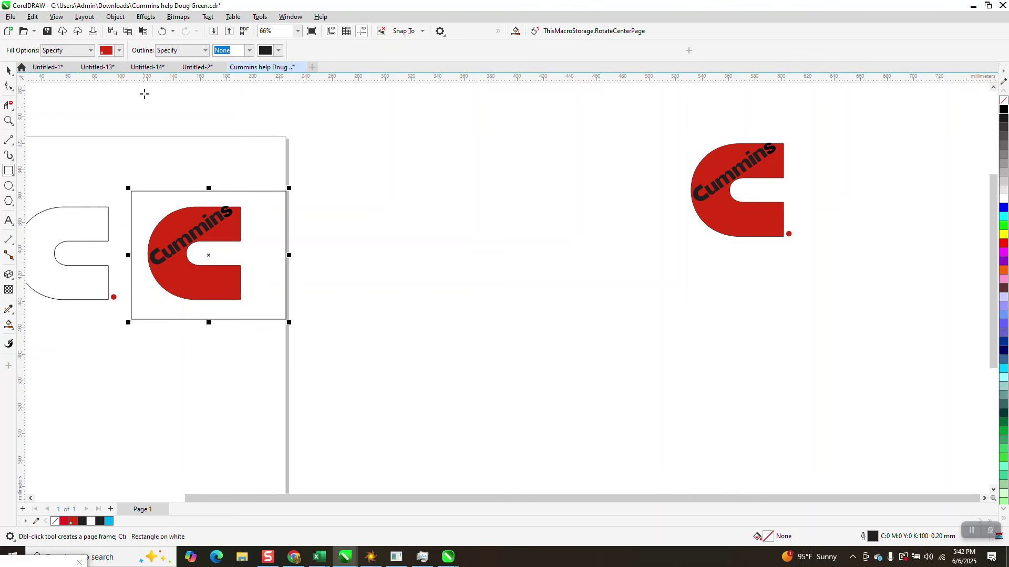
pyautogui.click(119, 50)
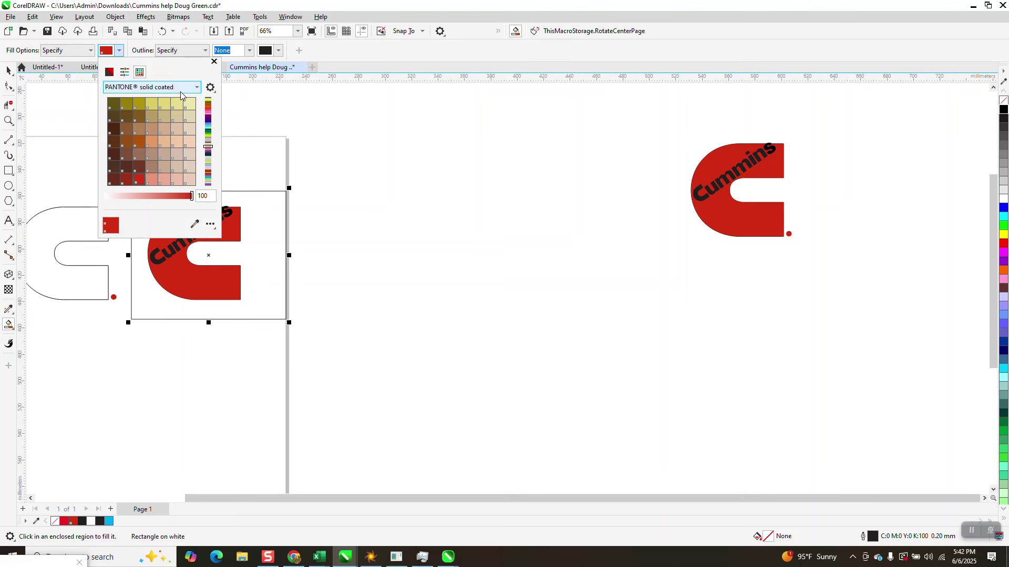
pyautogui.click(198, 88)
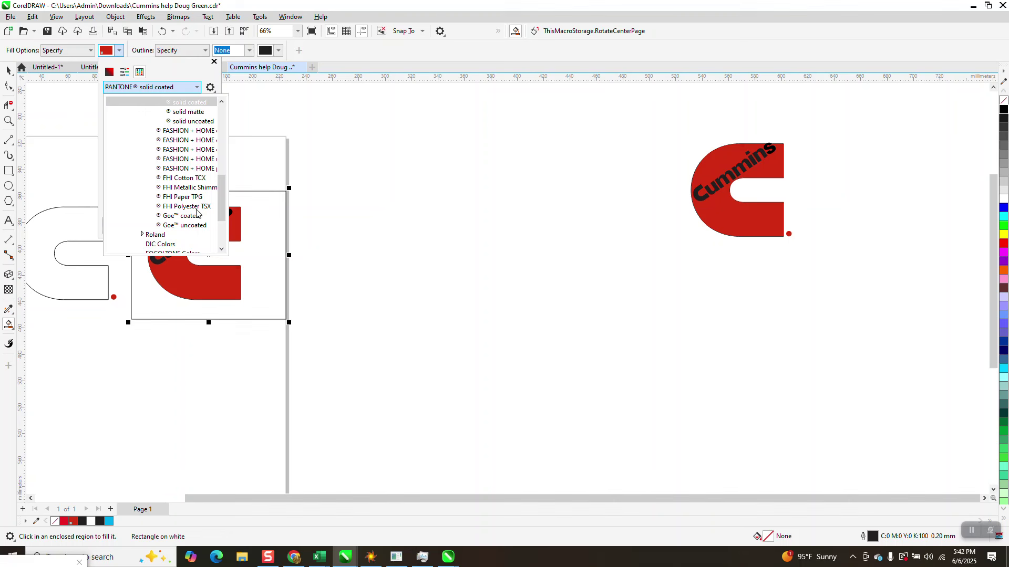
pyautogui.scroll(-3, 197, 213)
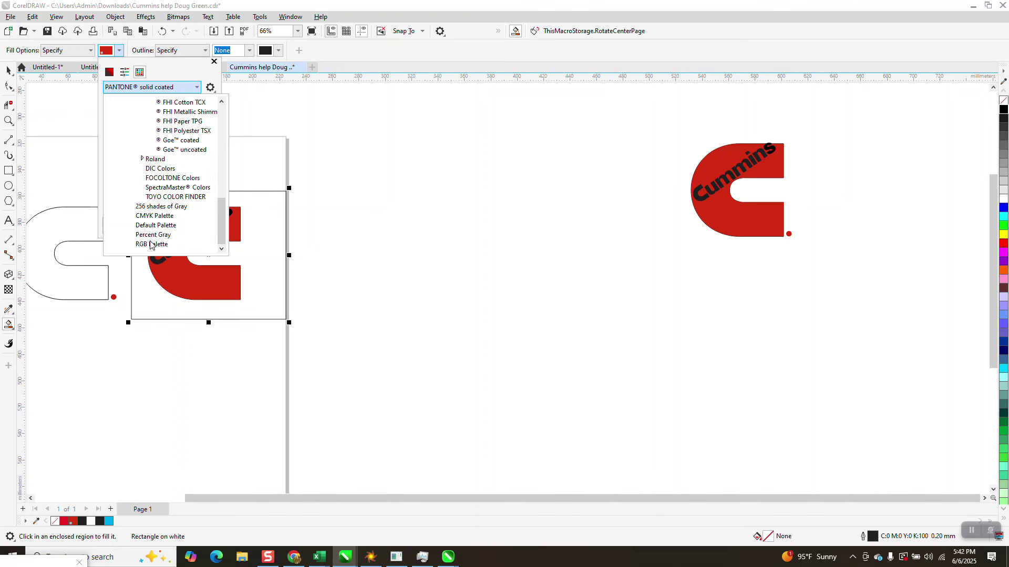
pyautogui.click(151, 244)
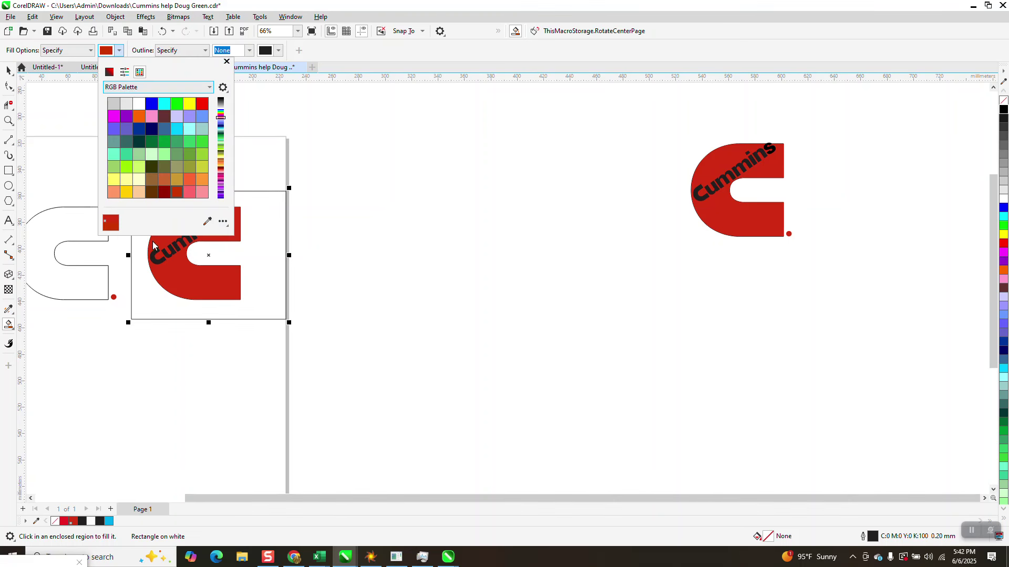
pyautogui.click(177, 104)
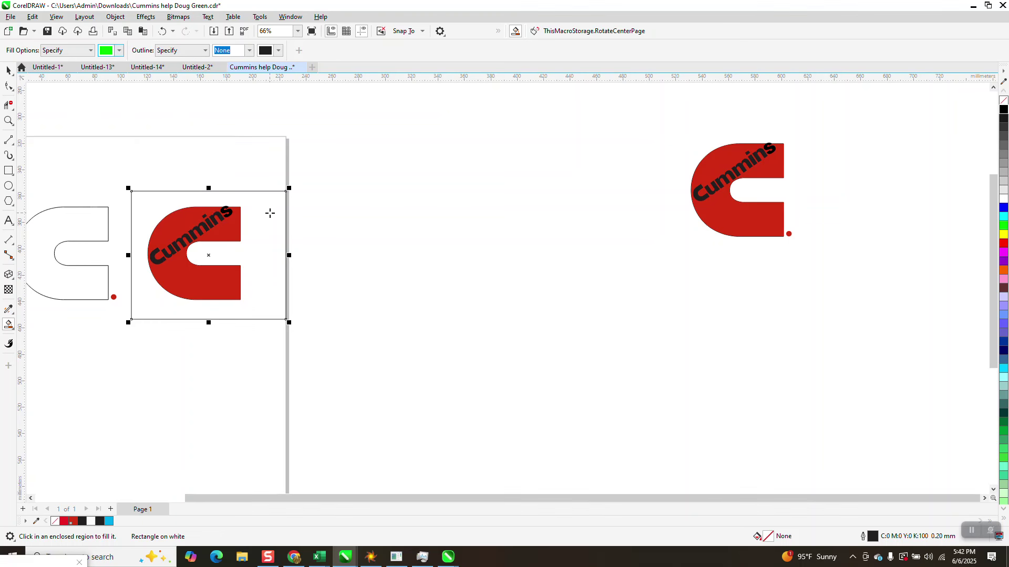
pyautogui.click(270, 213)
pyautogui.press('Right')
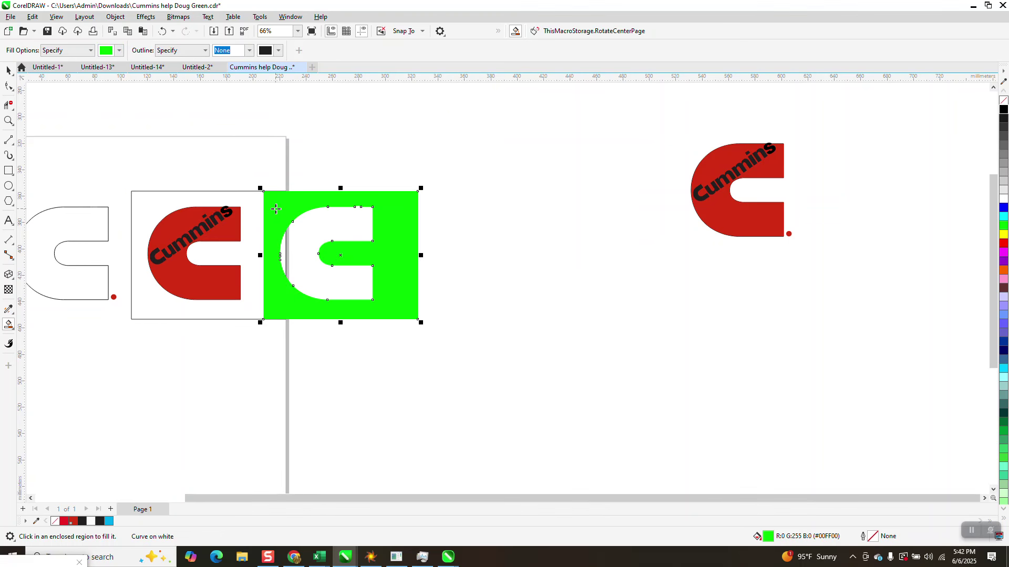
pyautogui.press('Right')
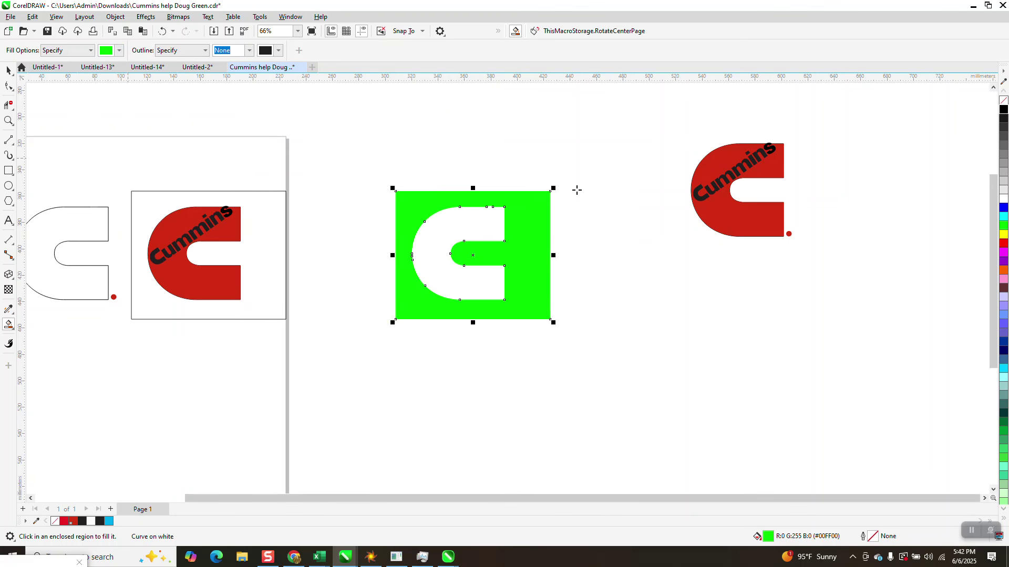
pyautogui.click(1003, 100)
pyautogui.rightClick(1003, 109)
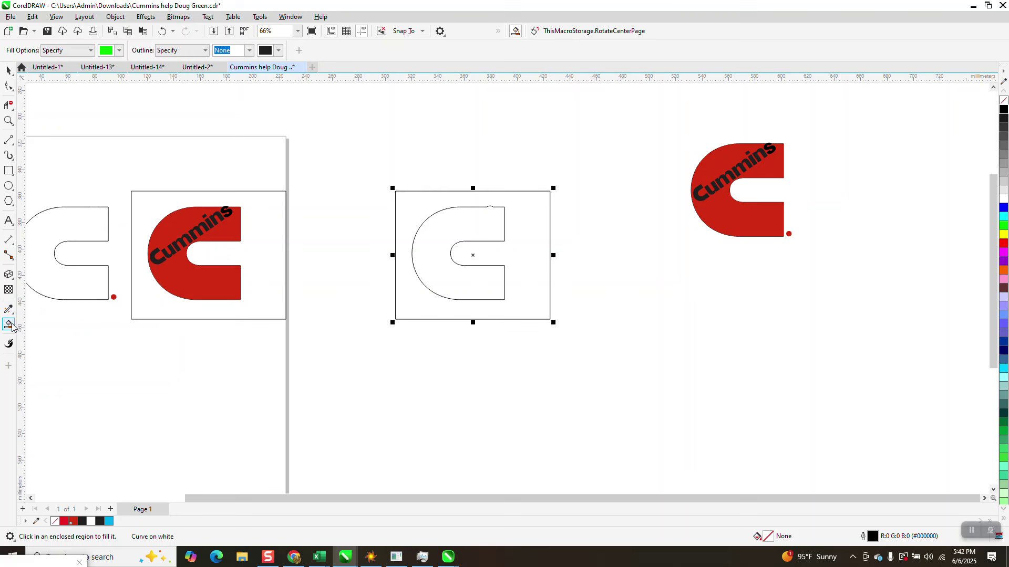
# Smart Fill the C-shaped opening in the outlined copy with white and move the white C 200 mm left onto the rebuilt logo
pyautogui.click(120, 51)
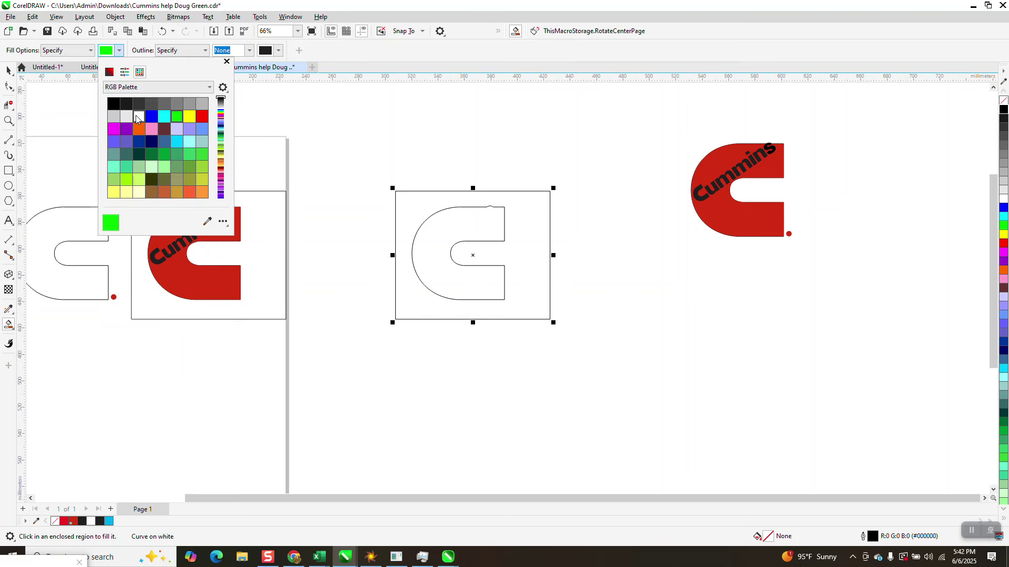
pyautogui.click(139, 116)
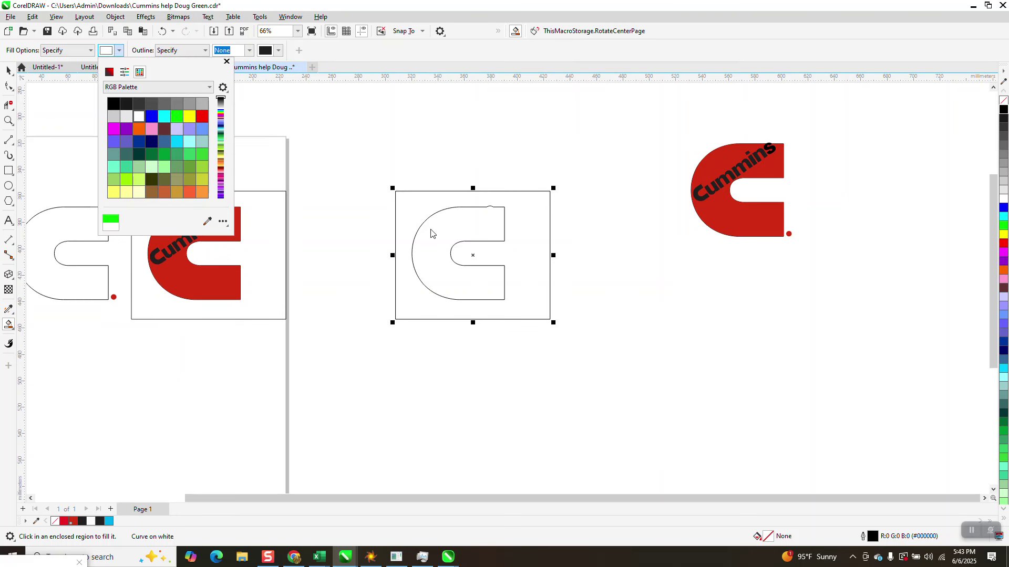
pyautogui.click(458, 229)
pyautogui.click(461, 230)
pyautogui.click(8, 71)
pyautogui.press('Left')
pyautogui.press('Left')
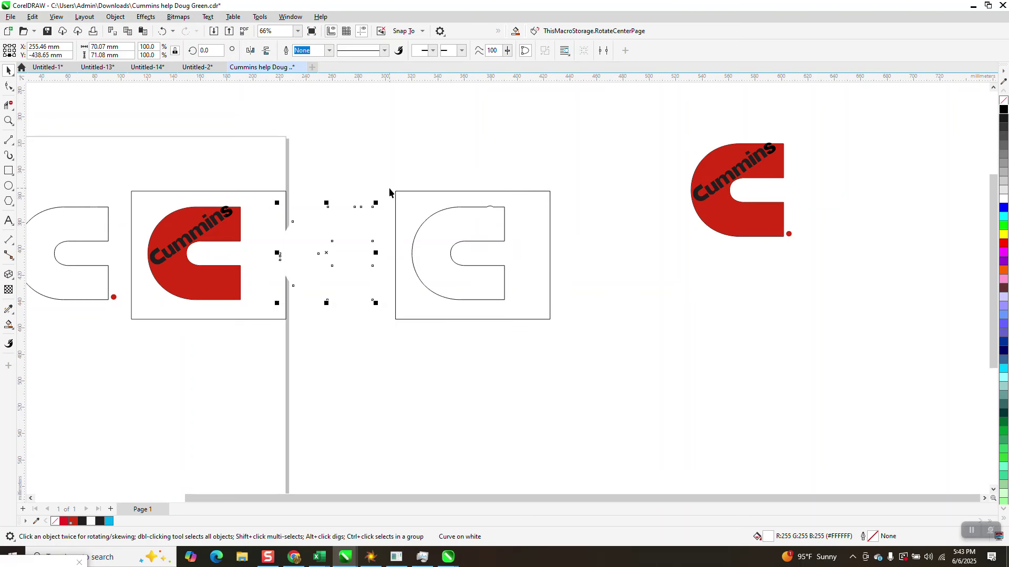
# Send the white C to the back of the page, behind the red C and lettering
pyautogui.click(115, 16)
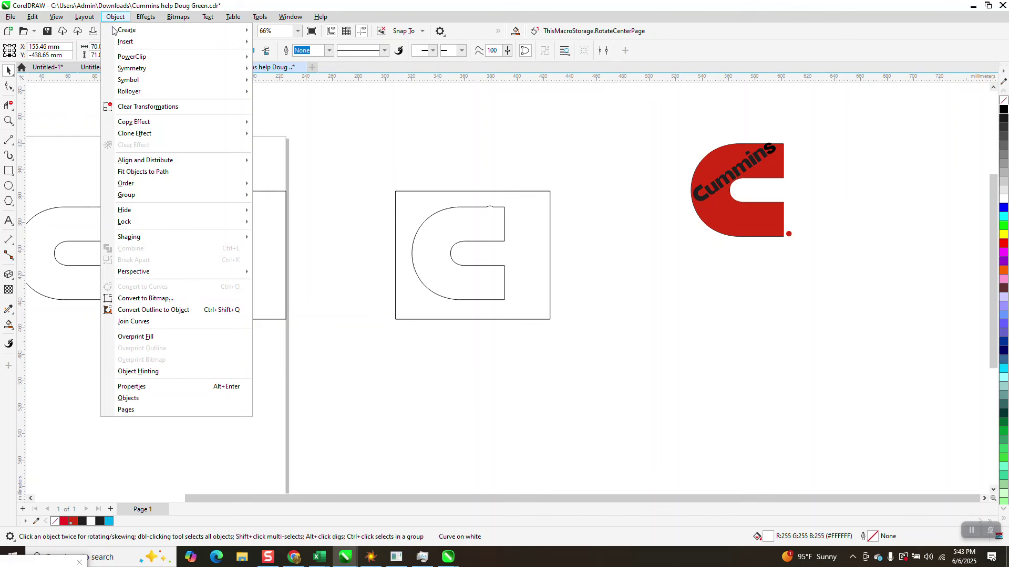
pyautogui.moveTo(246, 184)
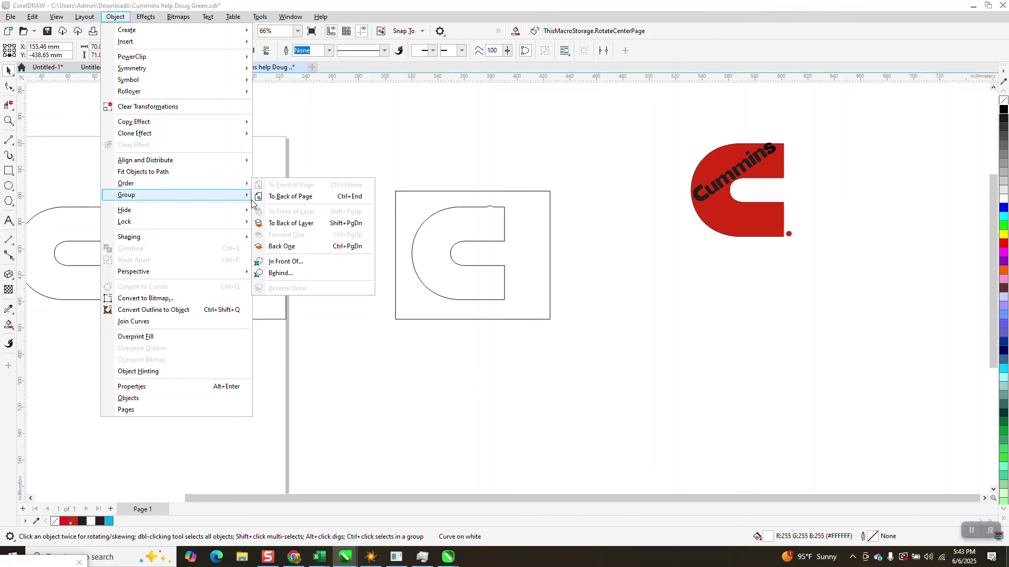
pyautogui.click(289, 197)
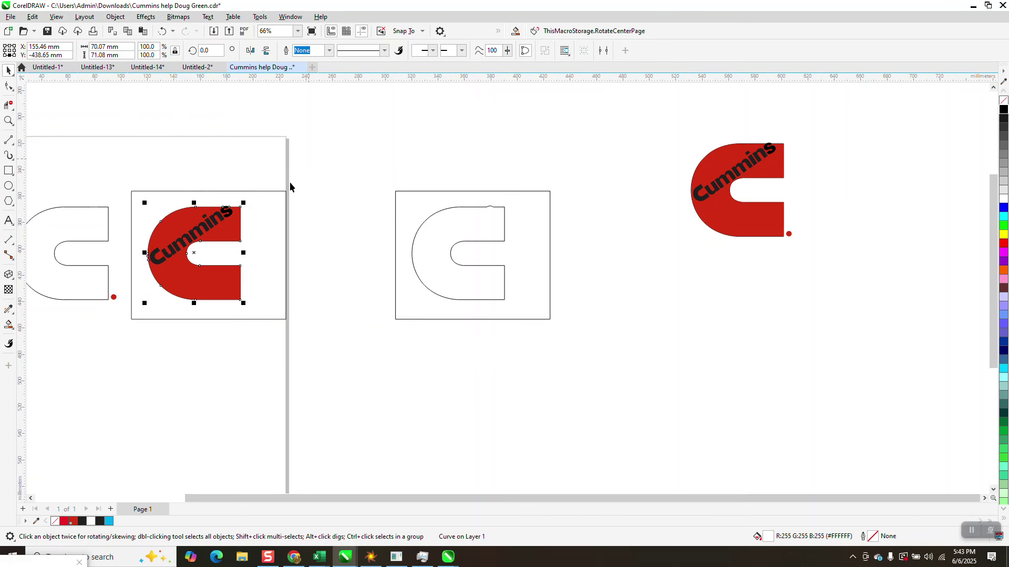
# Delete the rectangle around the rebuilt logo and the unfilled C construction outline with its red dot
pyautogui.click(279, 192)
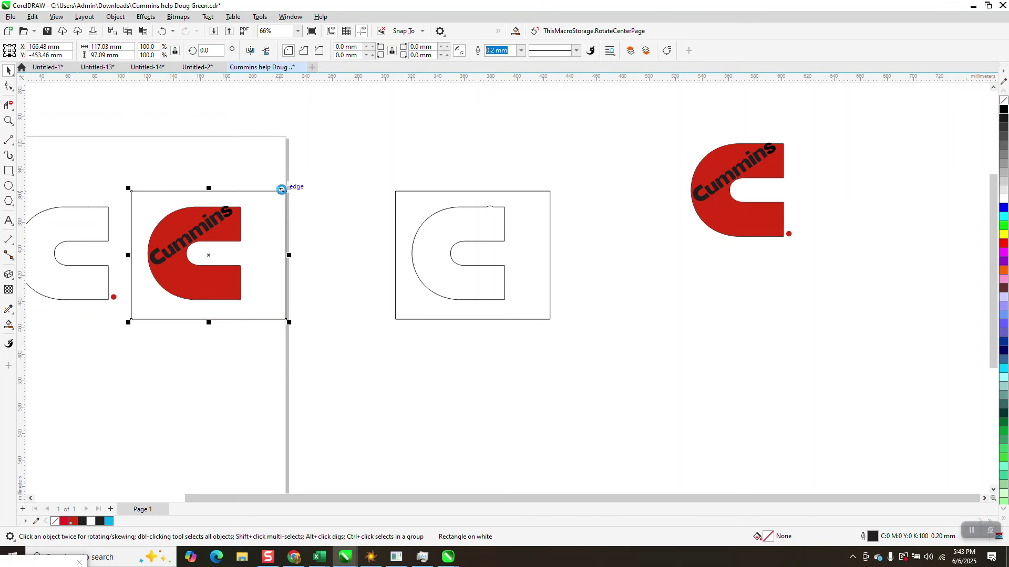
pyautogui.press('Delete')
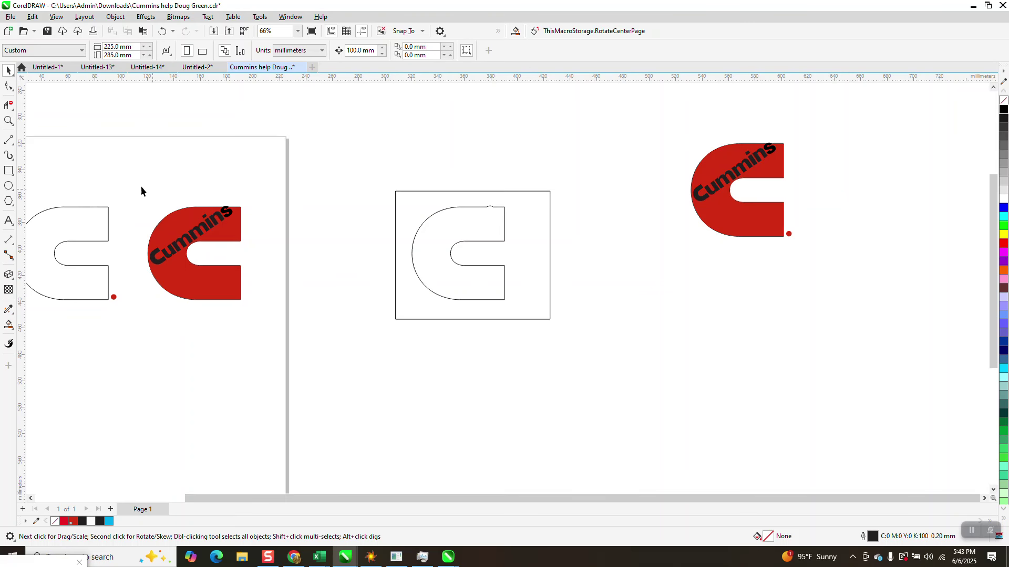
pyautogui.moveTo(99, 239); pyautogui.dragTo(79, 292)
pyautogui.press('Delete')
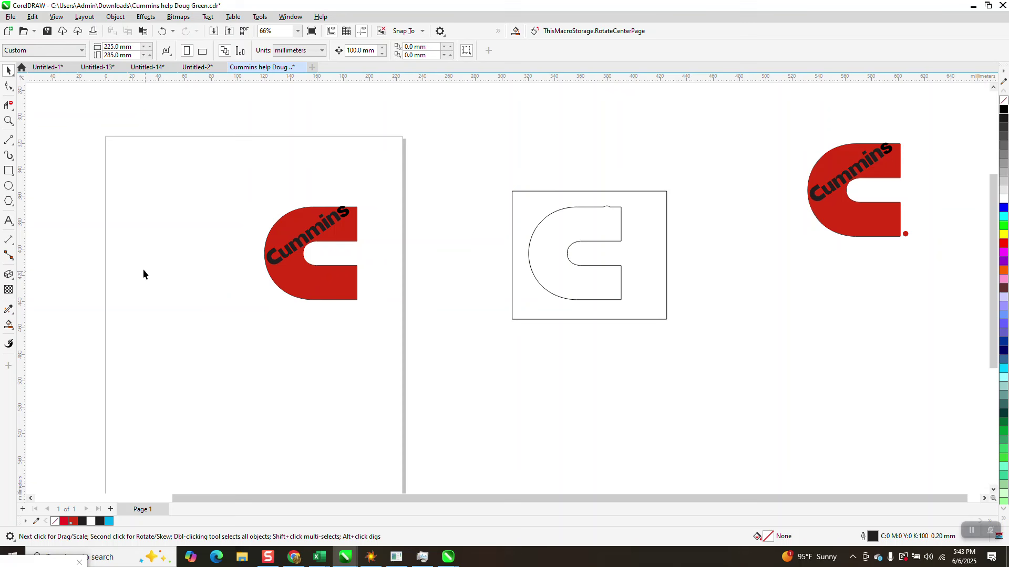
pyautogui.click(9, 121)
pyautogui.rightClick(288, 239)
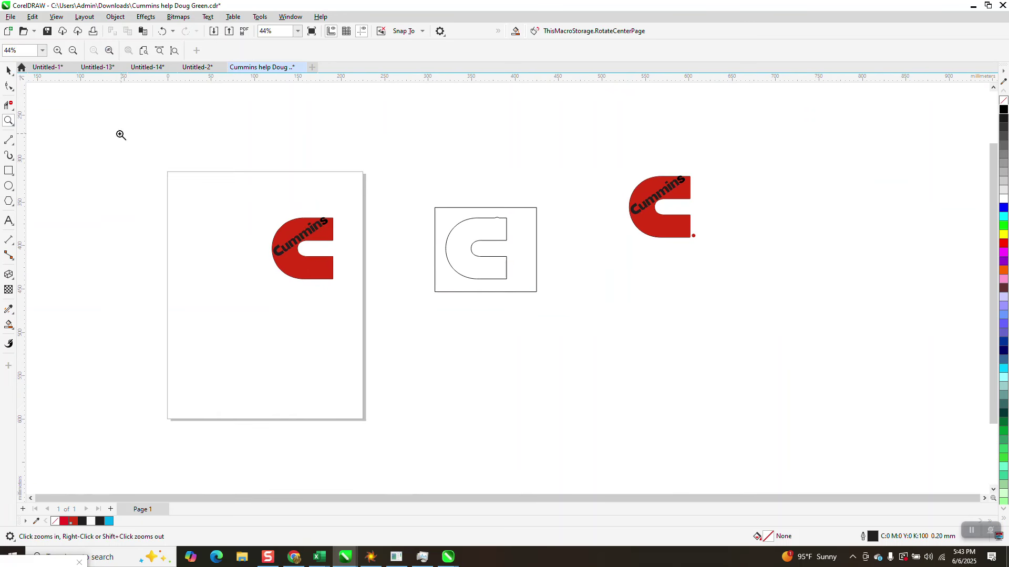
# Delete the outlined C with its rectangle and the original logo with the red dot beside the page
pyautogui.click(8, 71)
pyautogui.moveTo(417, 129); pyautogui.dragTo(764, 348)
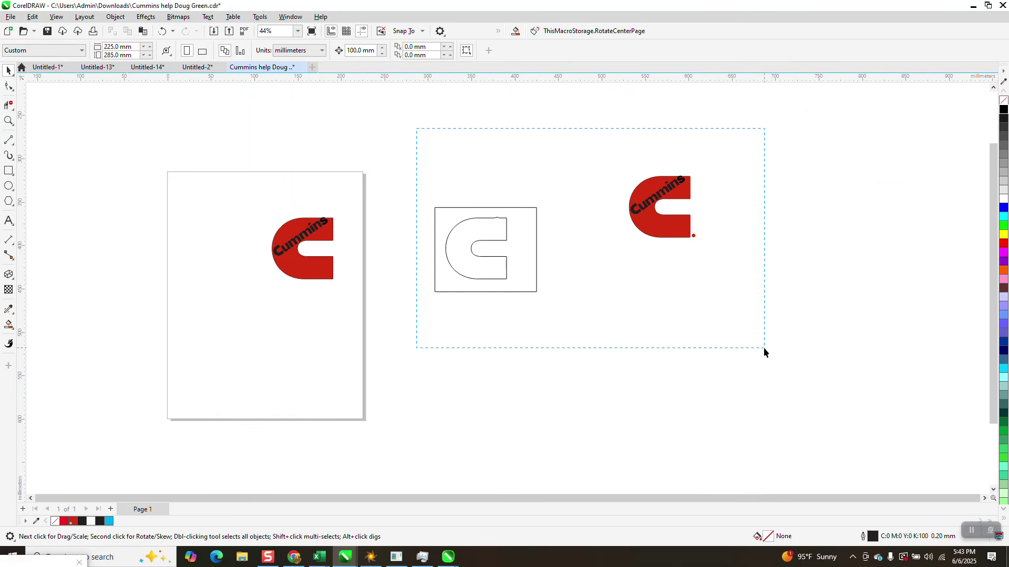
pyautogui.press('Delete')
pyautogui.press('F4')
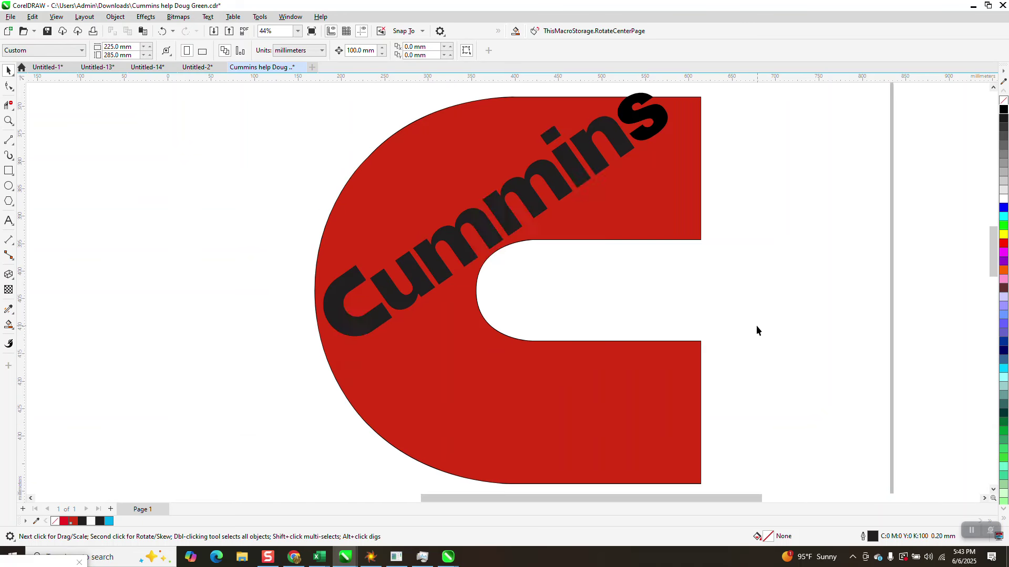
pyautogui.scroll(-2, 568, 320)
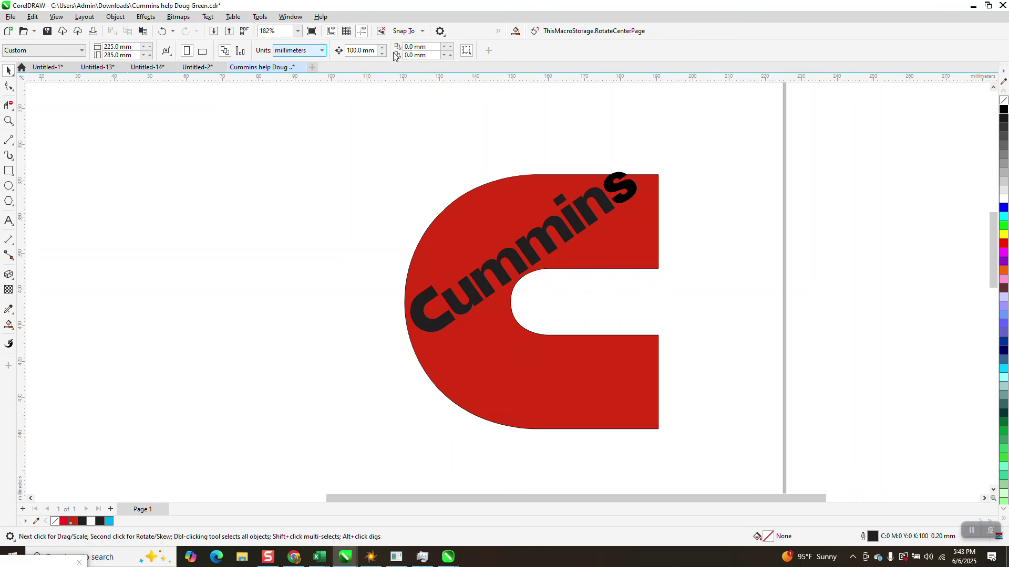
# Show the Objects docker to list the drawing's layers and curves
pyautogui.click(283, 20)
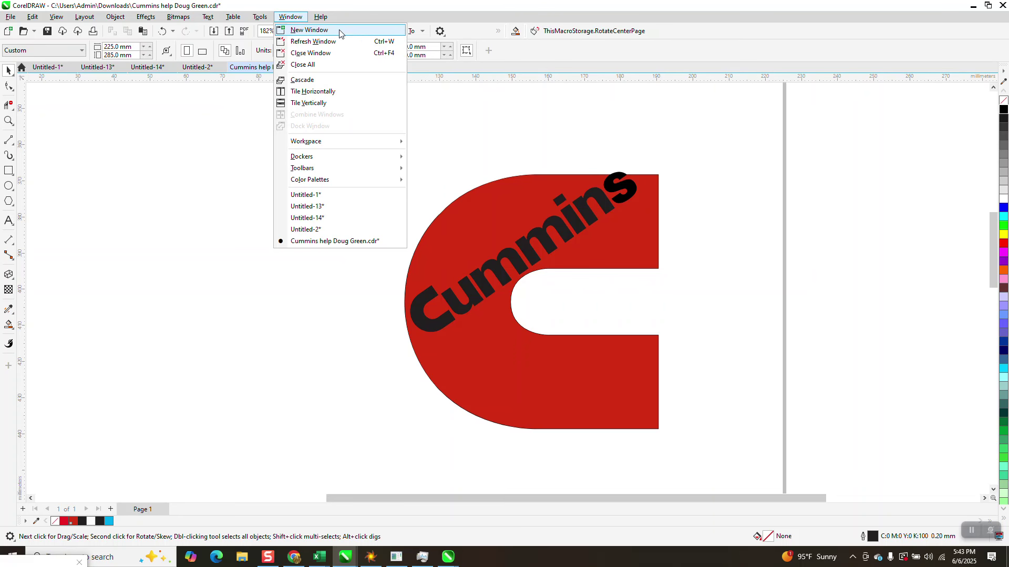
pyautogui.click(304, 19)
pyautogui.click(254, 18)
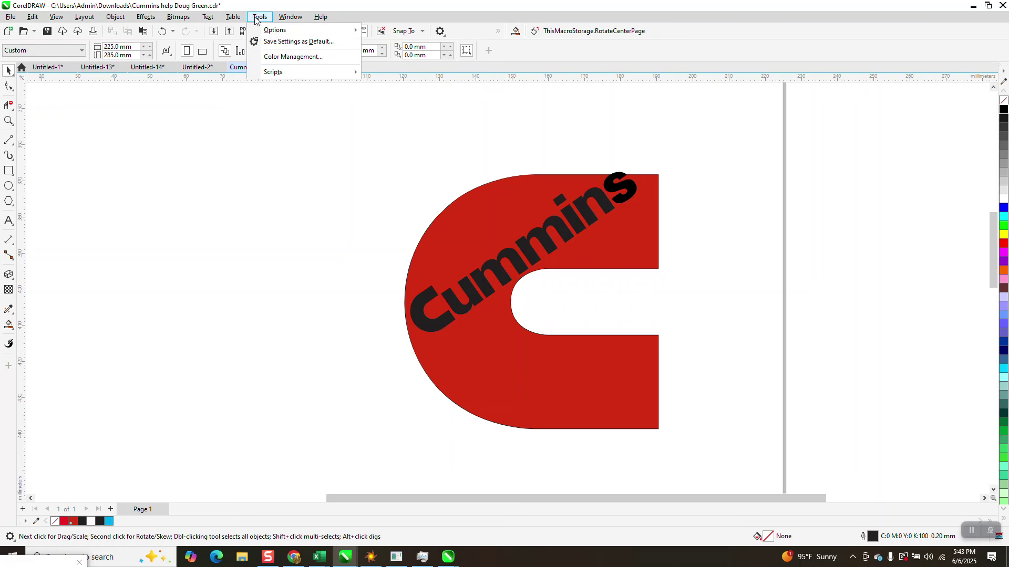
pyautogui.moveTo(287, 19)
pyautogui.moveTo(302, 157)
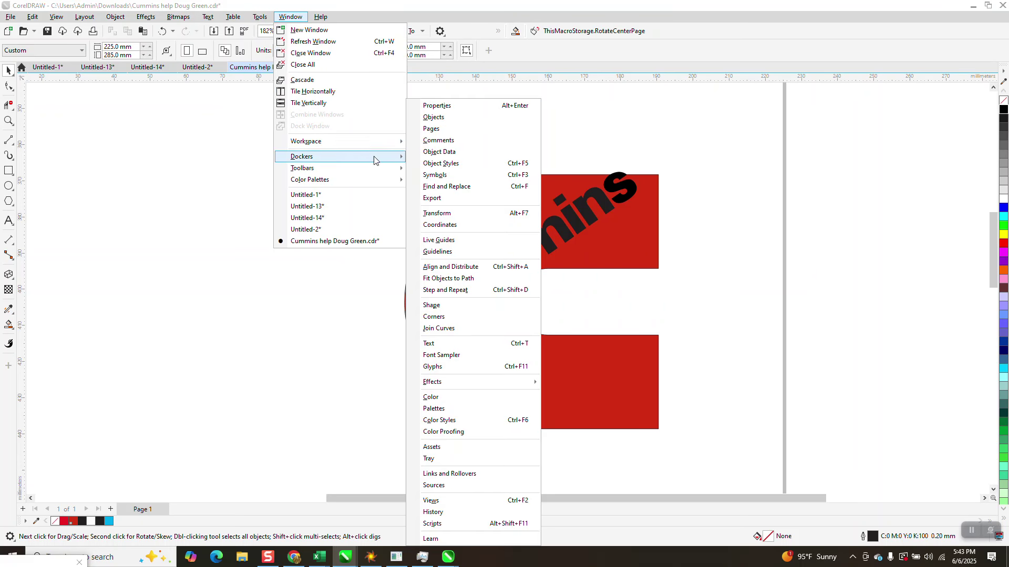
pyautogui.click(430, 118)
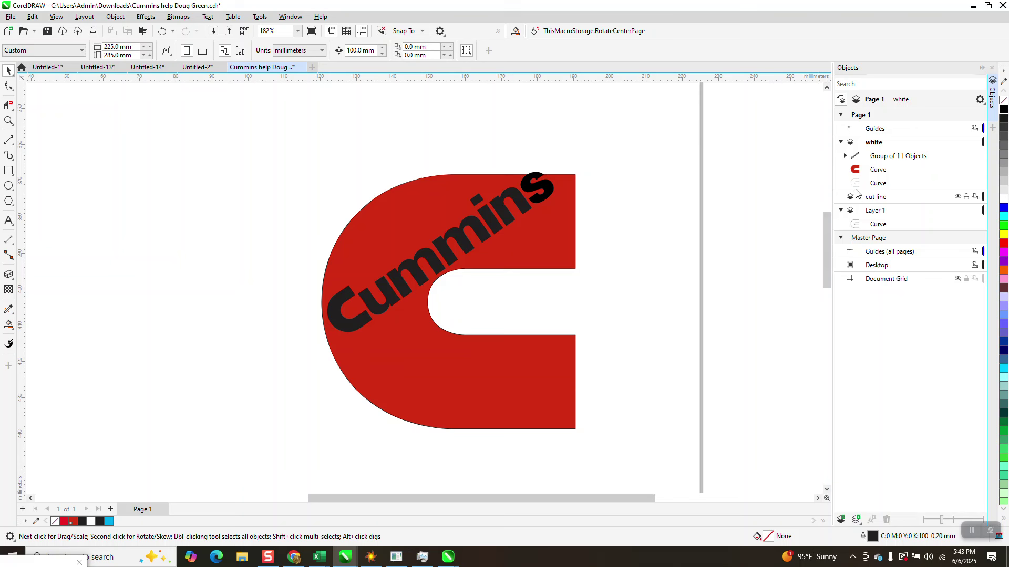
# Examine the rebuilt logo's stacked curves and lettering group by selecting them in the object list and on the page
pyautogui.click(881, 188)
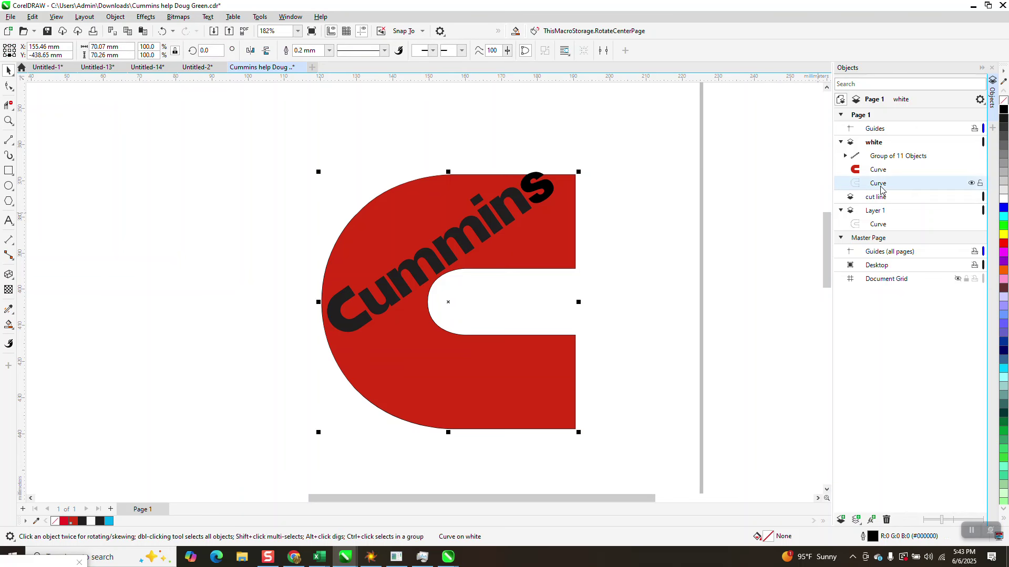
pyautogui.press('Up')
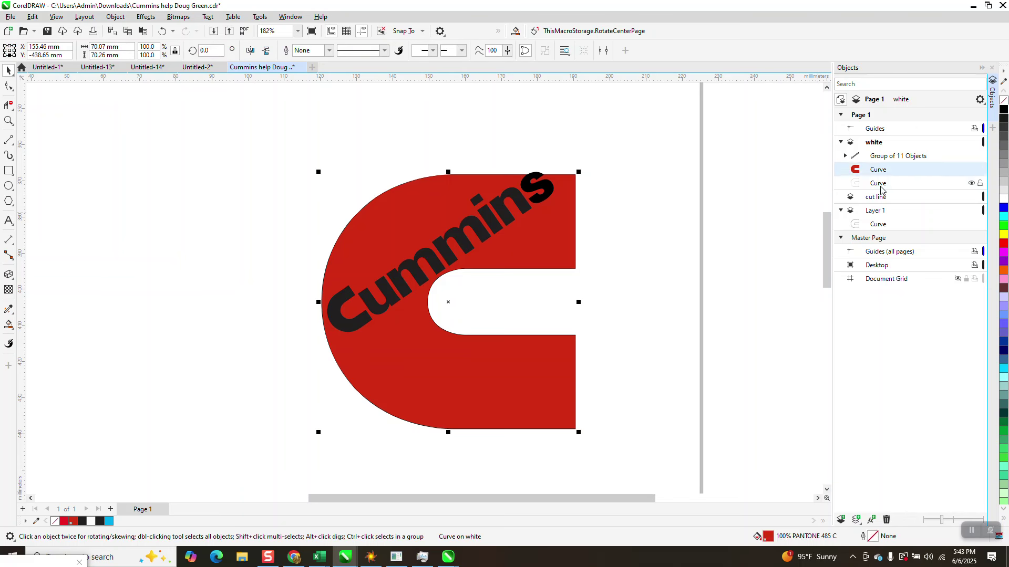
pyautogui.scroll(-5, 728, 223)
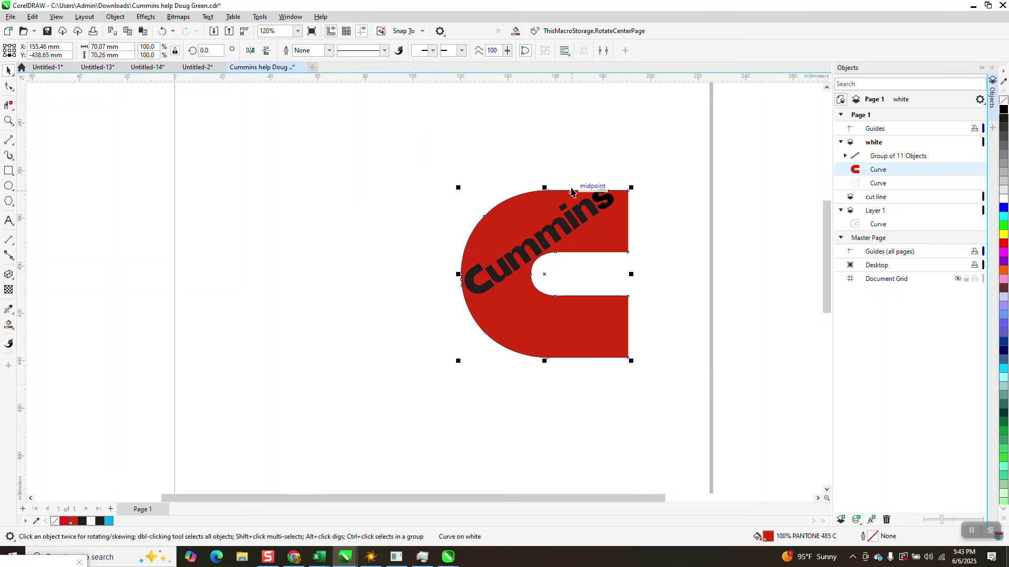
pyautogui.moveTo(303, 143); pyautogui.dragTo(512, 347)
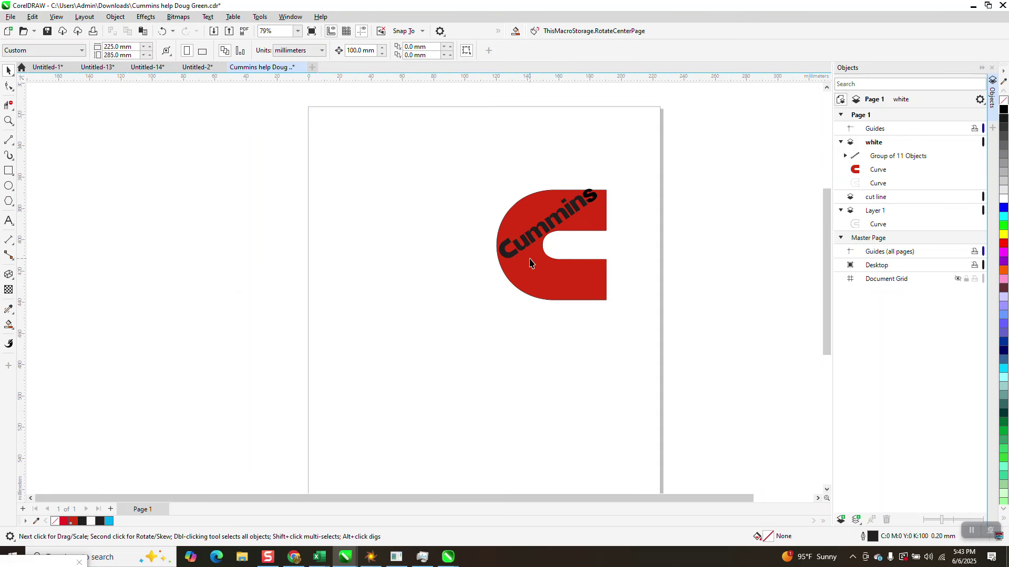
pyautogui.click(162, 31)
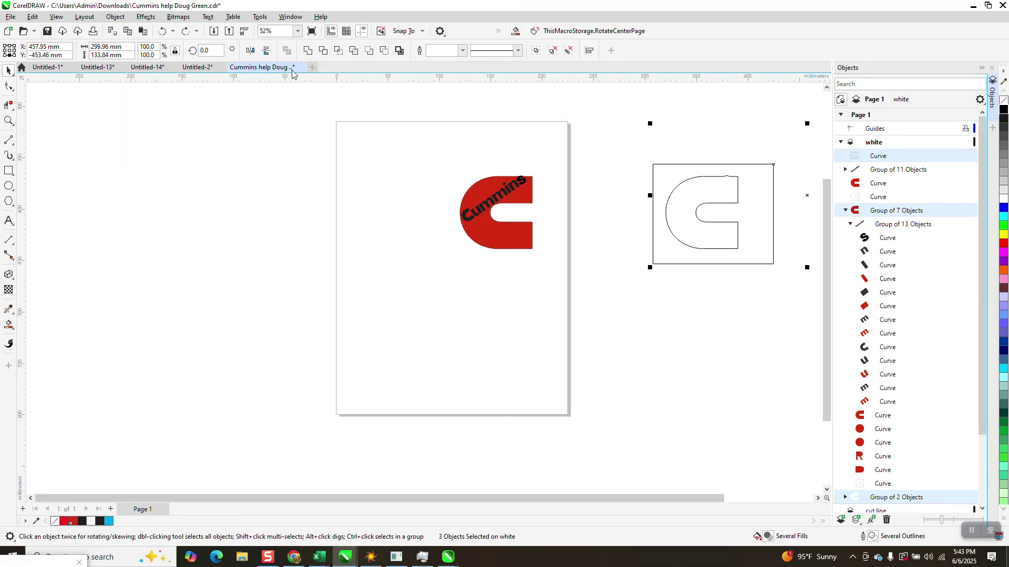
pyautogui.click(185, 31)
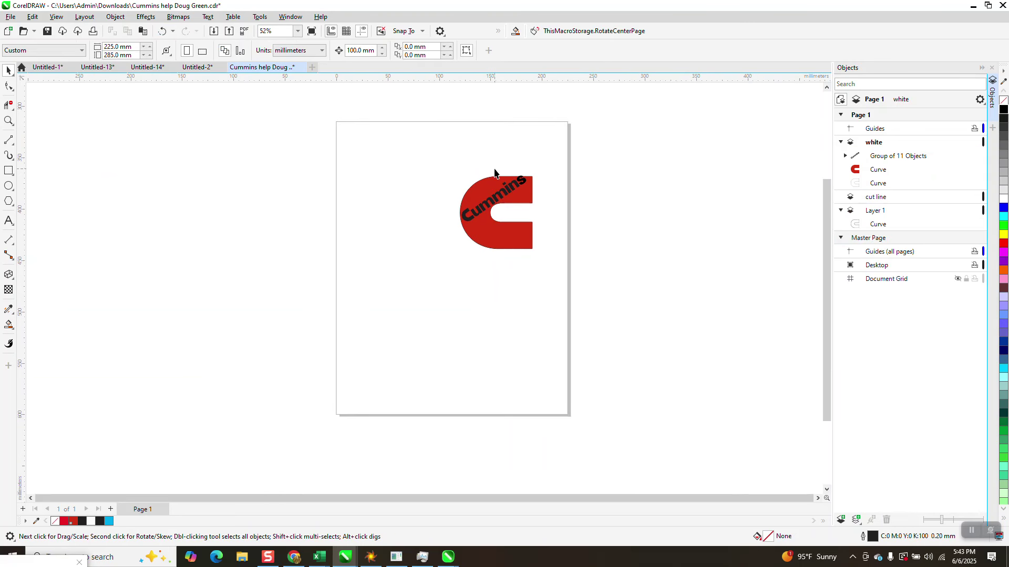
pyautogui.click(491, 184)
pyautogui.click(423, 151)
pyautogui.moveTo(537, 256); pyautogui.dragTo(539, 256)
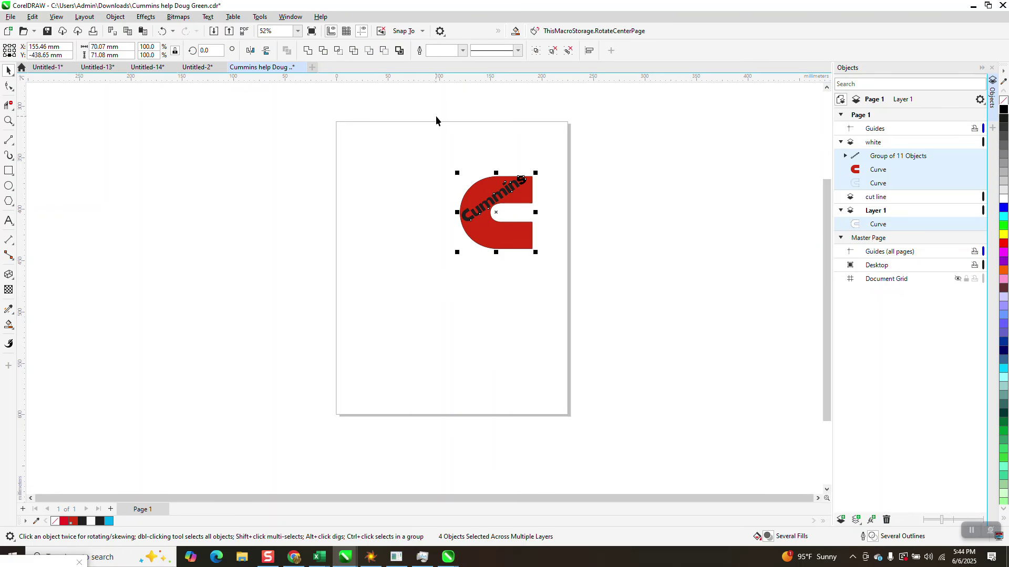
pyautogui.click(595, 177)
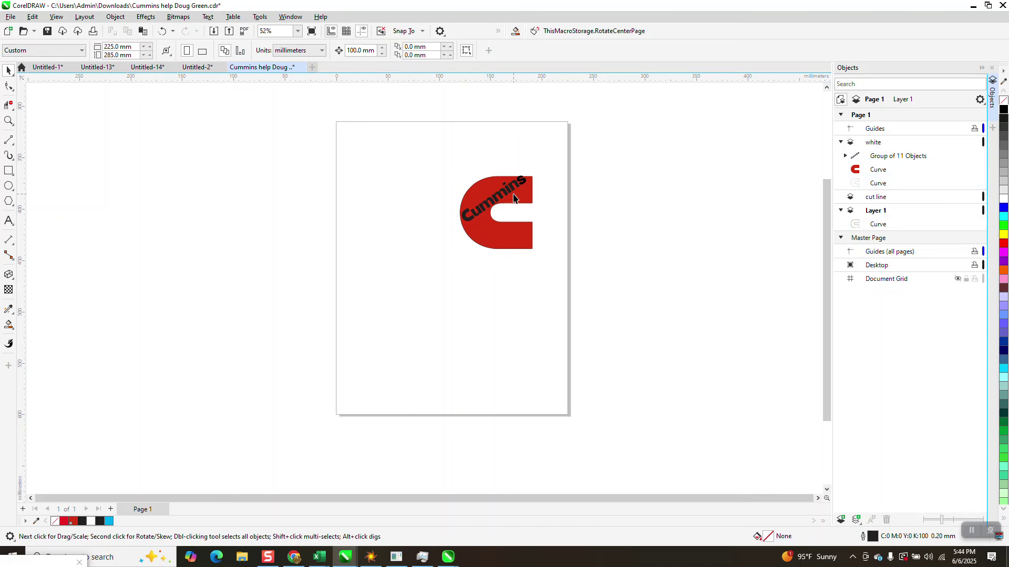
# Move the red C and the lettering group 100 mm right, off the C beneath them
pyautogui.click(524, 200)
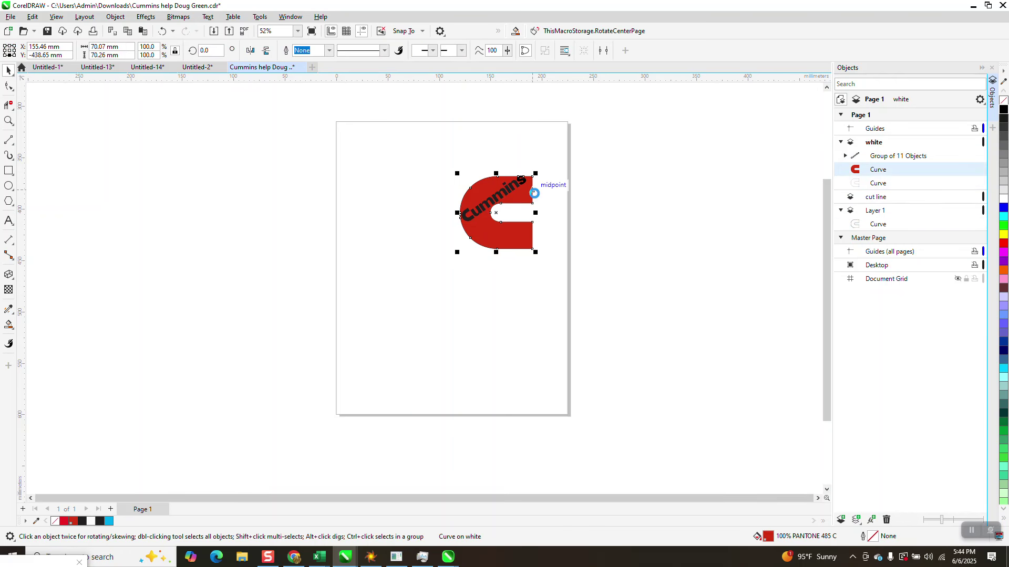
pyautogui.press('Right')
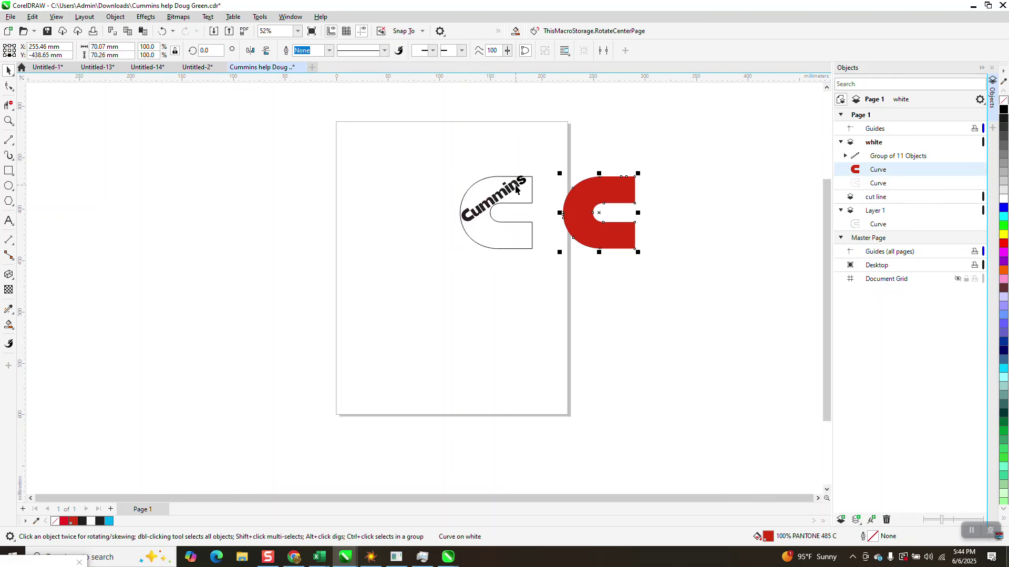
pyautogui.click(515, 189)
pyautogui.press('Right')
pyautogui.click(518, 194)
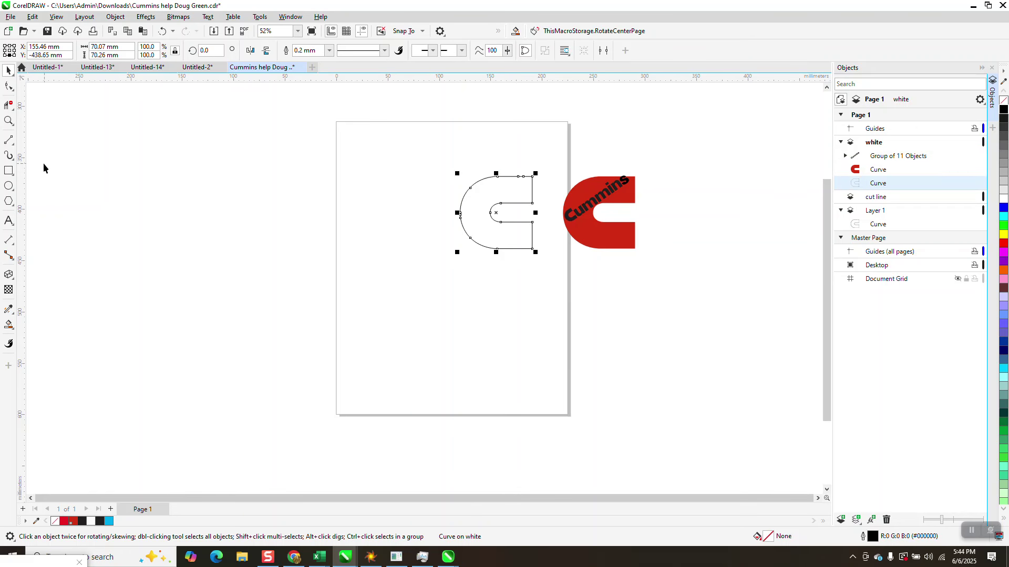
# Draw a yellow-filled rectangle about 220 by 118 mm over both C shapes and send it to the back of the page
pyautogui.click(8, 170)
pyautogui.moveTo(439, 158); pyautogui.dragTo(665, 280)
pyautogui.click(1004, 235)
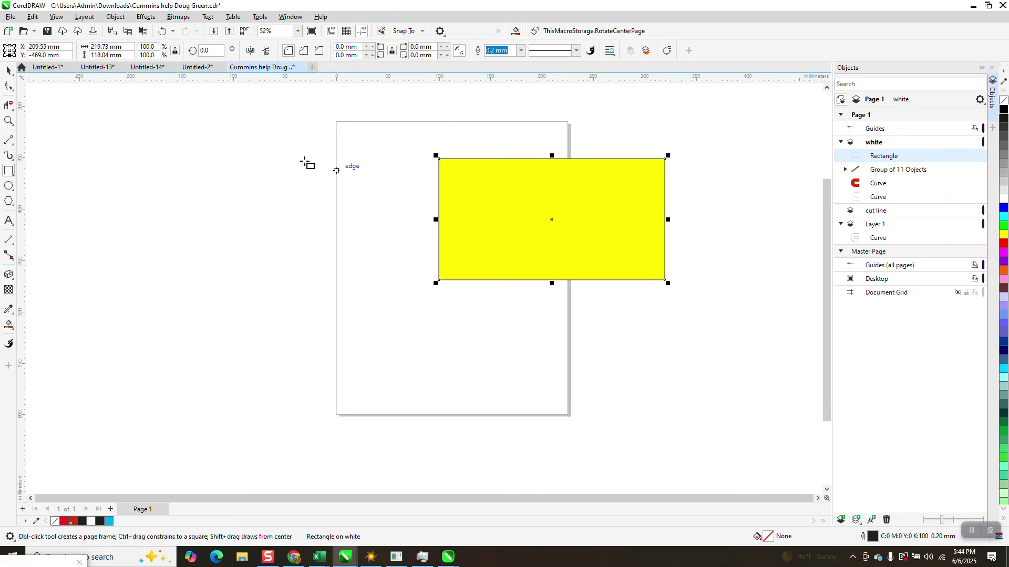
pyautogui.click(115, 16)
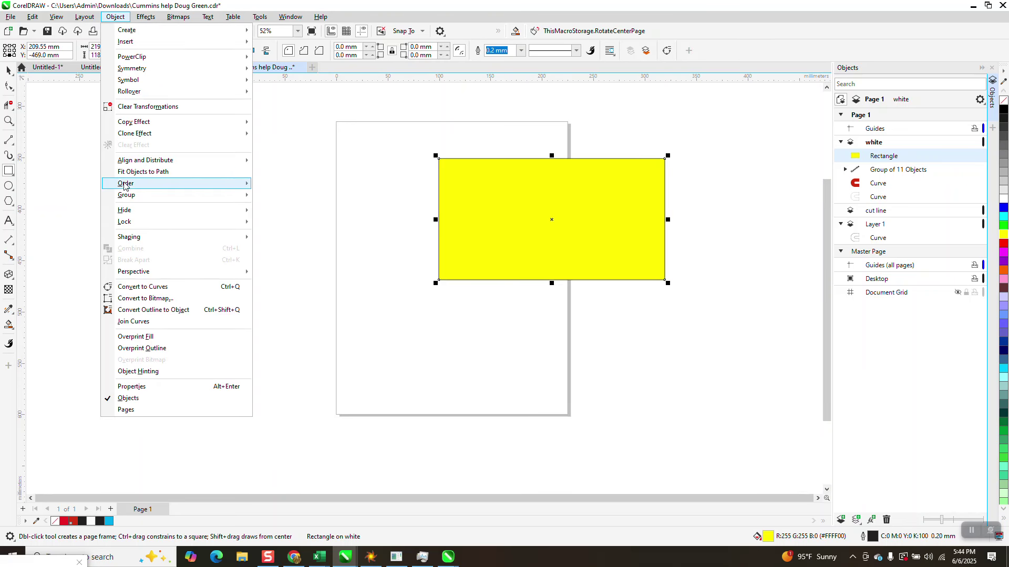
pyautogui.click(265, 197)
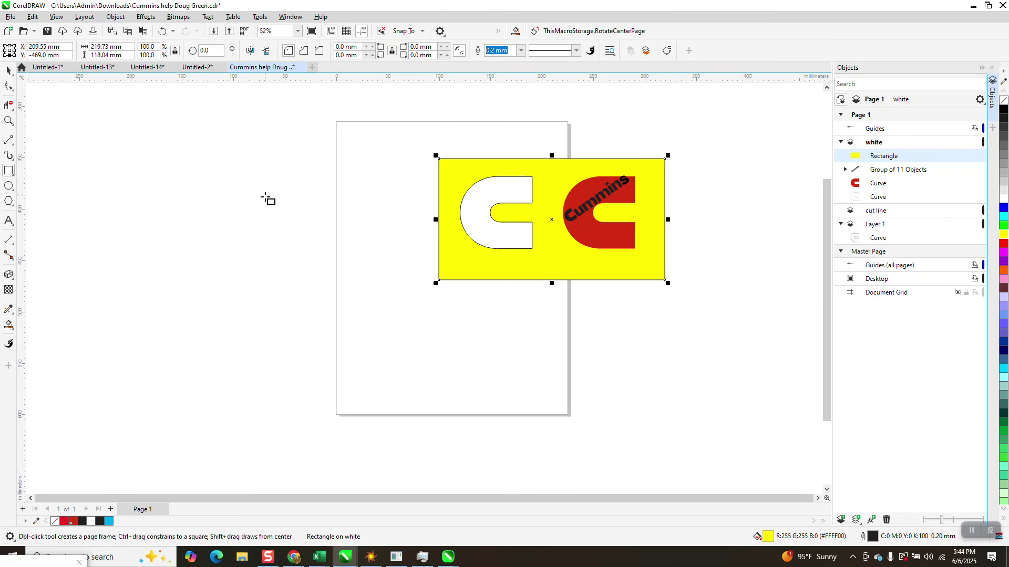
# Remove the outline from the stacked curves that form the white C
pyautogui.click(8, 70)
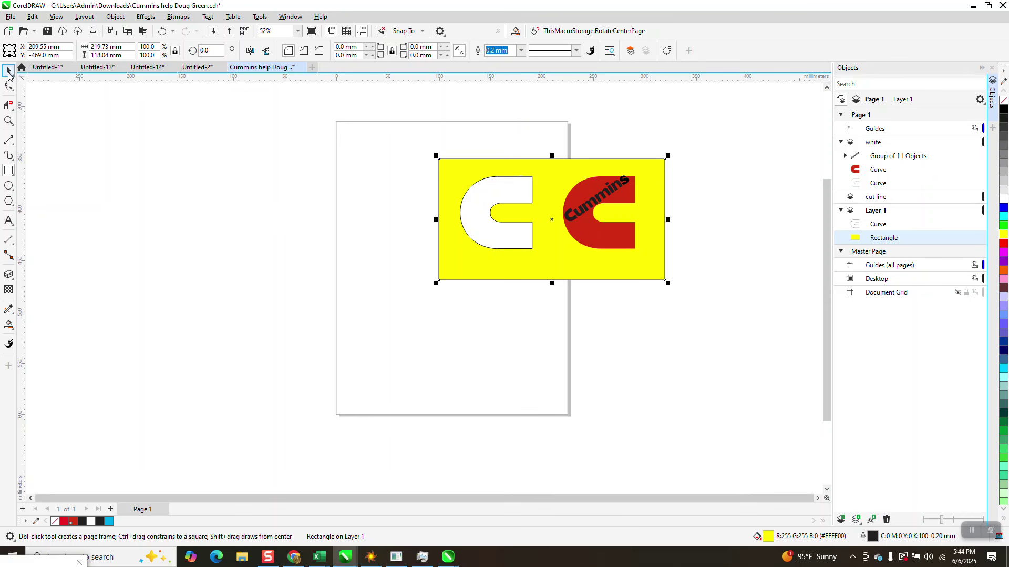
pyautogui.moveTo(450, 145); pyautogui.dragTo(551, 279)
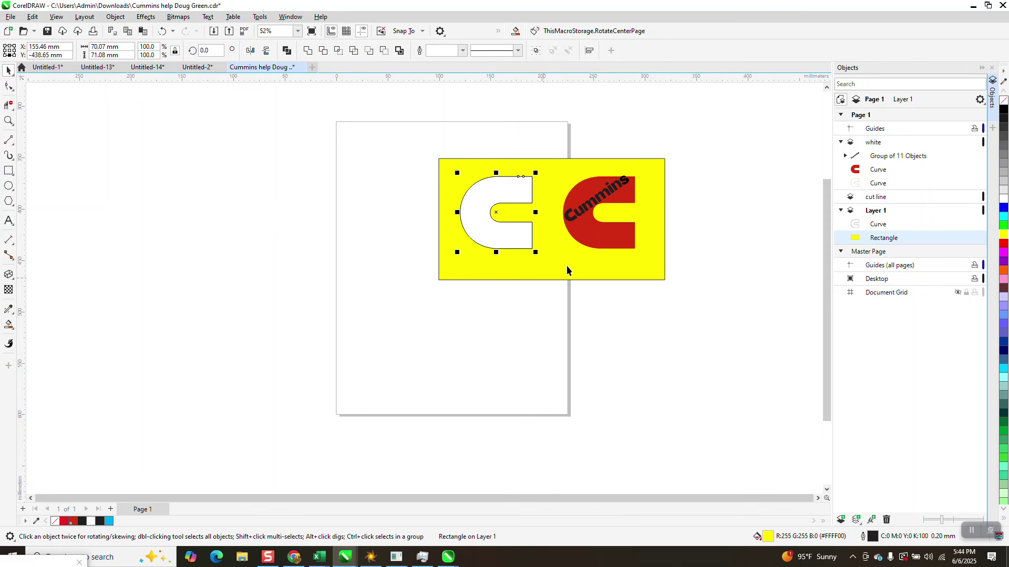
pyautogui.rightClick(1003, 101)
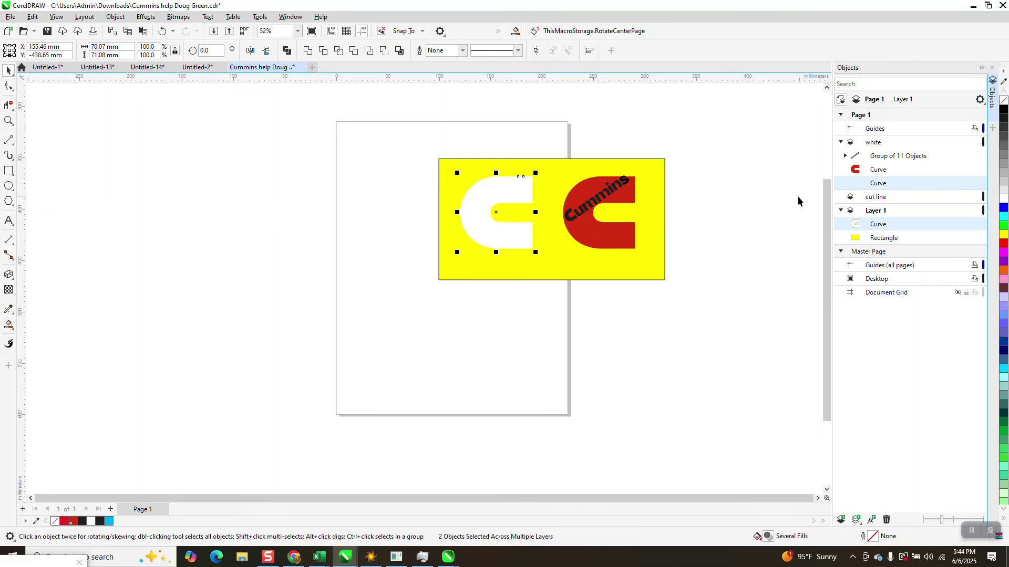
# Move the red C with its lettering 100 mm left onto the white C and delete the yellow rectangle
pyautogui.moveTo(547, 144); pyautogui.dragTo(648, 264)
pyautogui.press('Left')
pyautogui.click(608, 230)
pyautogui.press('Delete')
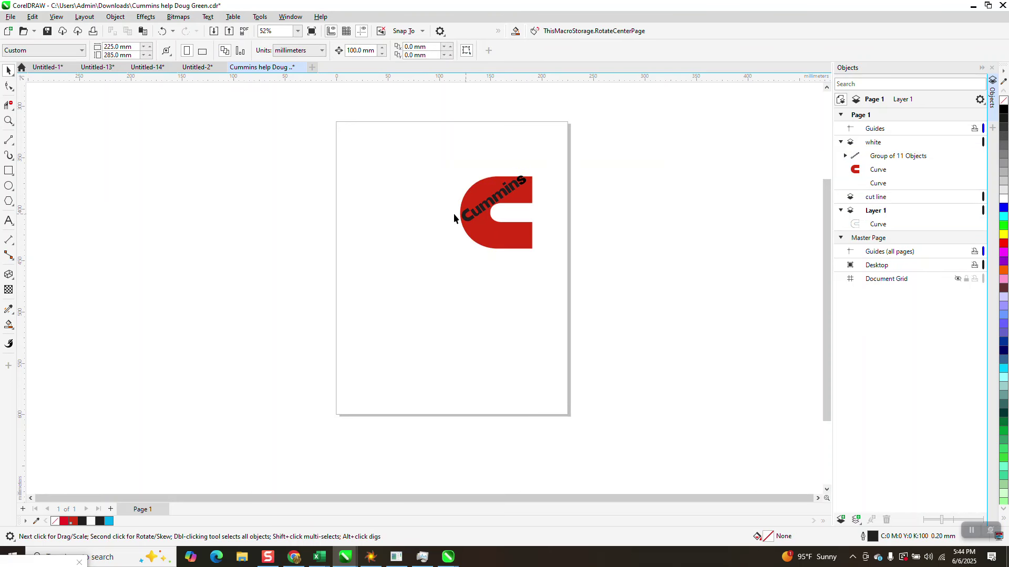
# Separate the layers by moving the red C and the lettering group 100 mm right, away from the white C
pyautogui.click(9, 120)
pyautogui.moveTo(439, 158); pyautogui.dragTo(518, 259)
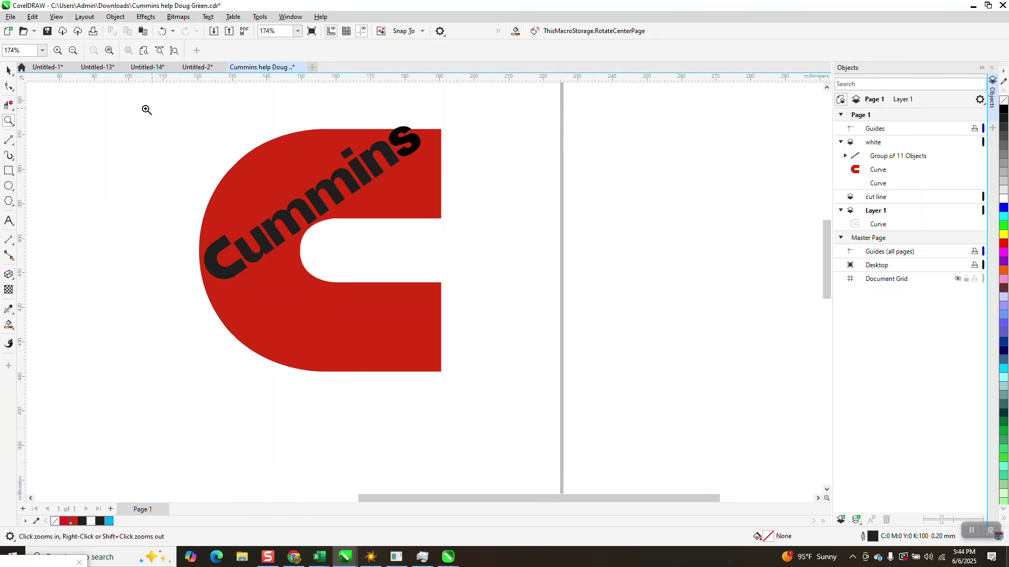
pyautogui.press('space')
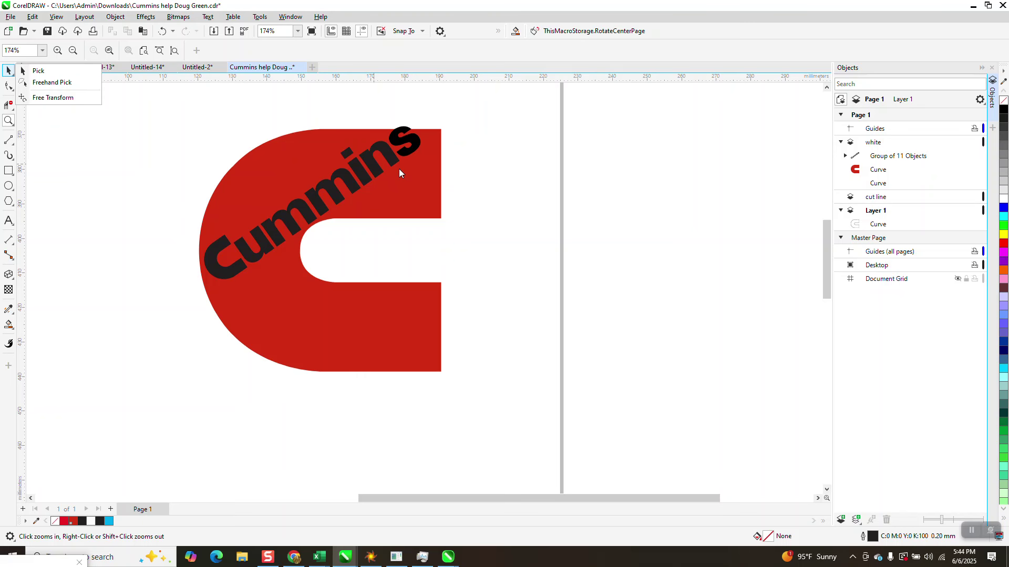
pyautogui.click(401, 171)
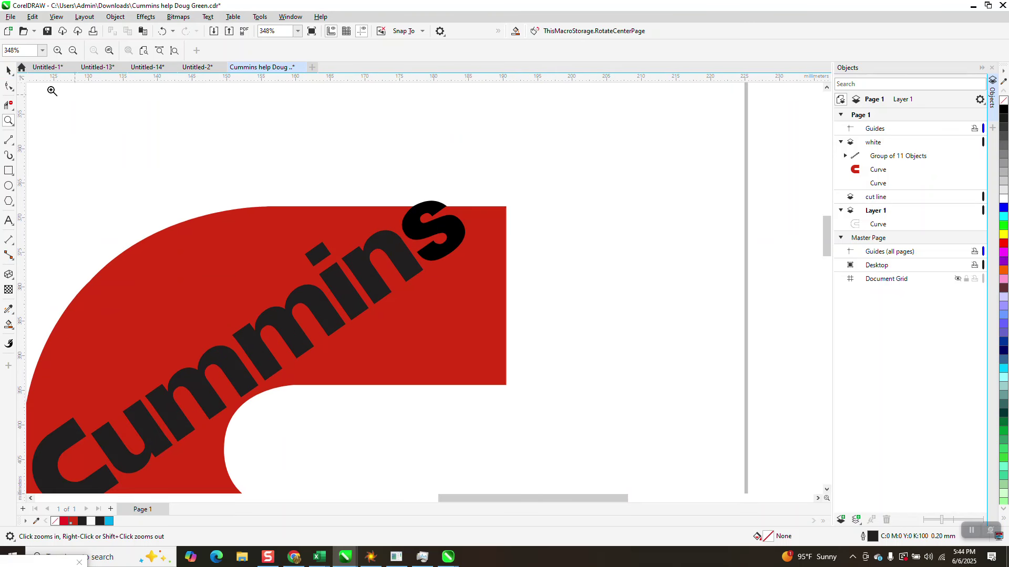
pyautogui.click(8, 70)
pyautogui.click(488, 301)
pyautogui.press('Right')
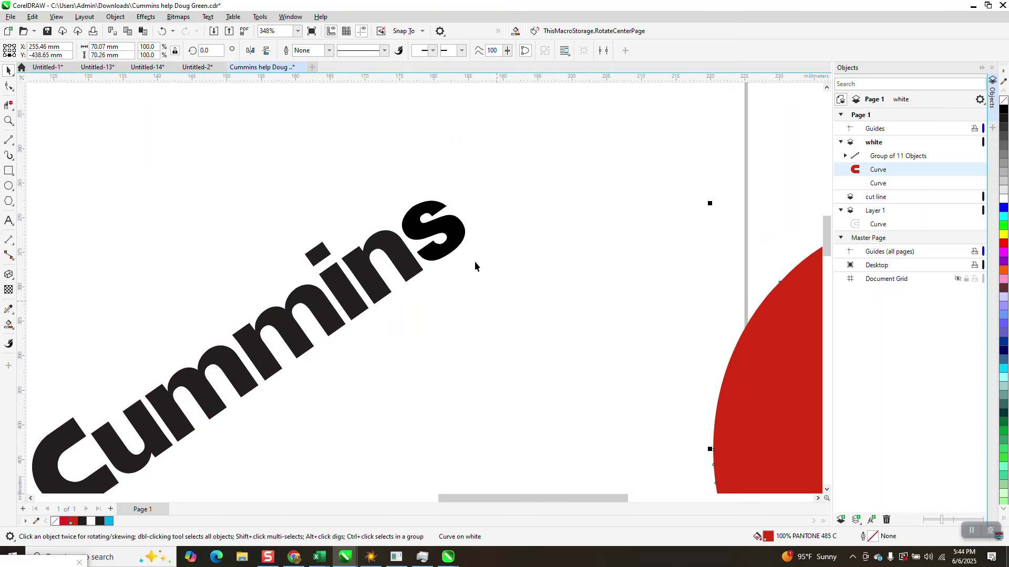
pyautogui.click(463, 236)
pyautogui.press('Right')
pyautogui.scroll(-3, 465, 242)
# Give the two stacked white C curves a black outline and delete the straight segment beneath the bump on the upper edge
pyautogui.moveTo(265, 161); pyautogui.dragTo(521, 388)
pyautogui.rightClick(1004, 109)
pyautogui.click(8, 121)
pyautogui.moveTo(417, 214); pyautogui.dragTo(470, 246)
pyautogui.click(8, 105)
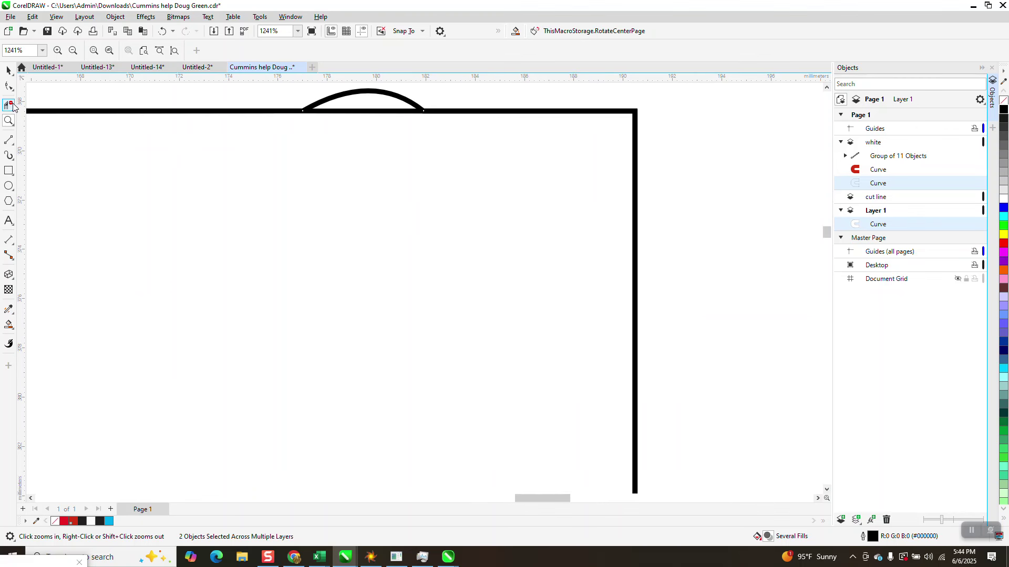
pyautogui.moveTo(350, 109); pyautogui.dragTo(354, 134)
pyautogui.scroll(-5, 362, 142)
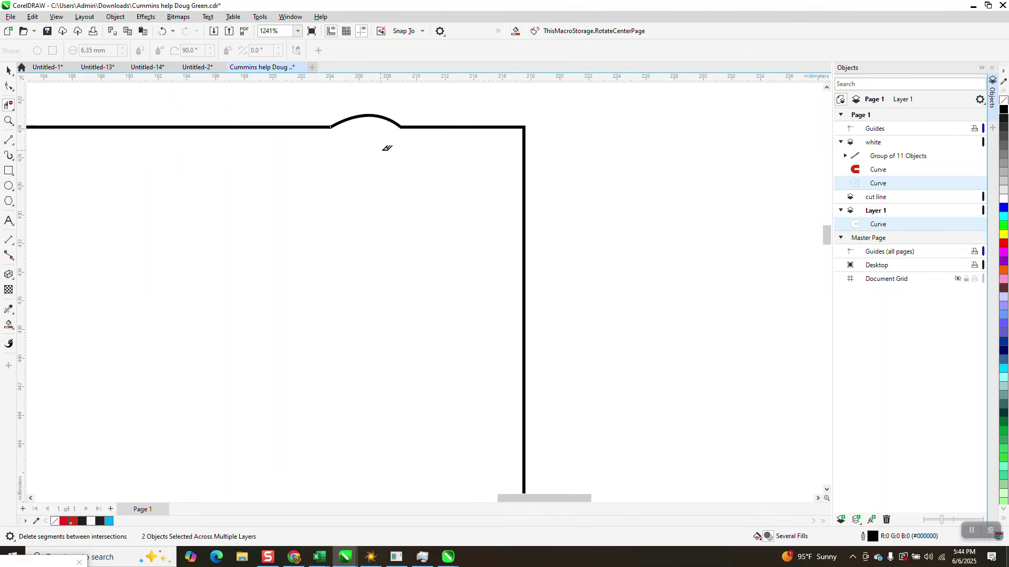
# Check the outlined C against a temporary yellow rectangle sent to the back of the page, and delete that rectangle
pyautogui.click(9, 171)
pyautogui.scroll(-3, 214, 135)
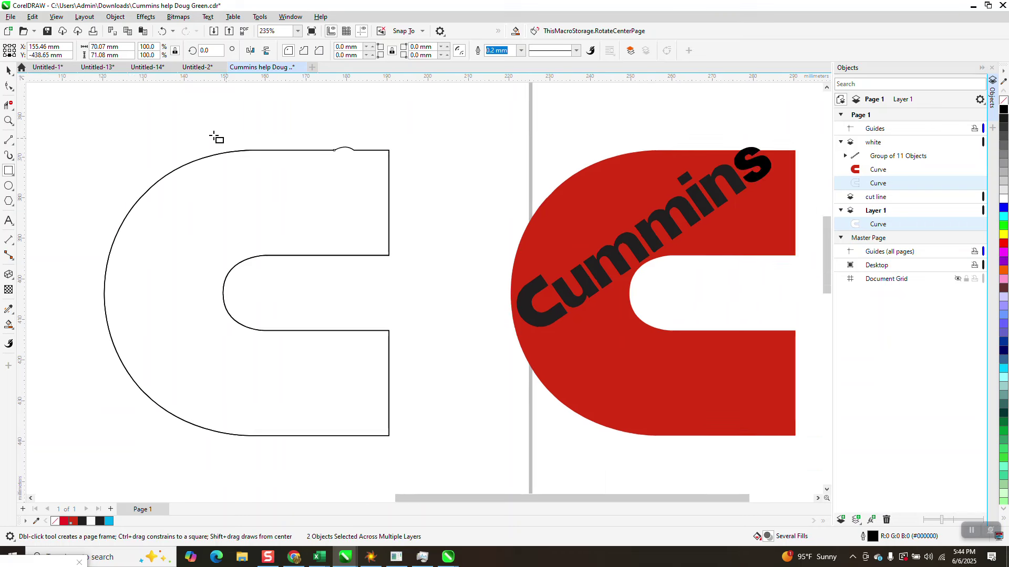
pyautogui.moveTo(129, 131); pyautogui.dragTo(381, 352)
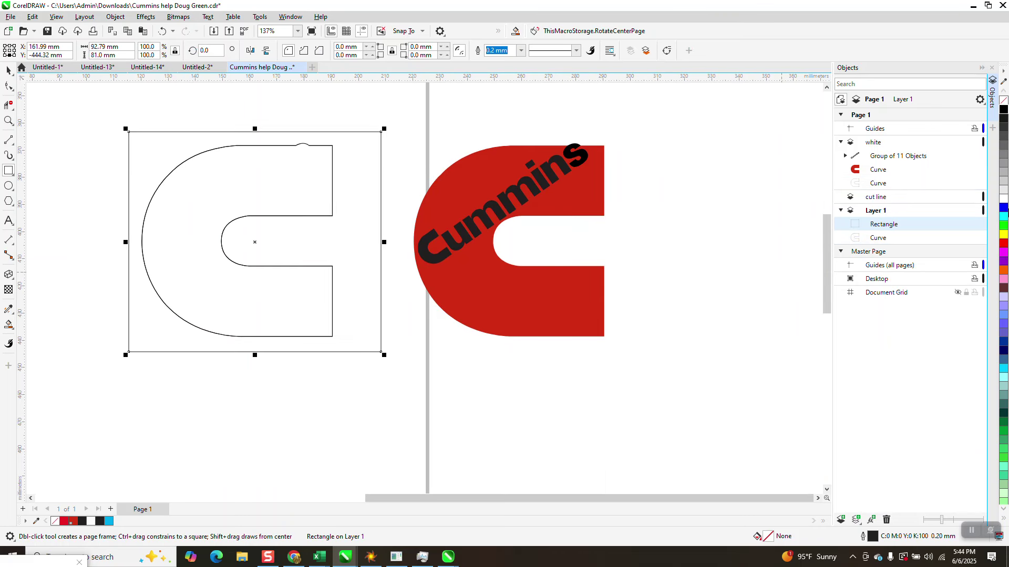
pyautogui.click(1004, 233)
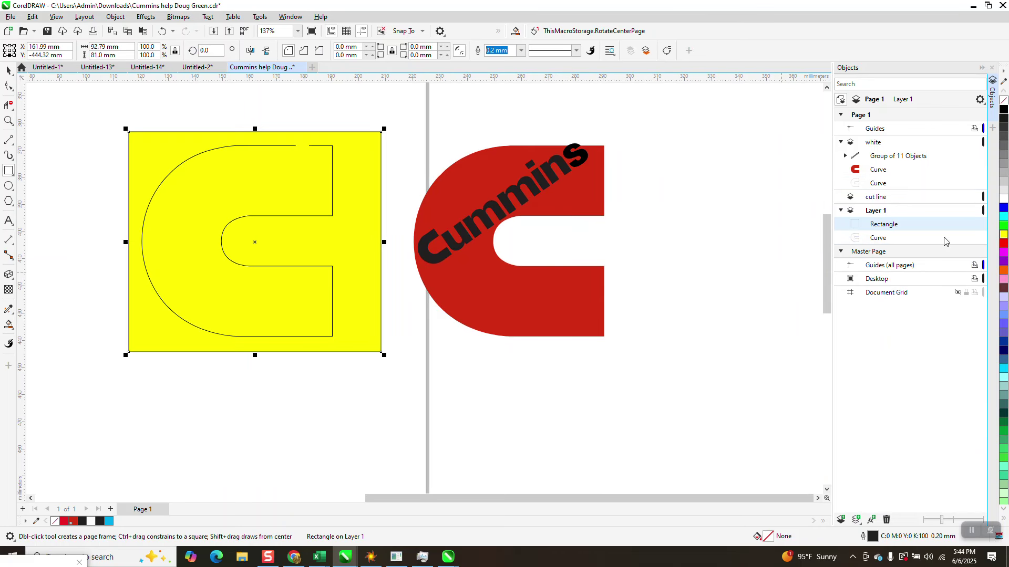
pyautogui.click(115, 16)
pyautogui.moveTo(126, 187)
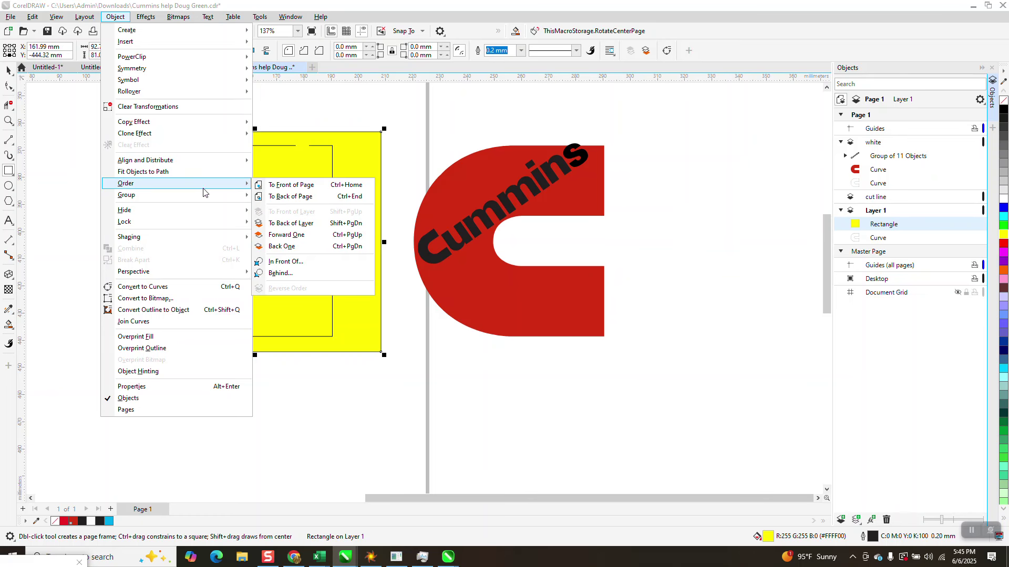
pyautogui.click(279, 196)
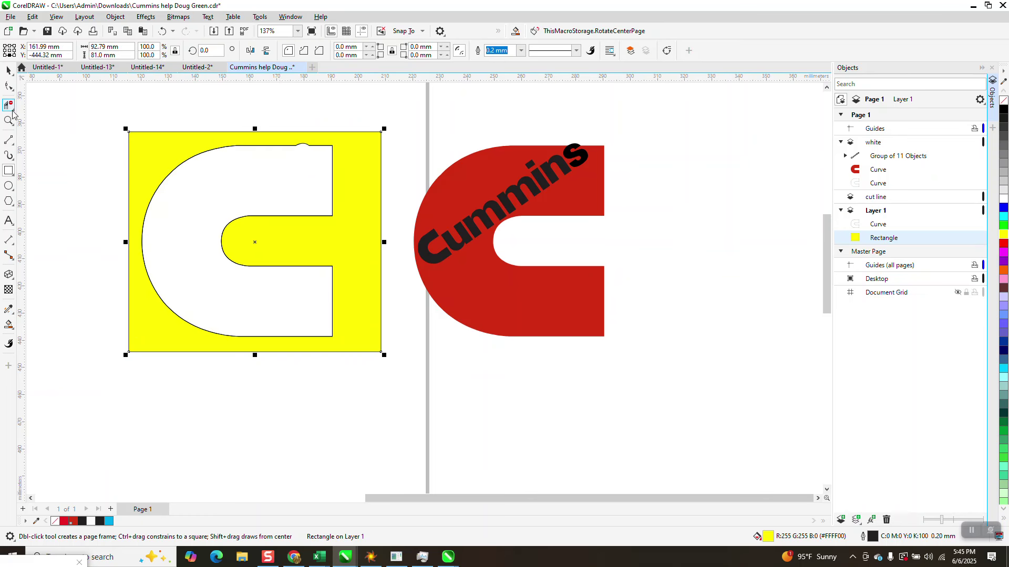
pyautogui.click(9, 71)
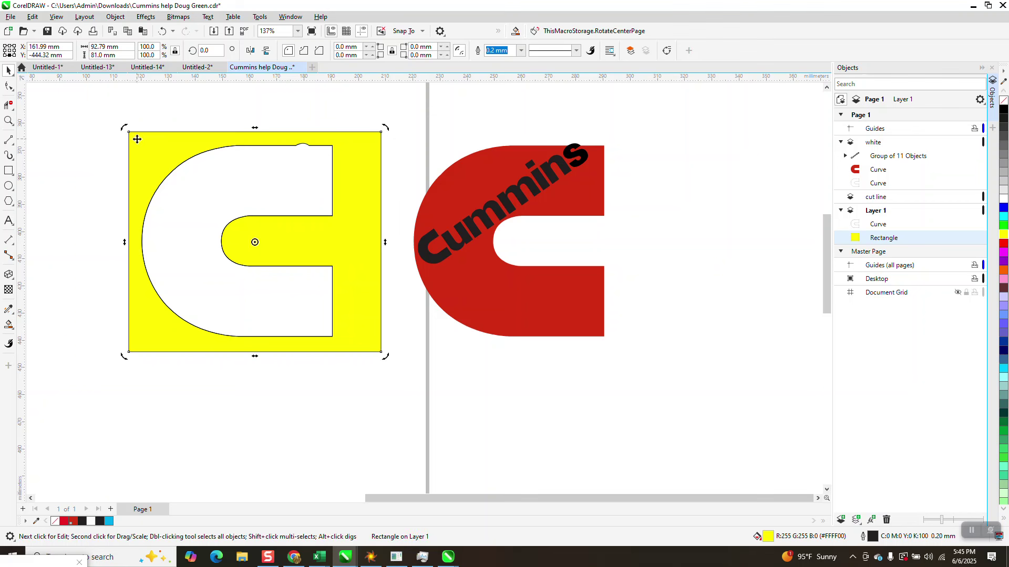
pyautogui.press('Delete')
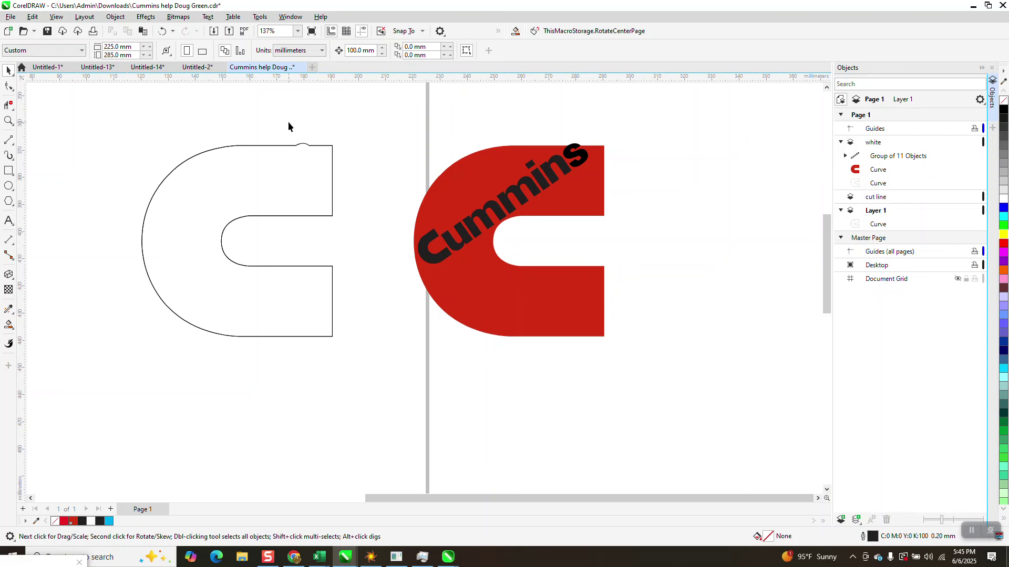
# Pull the open duplicate curve off the outlined C and delete it
pyautogui.click(302, 143)
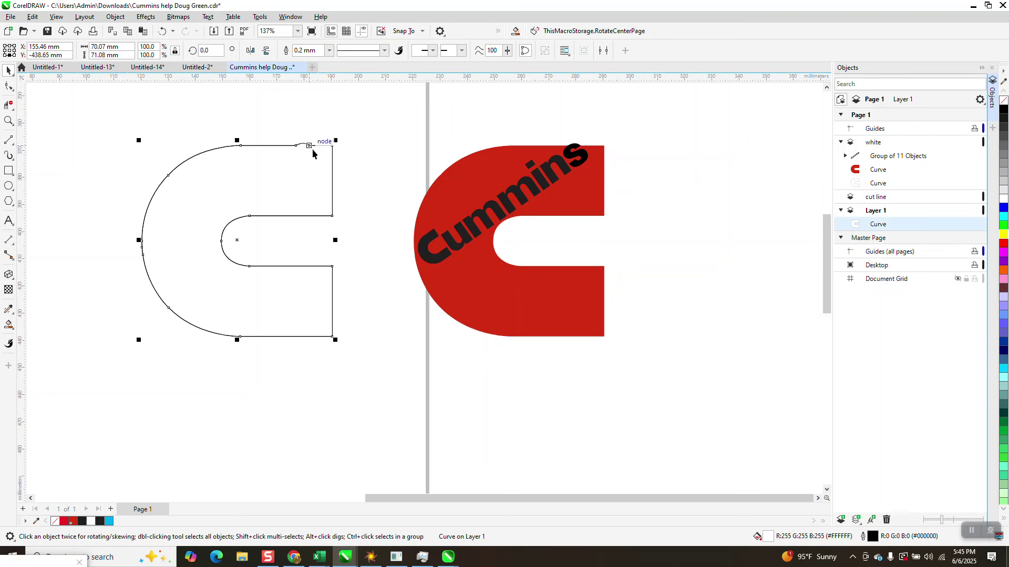
pyautogui.click(308, 226)
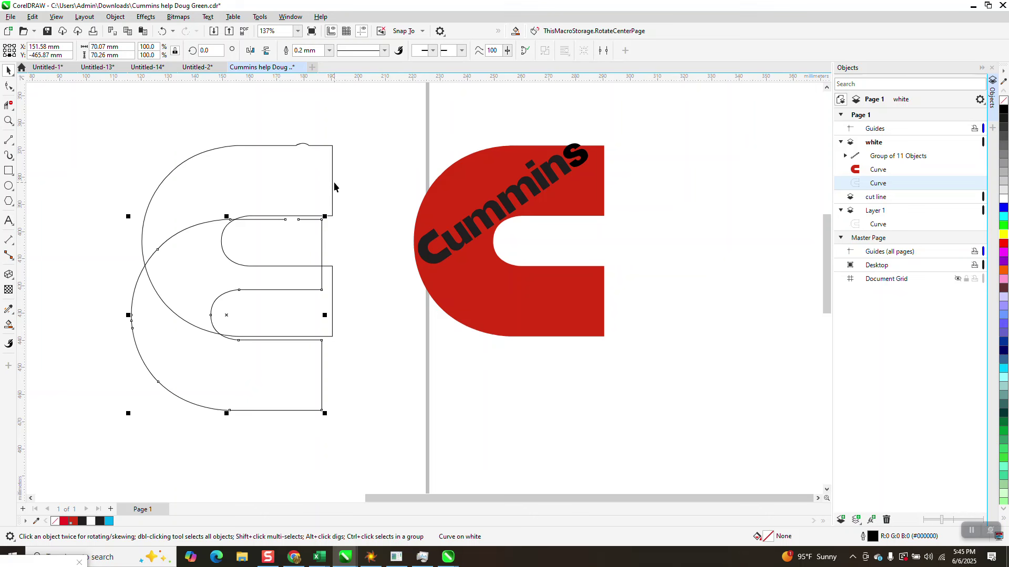
pyautogui.press('Delete')
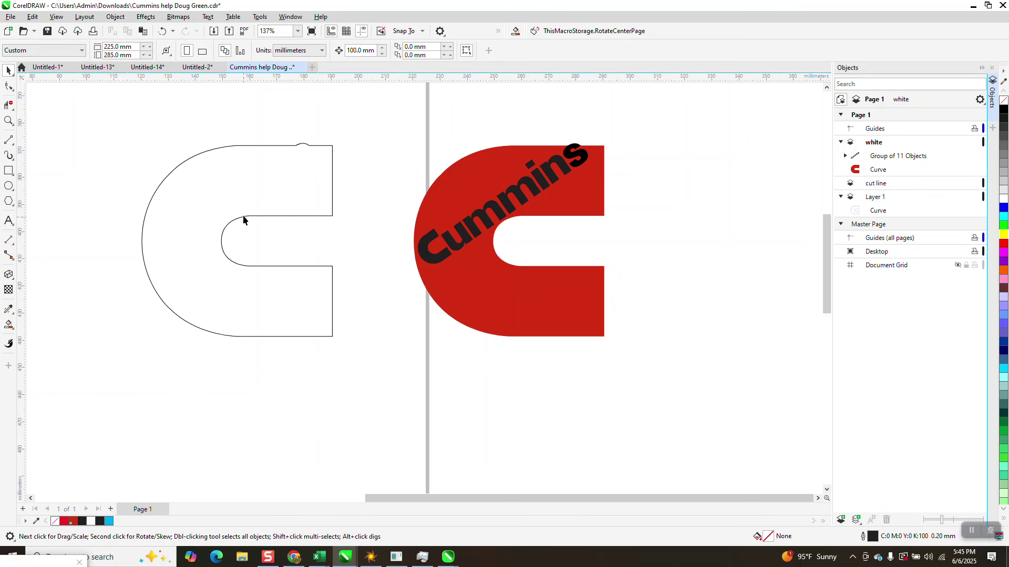
pyautogui.click(251, 208)
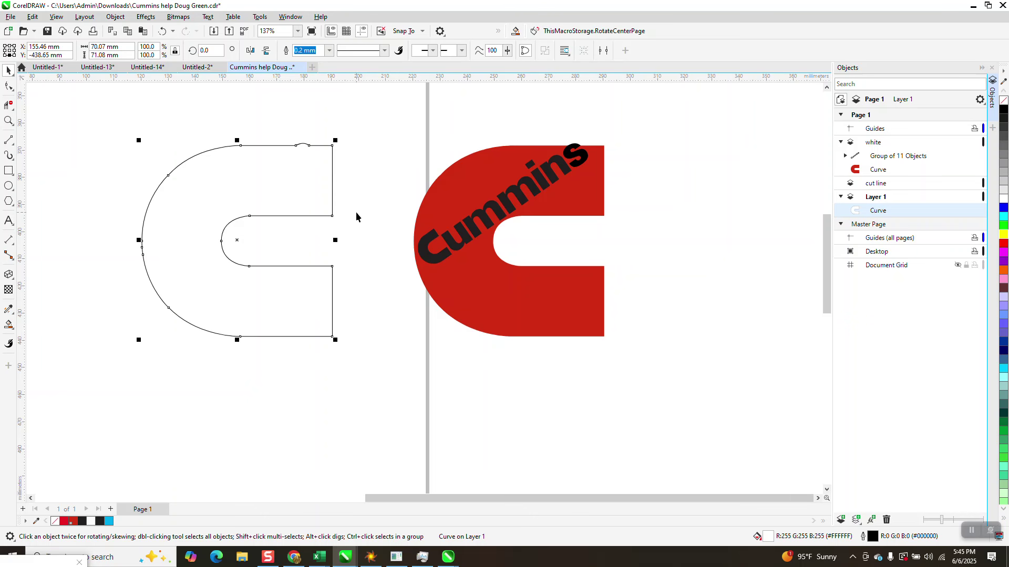
pyautogui.moveTo(318, 211); pyautogui.dragTo(313, 272)
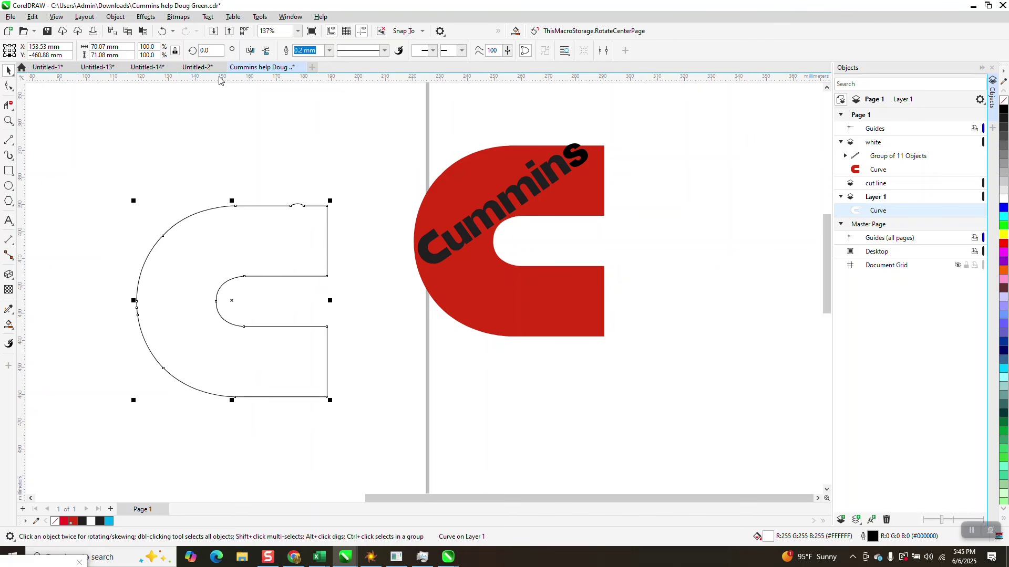
pyautogui.click(162, 32)
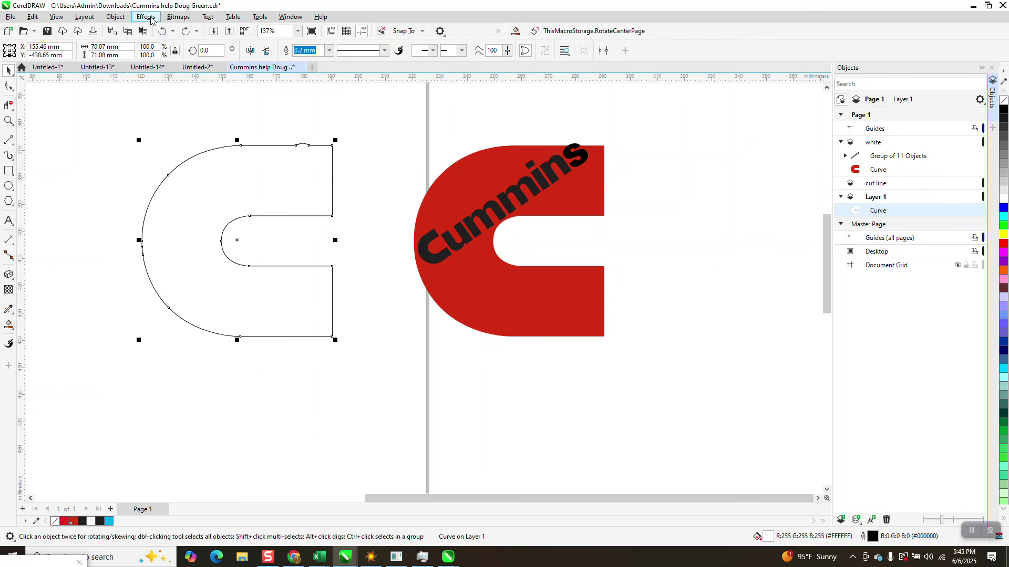
# Try to apply an outside contour with one step, mitered corners and a 2 mm offset to the outlined C
pyautogui.click(151, 20)
pyautogui.click(169, 257)
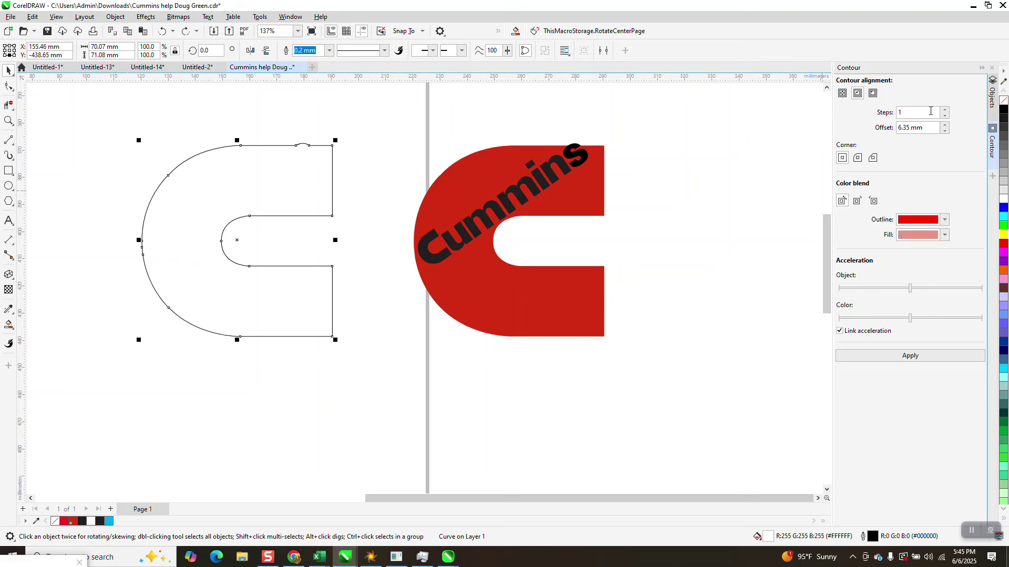
pyautogui.click(872, 93)
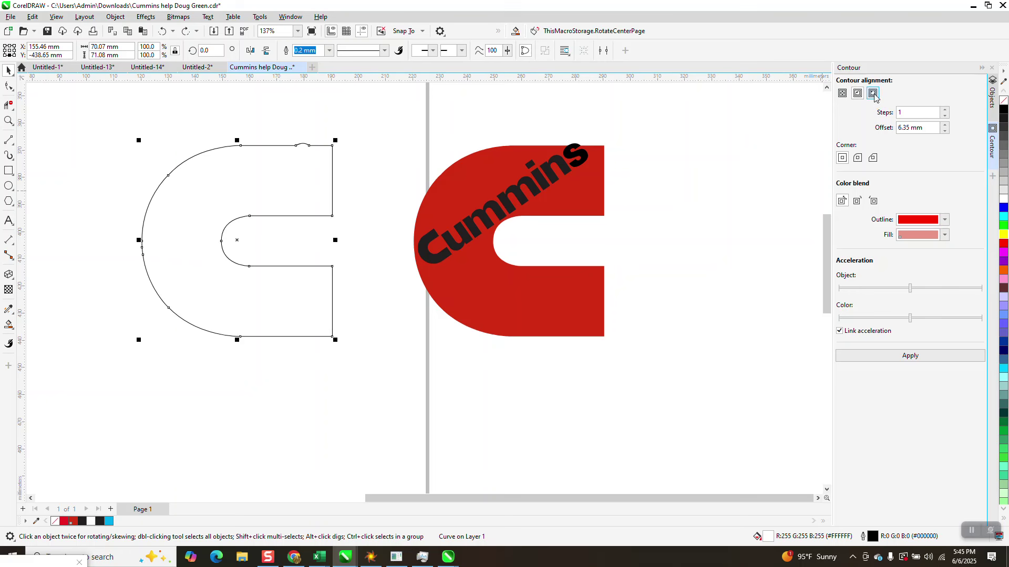
pyautogui.click(843, 158)
pyautogui.moveTo(936, 130); pyautogui.dragTo(878, 138)
pyautogui.write('2')
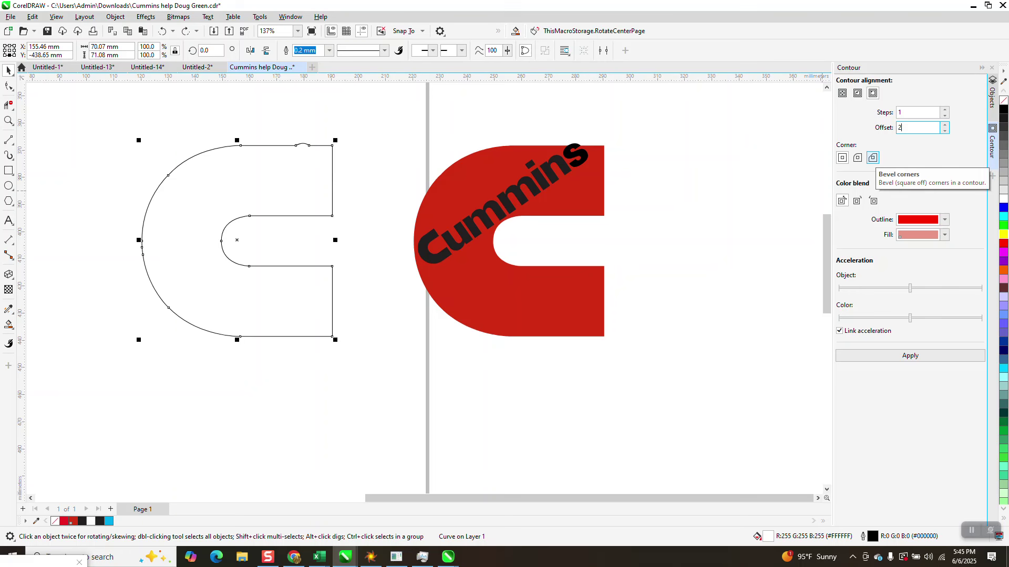
pyautogui.click(915, 362)
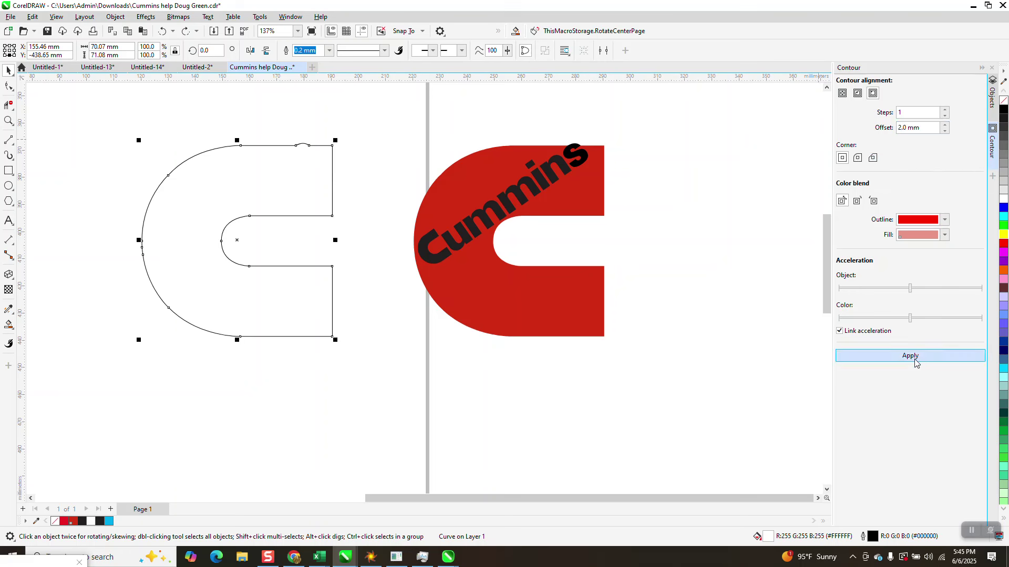
pyautogui.click(163, 33)
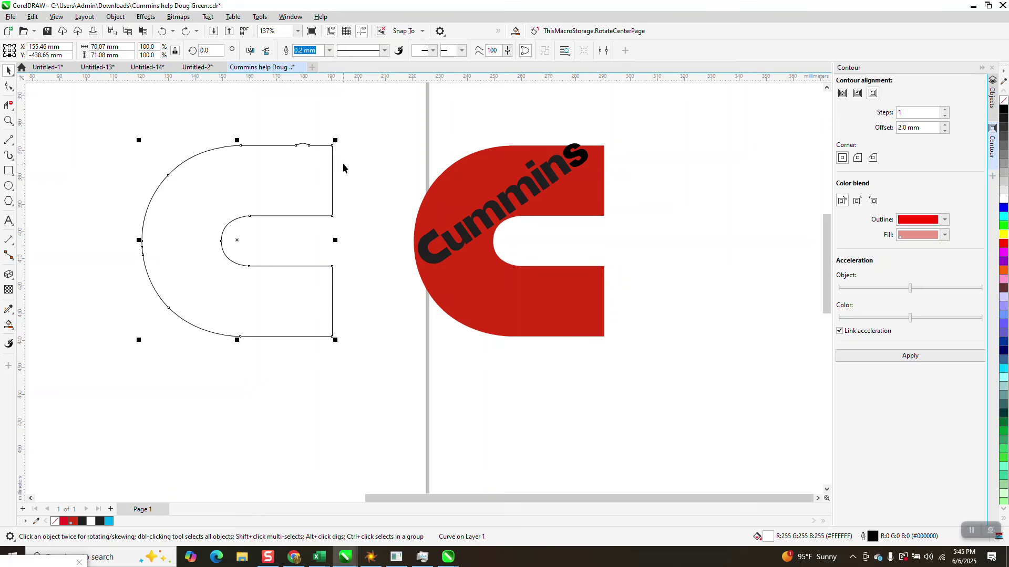
# Draw a rectangle about 104 × 91 mm around the outlined C
pyautogui.scroll(-2, 362, 147)
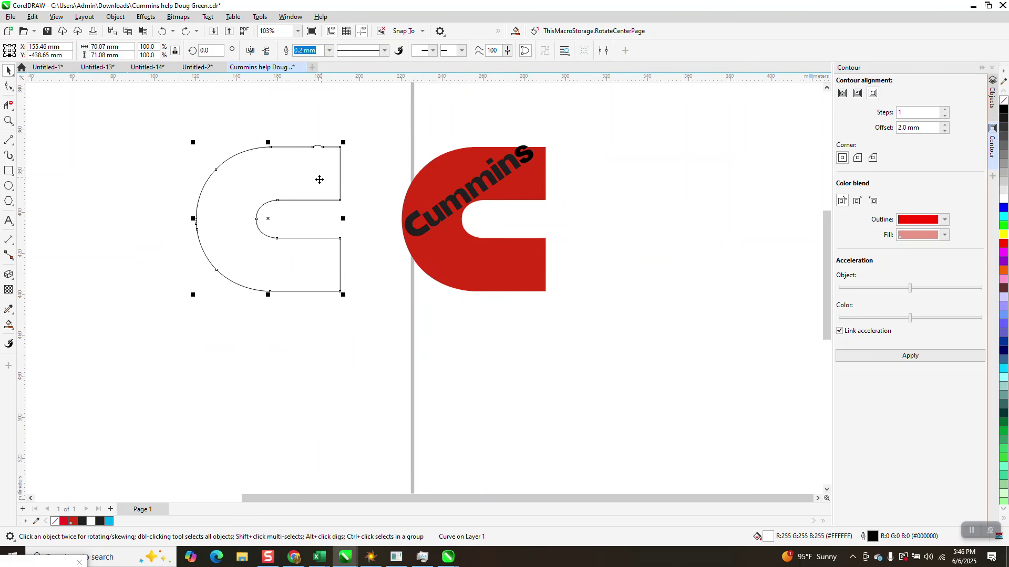
pyautogui.scroll(-1, 334, 175)
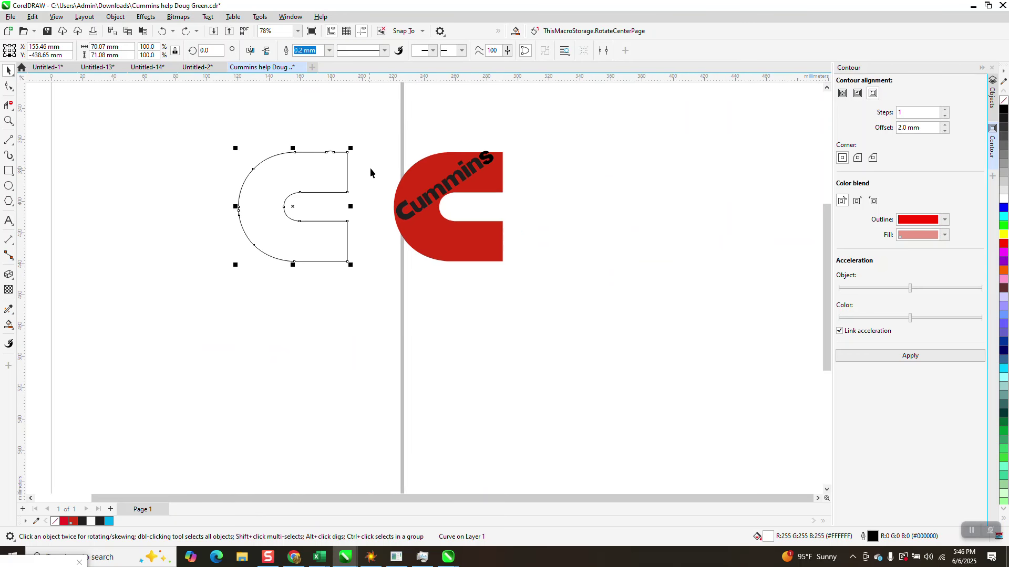
pyautogui.click(8, 171)
pyautogui.moveTo(211, 134); pyautogui.dragTo(375, 275)
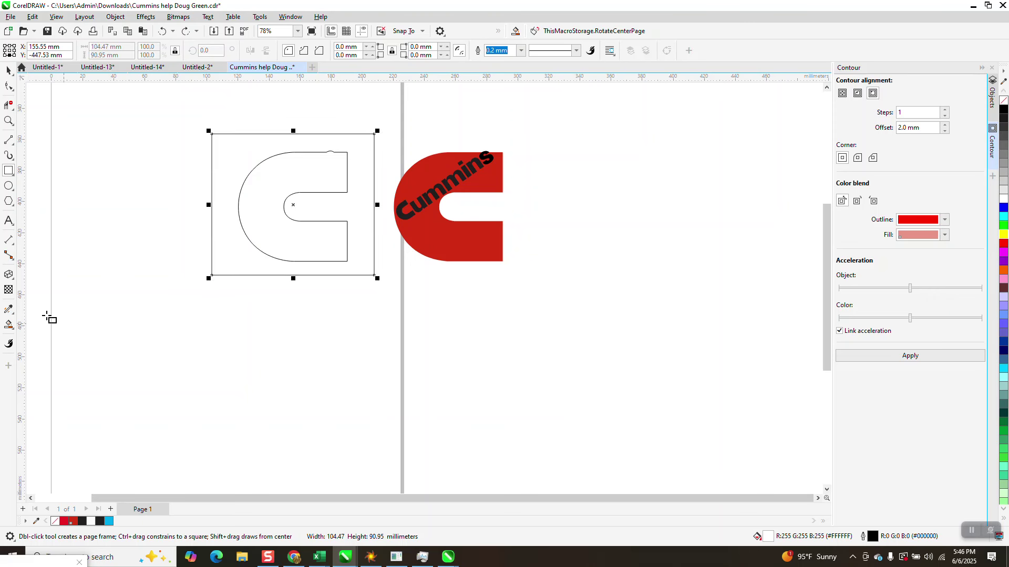
# Smart Fill the area between the rectangle and the C in blue with no outline
pyautogui.click(239, 255)
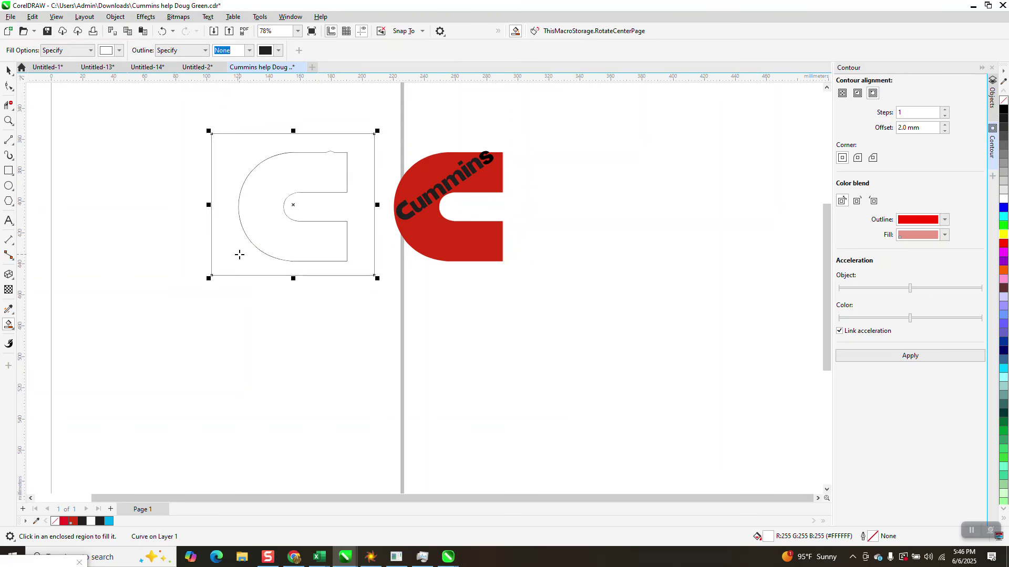
pyautogui.click(162, 31)
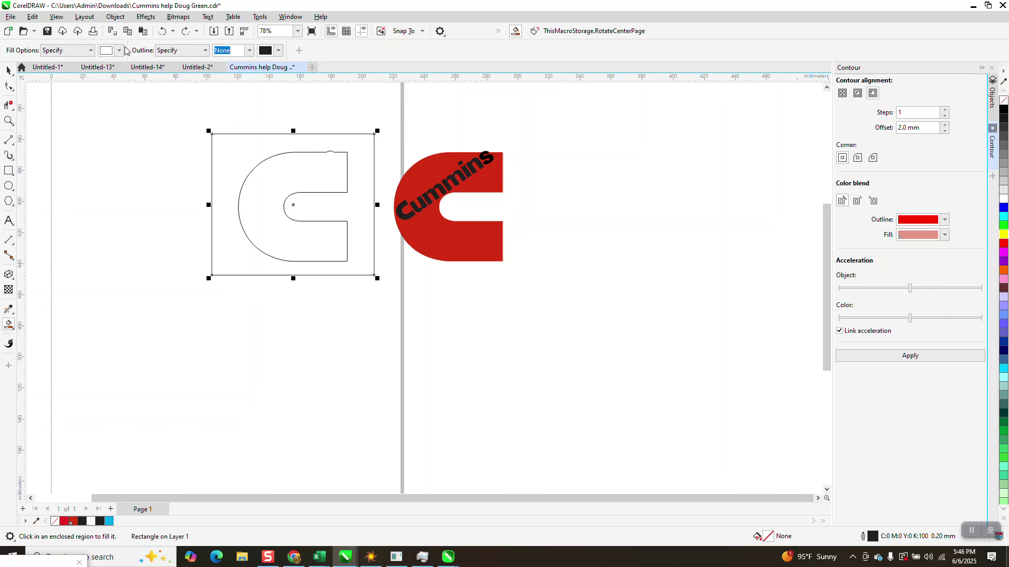
pyautogui.click(120, 50)
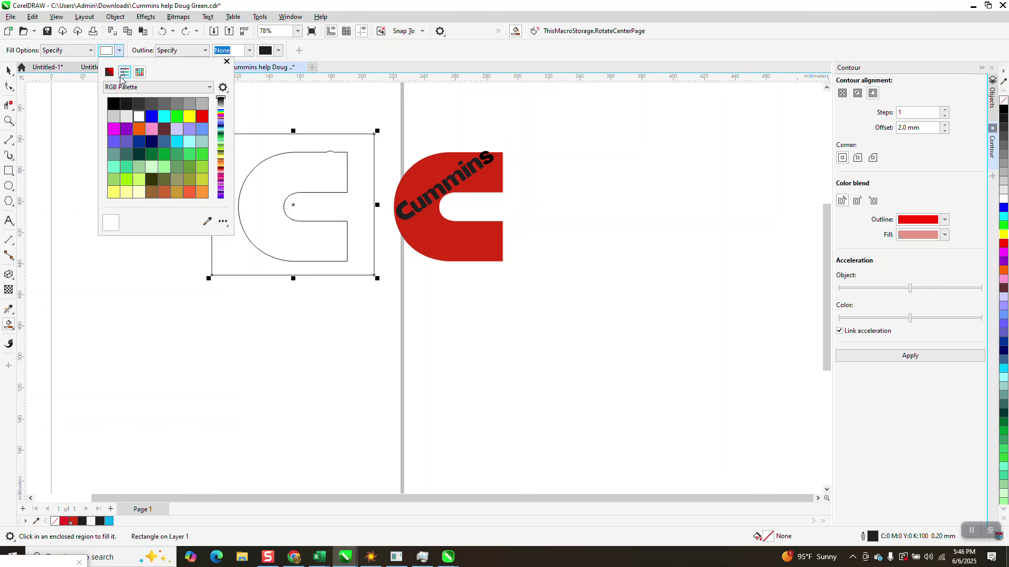
pyautogui.click(151, 116)
pyautogui.click(253, 152)
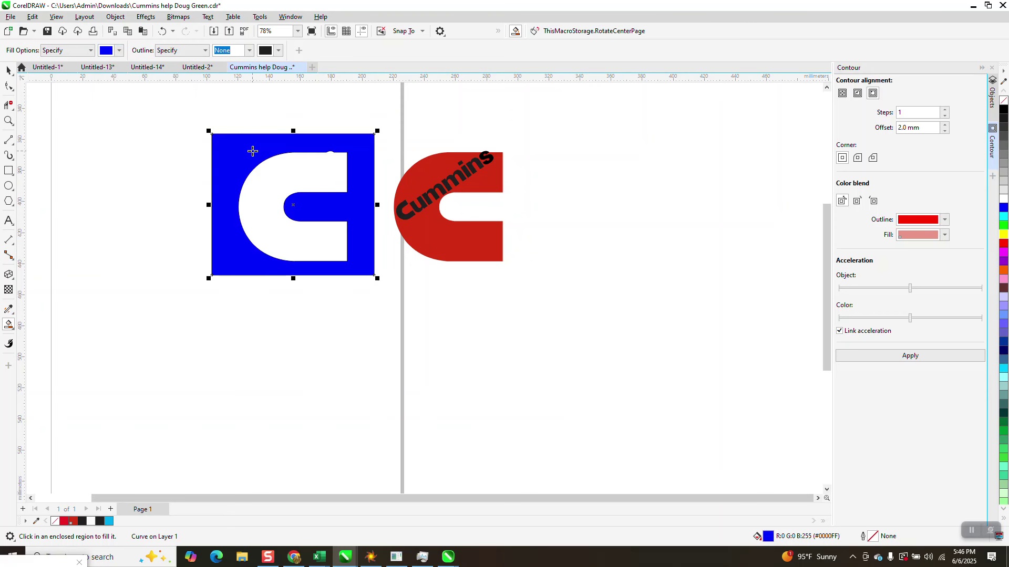
# Move the blue shape 200 mm right, remove its fill and give it a black outline
pyautogui.press('Right')
pyautogui.press('Right')
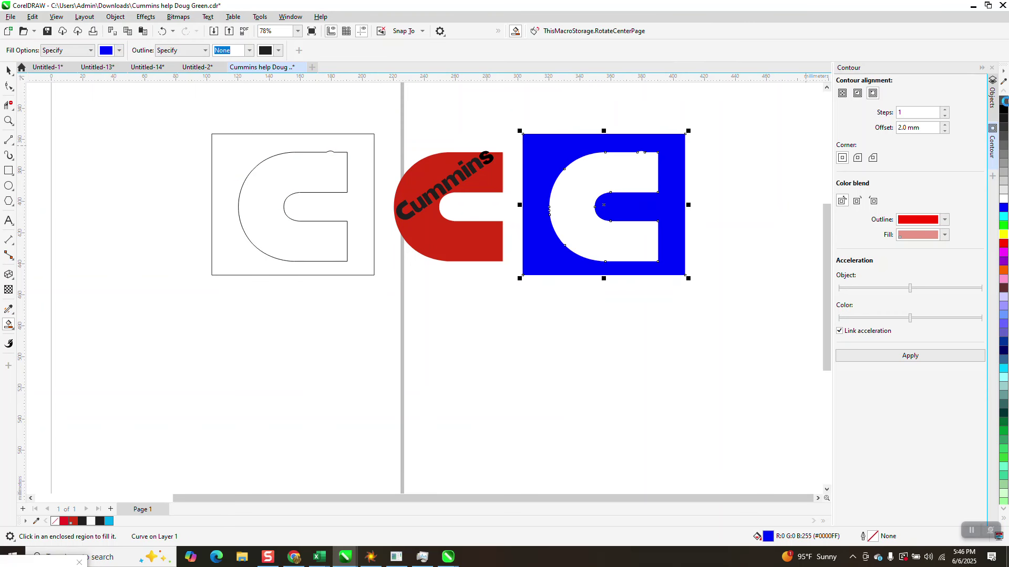
pyautogui.click(1005, 101)
pyautogui.rightClick(1003, 110)
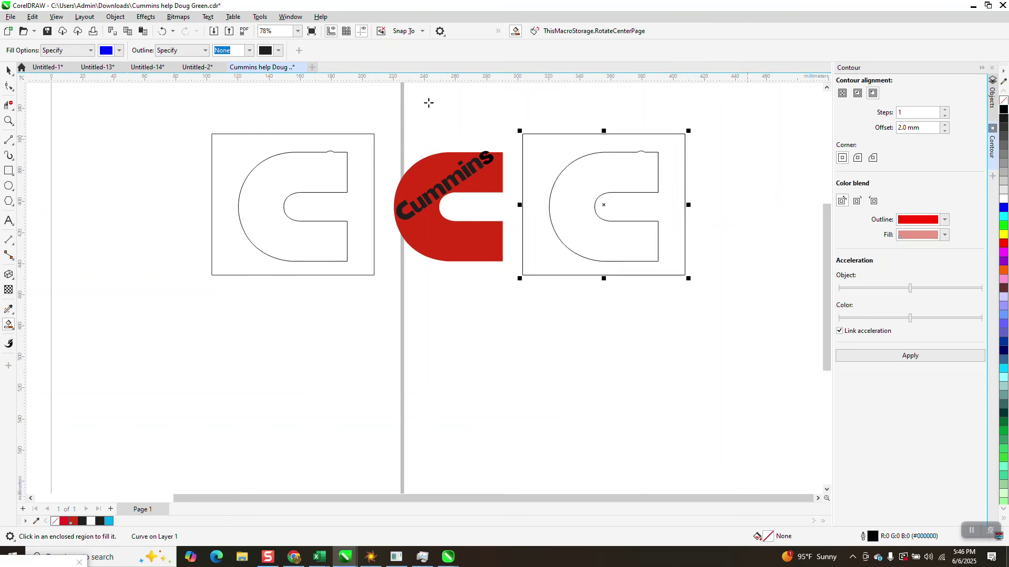
# Break the moved shape apart and delete its outer rectangle, leaving only the C curve
pyautogui.click(9, 71)
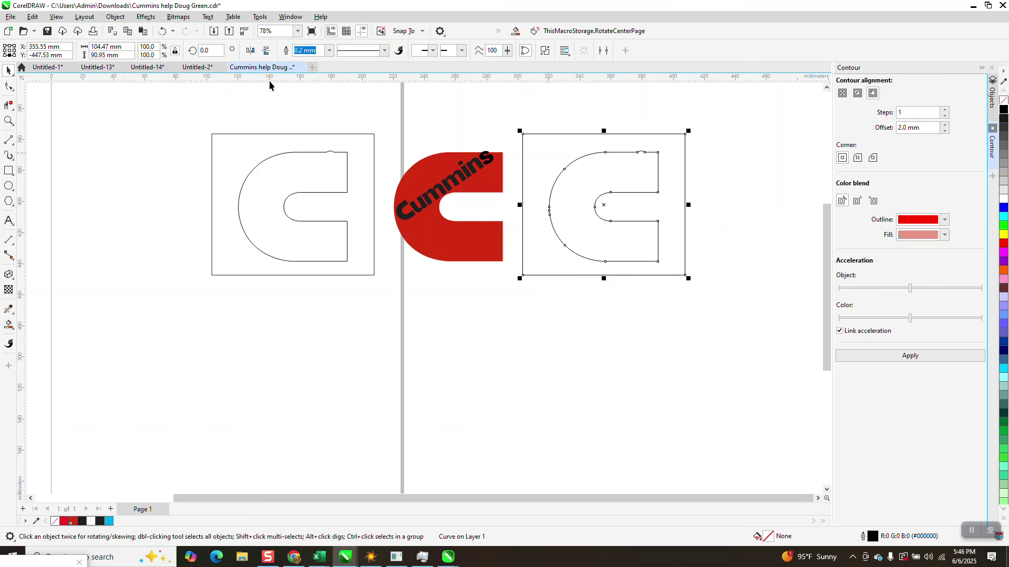
pyautogui.click(115, 17)
pyautogui.click(143, 260)
pyautogui.click(234, 154)
pyautogui.click(540, 134)
pyautogui.press('Delete')
# Apply a one-step outside contour with a 1 mm offset to the C beside the red logo
pyautogui.click(578, 206)
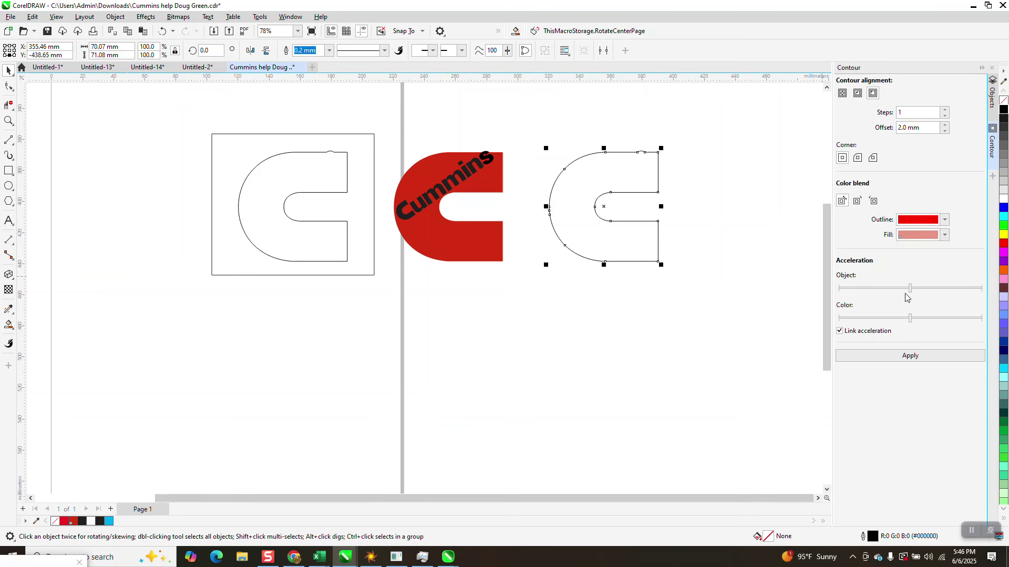
pyautogui.click(911, 356)
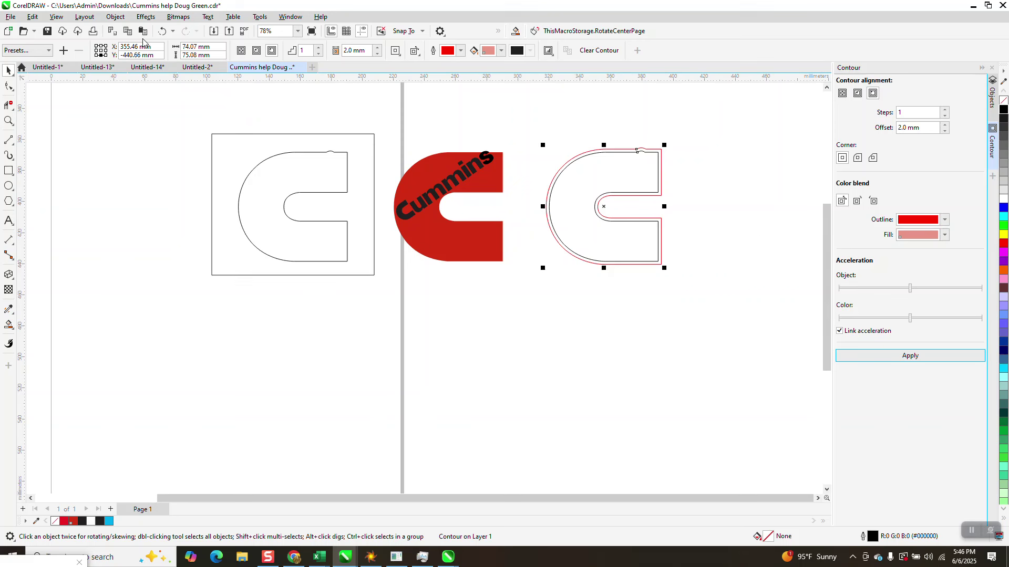
pyautogui.click(163, 31)
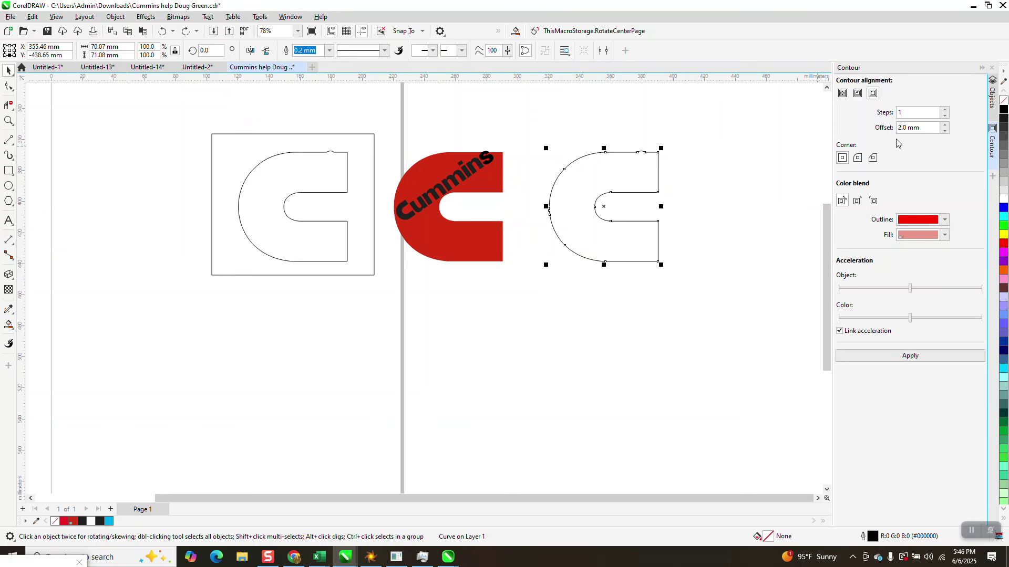
pyautogui.moveTo(920, 128); pyautogui.dragTo(802, 135)
pyautogui.click(909, 361)
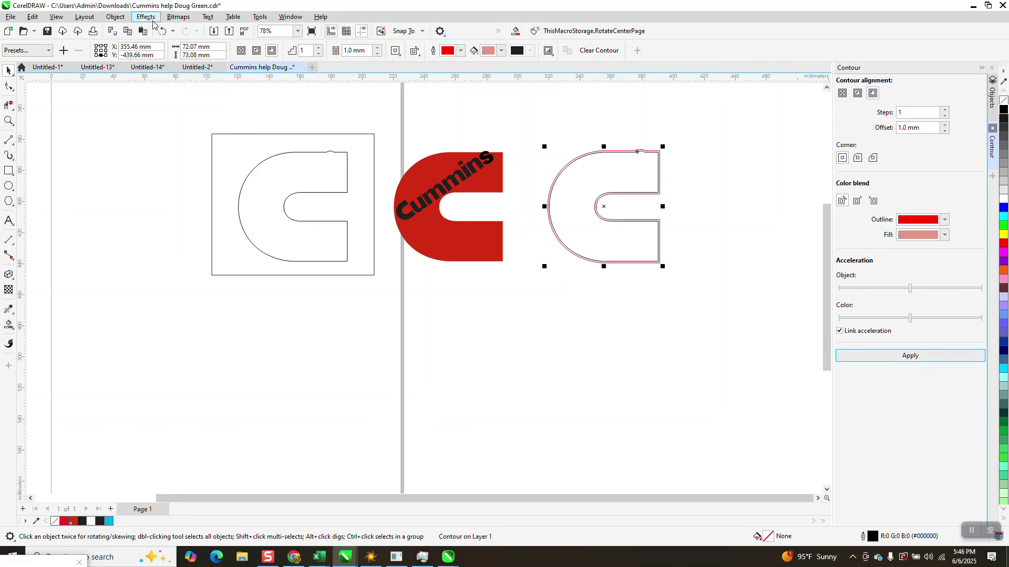
# Break the contour apart and move the inner black C 100 mm right, away from the red contour curve
pyautogui.click(115, 16)
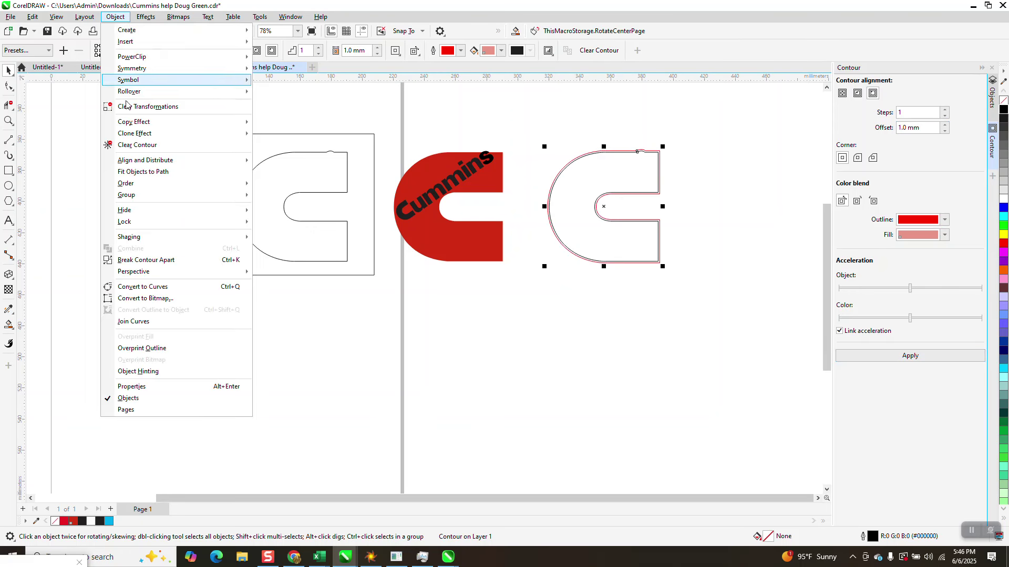
pyautogui.click(147, 259)
pyautogui.click(473, 99)
pyautogui.click(630, 192)
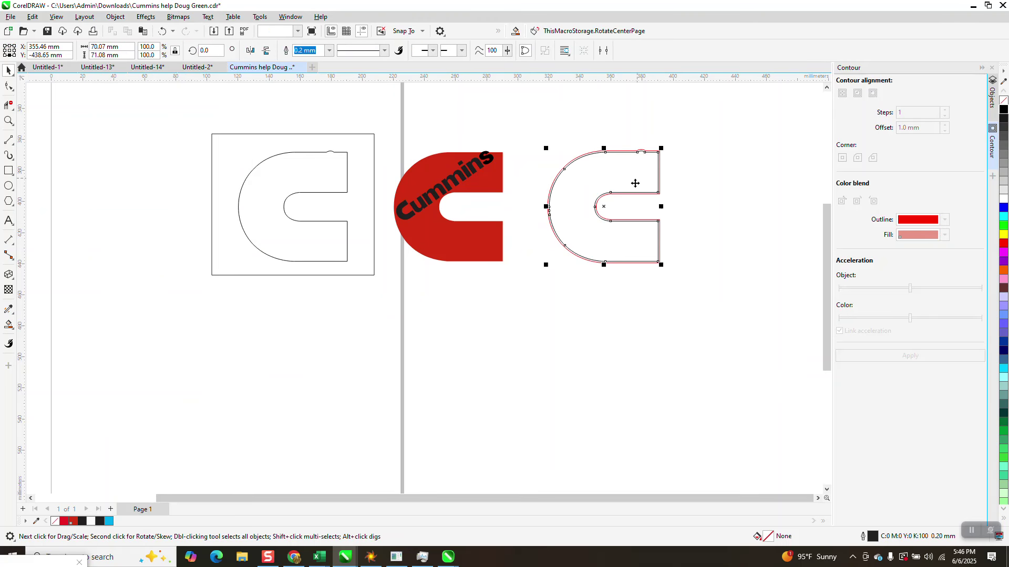
pyautogui.moveTo(637, 176); pyautogui.dragTo(673, 181)
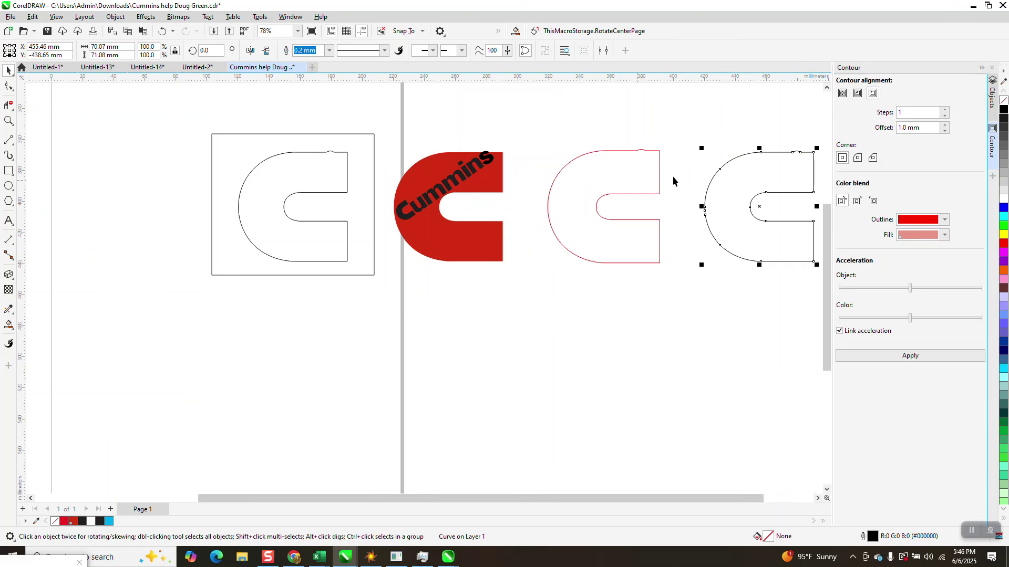
# Delete the rectangle surrounding the black-outlined C to the left of the red logo
pyautogui.click(336, 170)
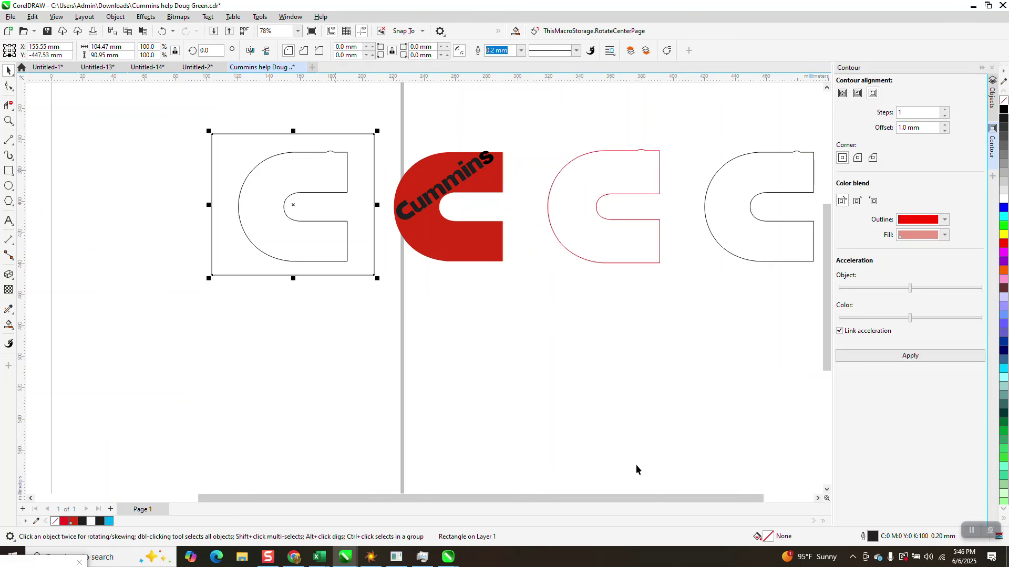
pyautogui.click(253, 125)
pyautogui.click(253, 135)
pyautogui.press('Delete')
# Draw a rectangle about 110 by 103 mm around the leftmost C, fill it yellow and send it to the back of the page
pyautogui.click(8, 170)
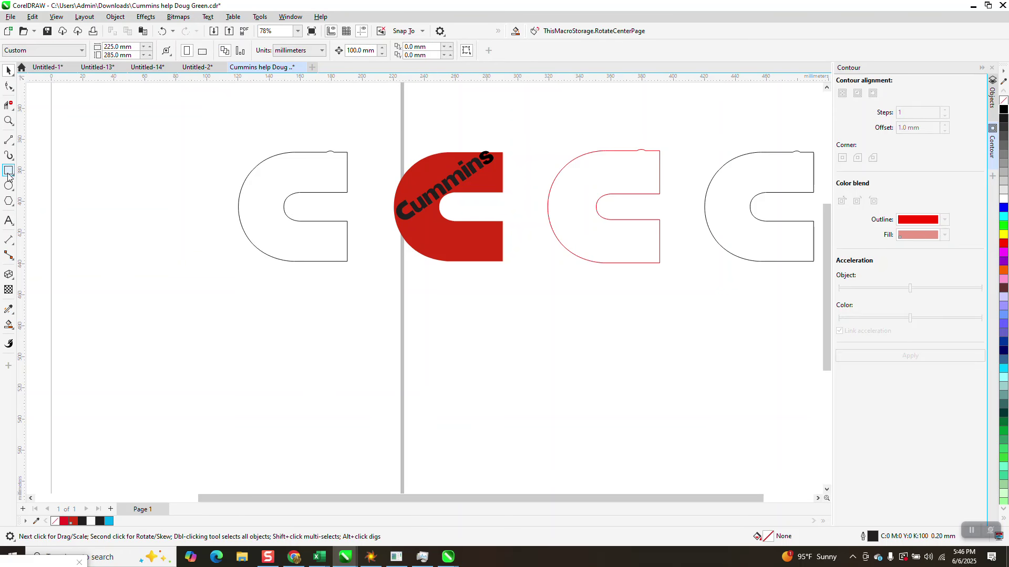
pyautogui.moveTo(194, 134); pyautogui.dragTo(364, 293)
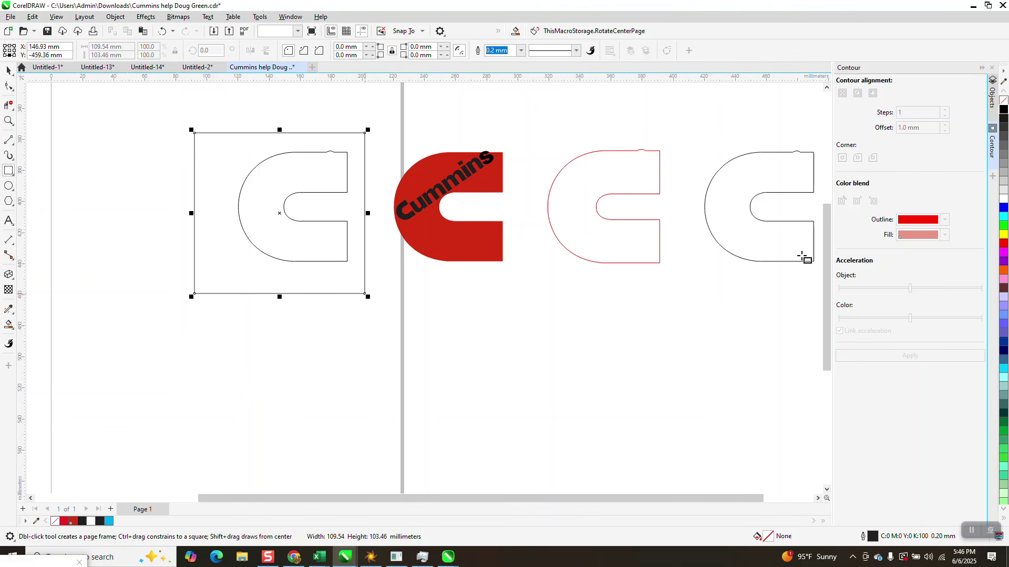
pyautogui.click(1003, 233)
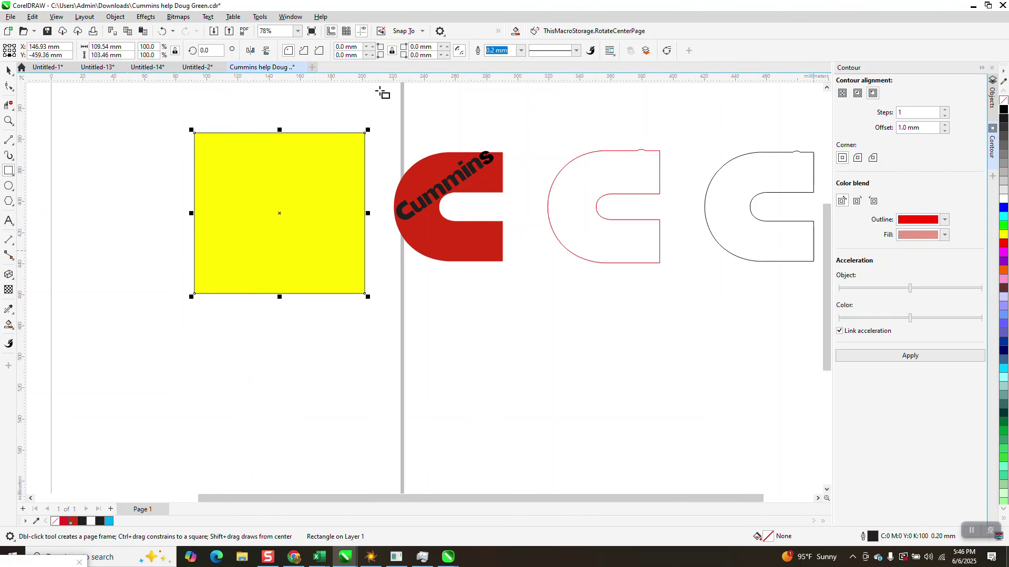
pyautogui.click(115, 16)
pyautogui.moveTo(121, 184)
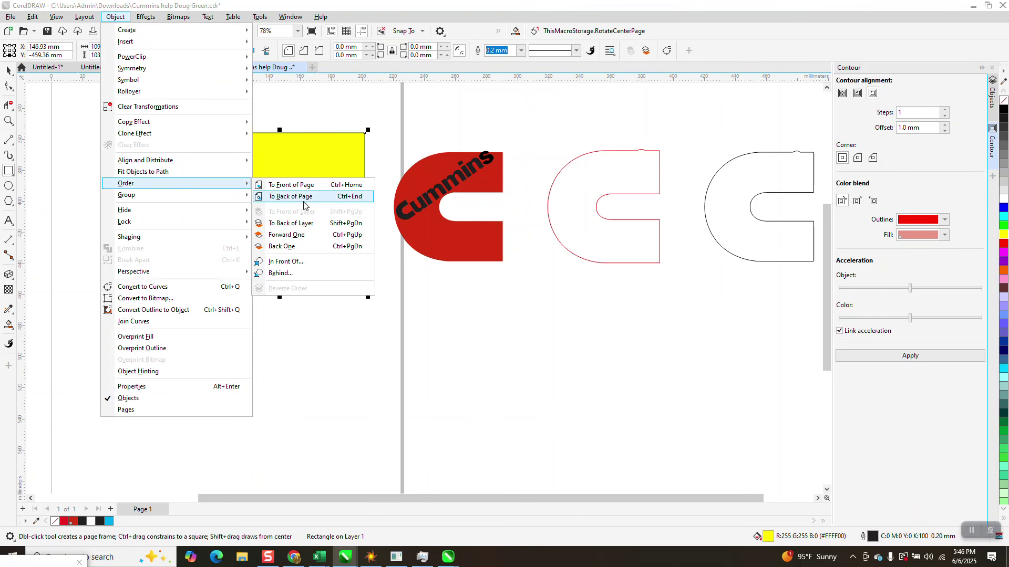
pyautogui.click(291, 196)
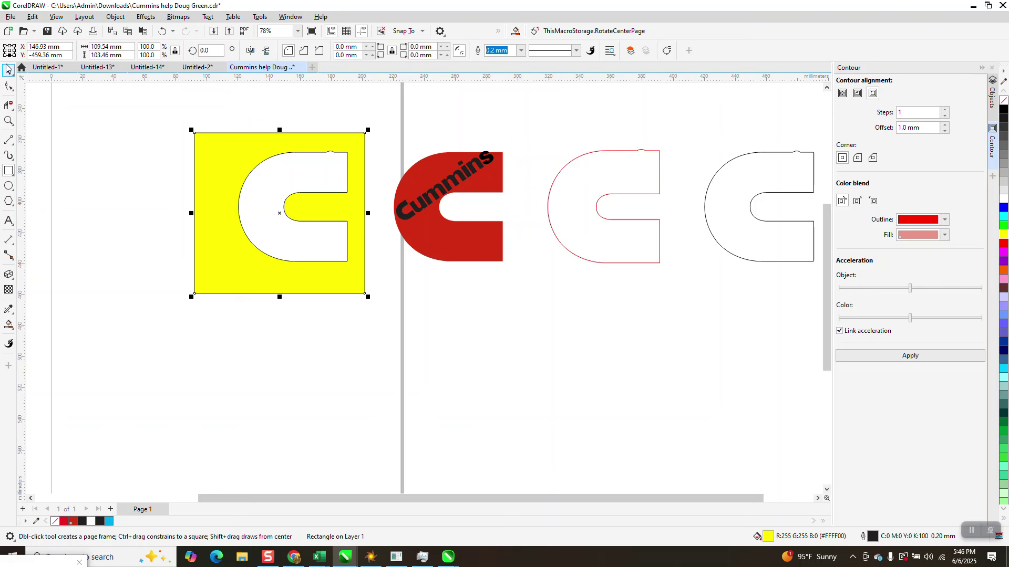
# Remove the outline from the white C on the yellow rectangle and move it 100 mm right, onto the red logo
pyautogui.click(8, 70)
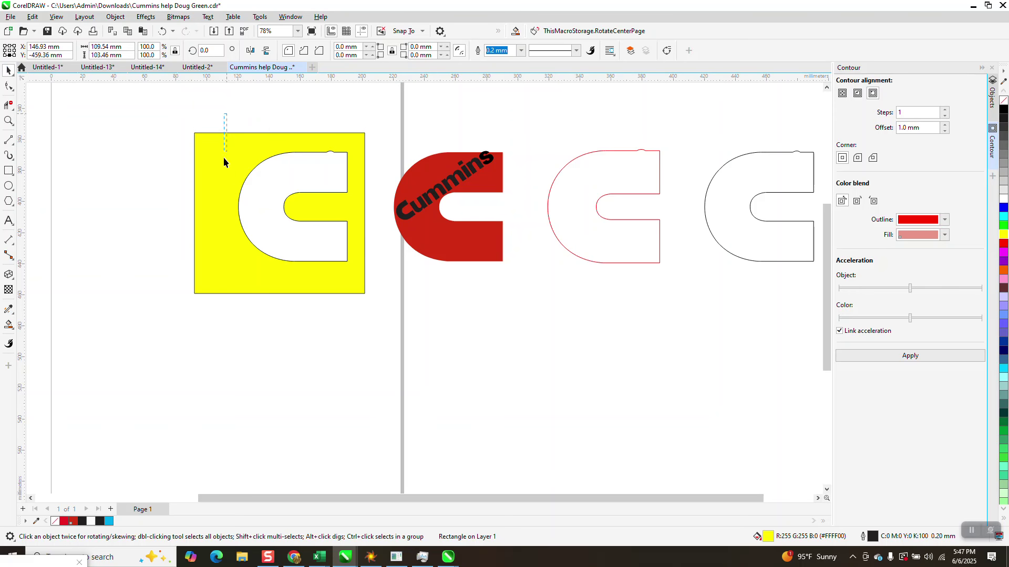
pyautogui.moveTo(350, 270); pyautogui.dragTo(350, 270)
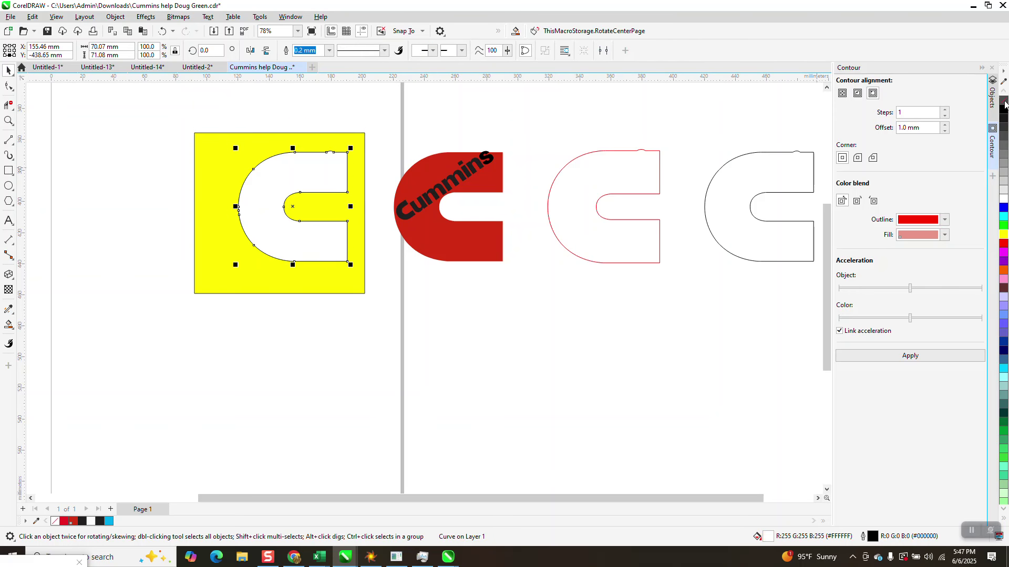
pyautogui.click(8, 121)
pyautogui.moveTo(333, 135); pyautogui.dragTo(368, 166)
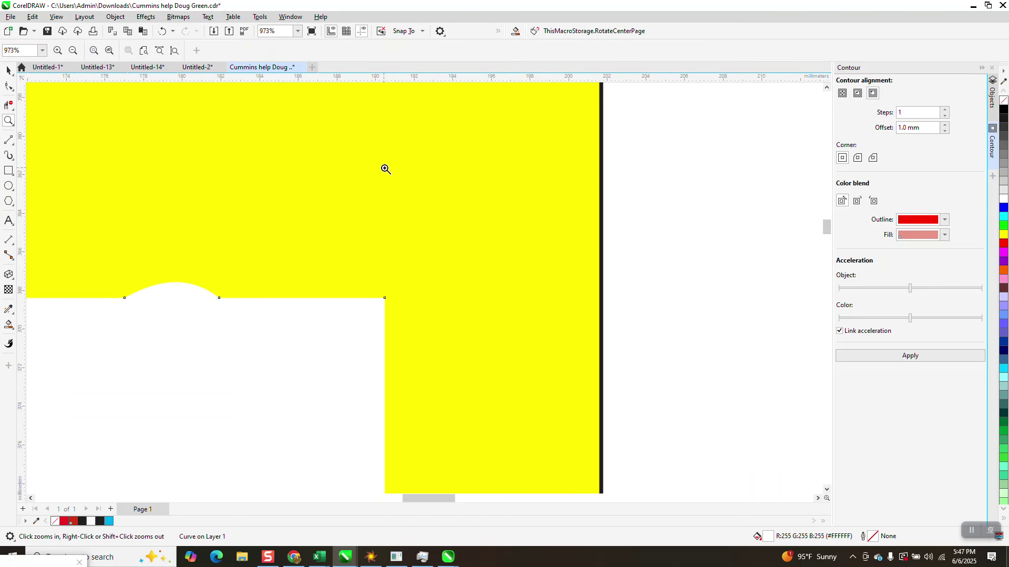
pyautogui.scroll(-8, 385, 167)
pyautogui.click(7, 71)
pyautogui.press('Right')
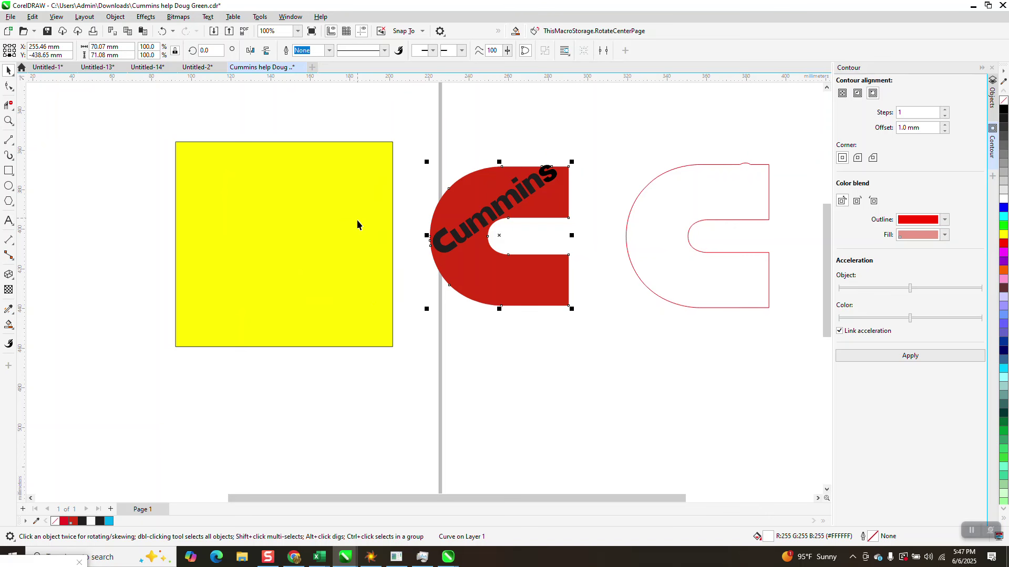
# Delete the yellow background rectangle
pyautogui.click(342, 196)
pyautogui.press('Delete')
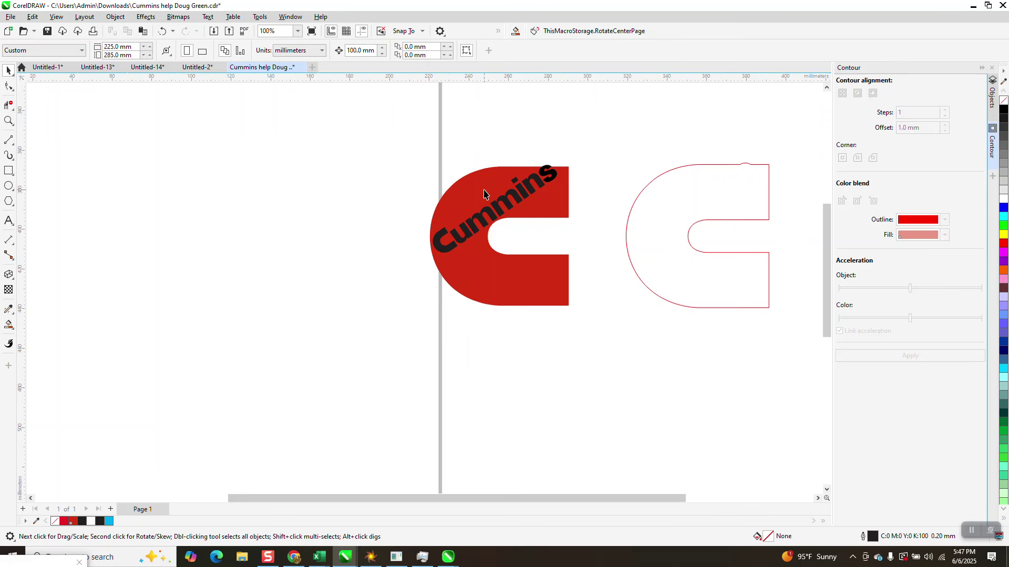
# Show the document's object list and move the red contour curve 100 mm left, around the red logo
pyautogui.click(279, 19)
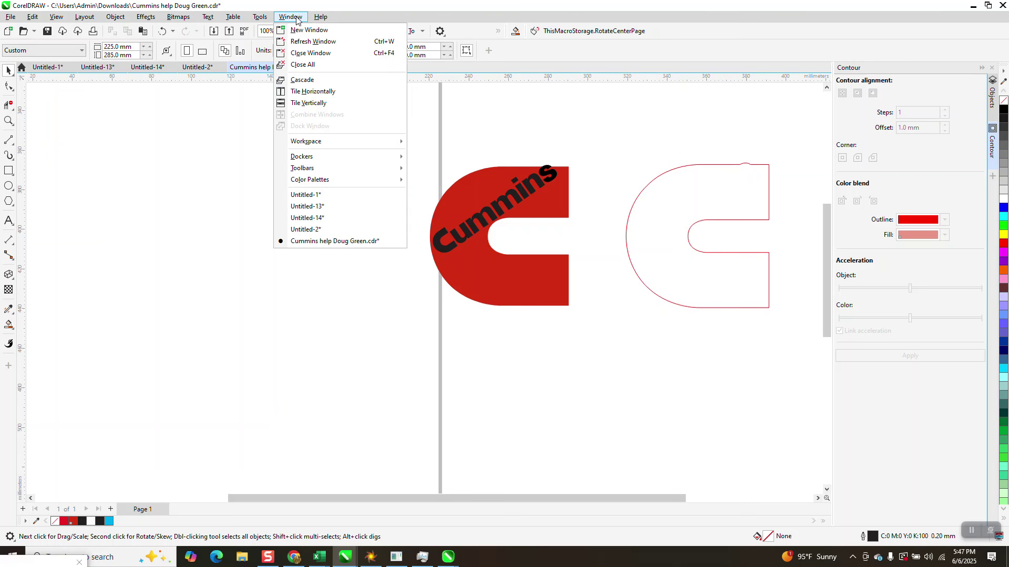
pyautogui.moveTo(304, 158)
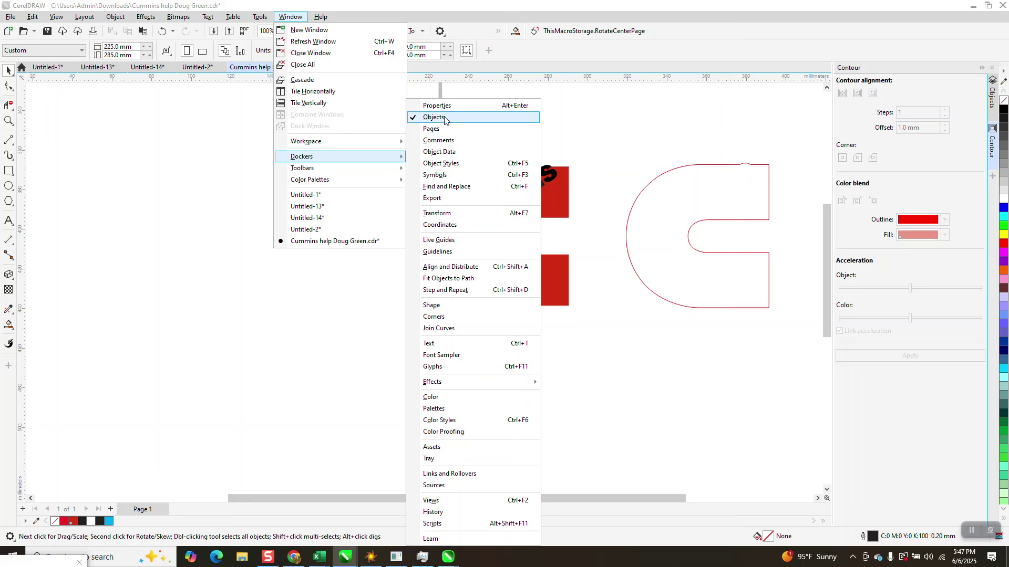
pyautogui.click(990, 100)
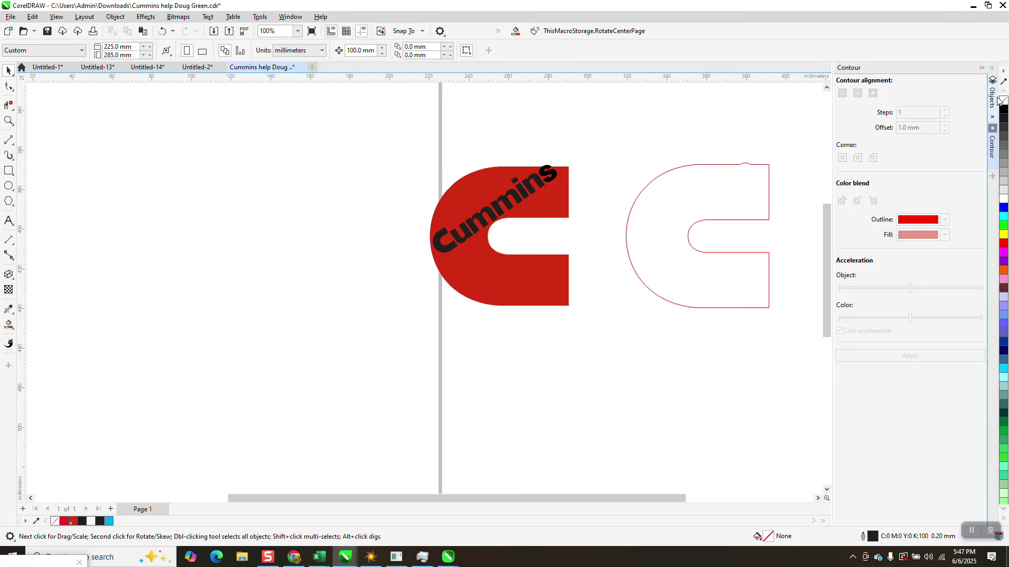
pyautogui.click(997, 98)
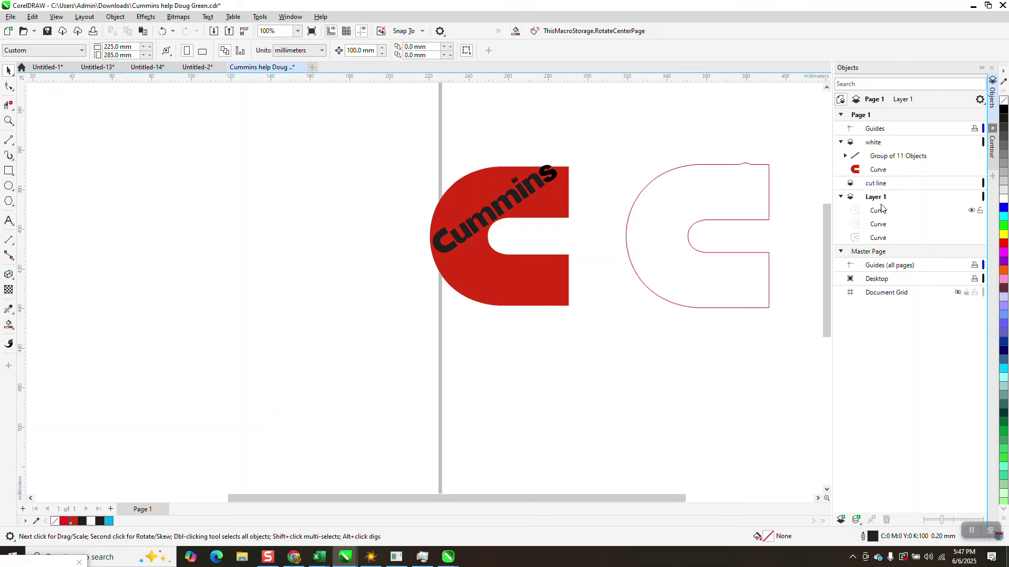
pyautogui.click(767, 219)
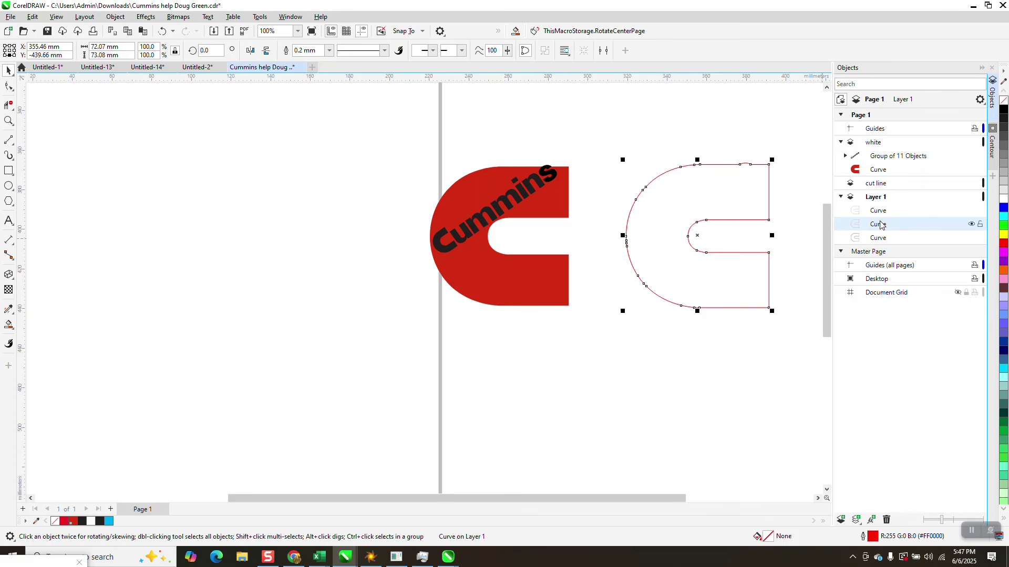
pyautogui.press('Left')
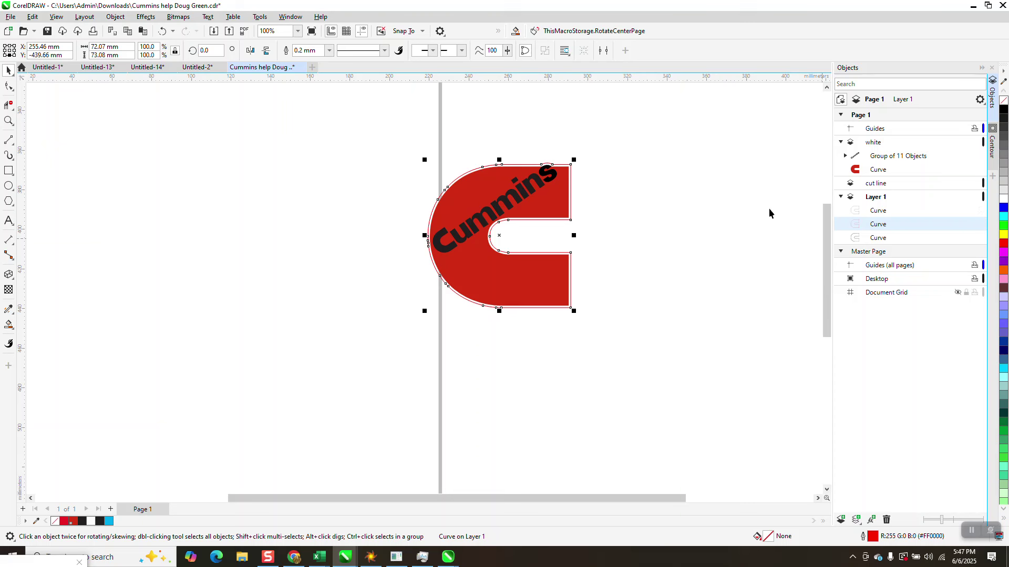
# Select the lettering, red C, white backing and red contour together and move them about 50 mm right, clear of the page edge
pyautogui.click(7, 122)
pyautogui.moveTo(434, 147); pyautogui.dragTo(730, 352)
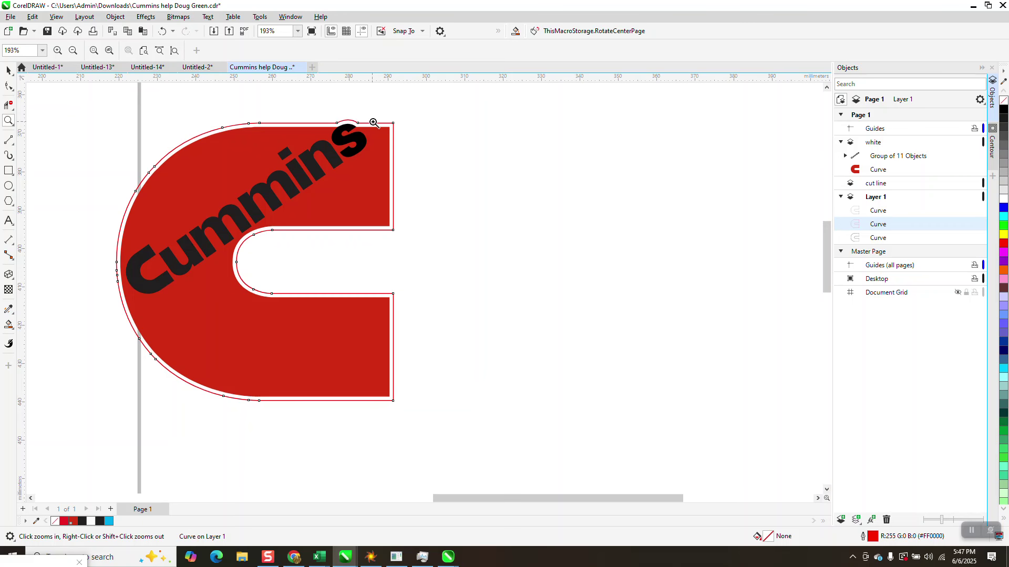
pyautogui.rightClick(425, 127)
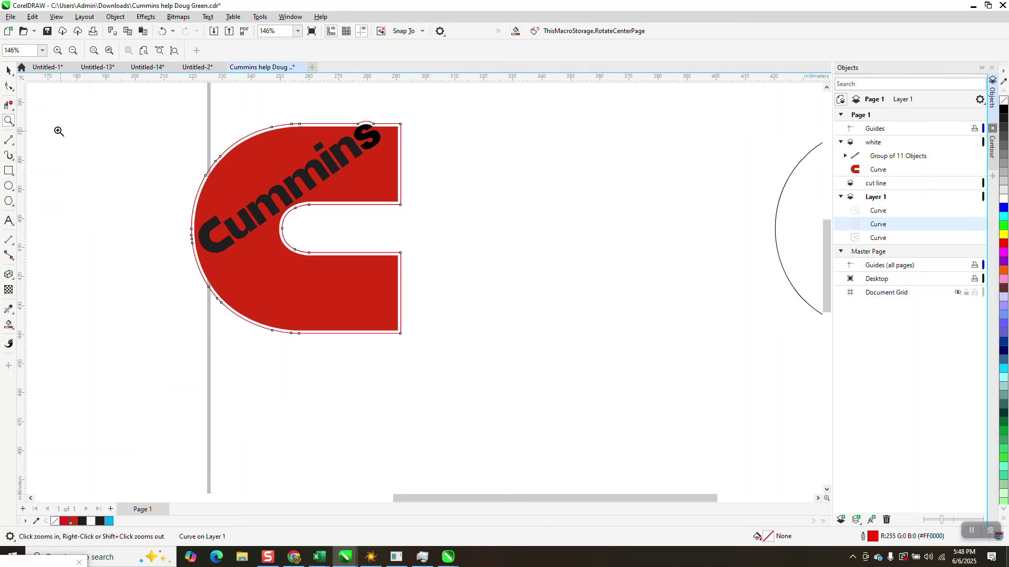
pyautogui.moveTo(180, 121); pyautogui.dragTo(549, 387)
pyautogui.scroll(-2, 489, 295)
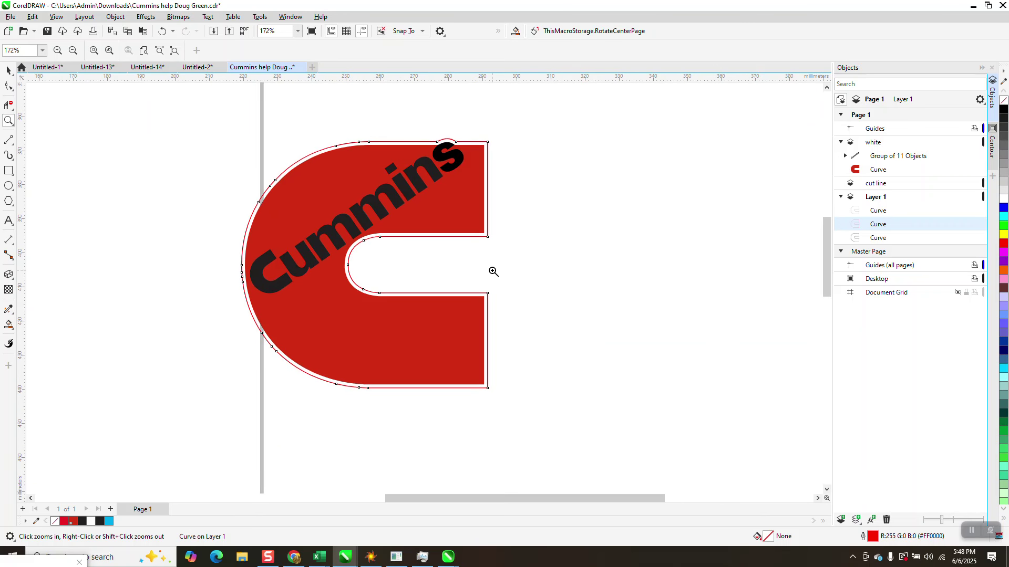
pyautogui.scroll(-1, 502, 271)
pyautogui.click(8, 71)
pyautogui.moveTo(254, 143); pyautogui.dragTo(604, 417)
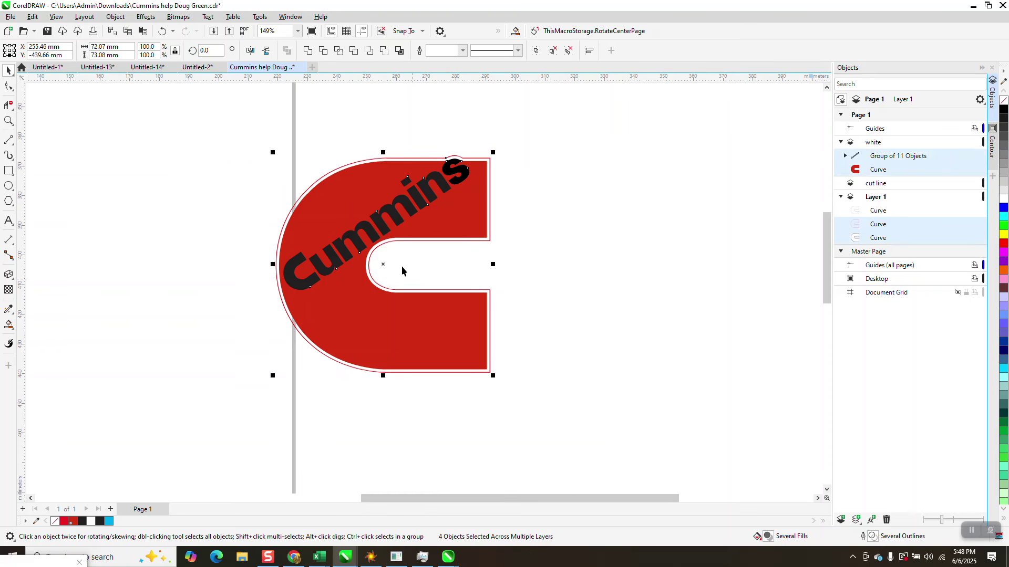
pyautogui.moveTo(399, 263); pyautogui.dragTo(532, 271)
pyautogui.click(683, 233)
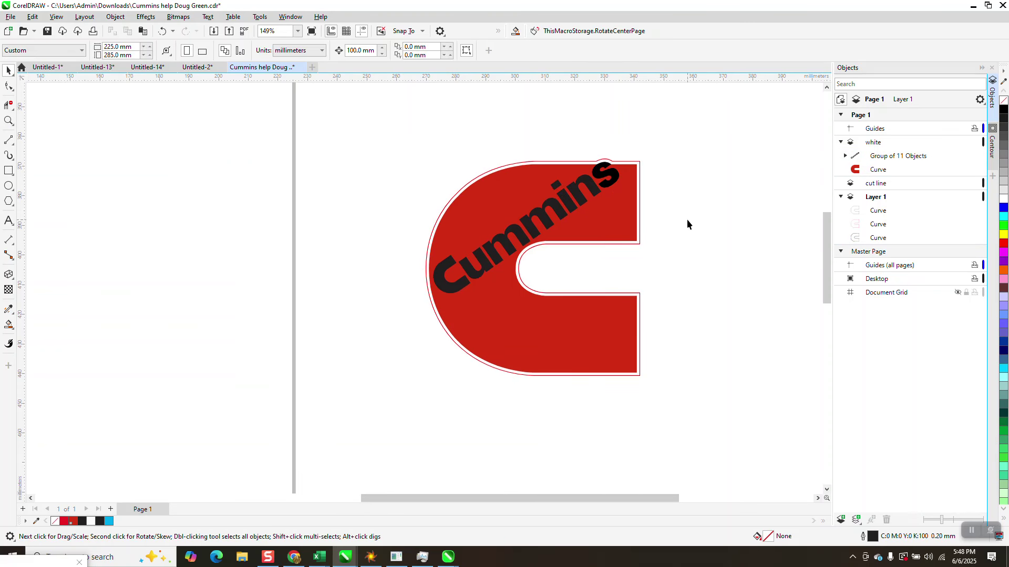